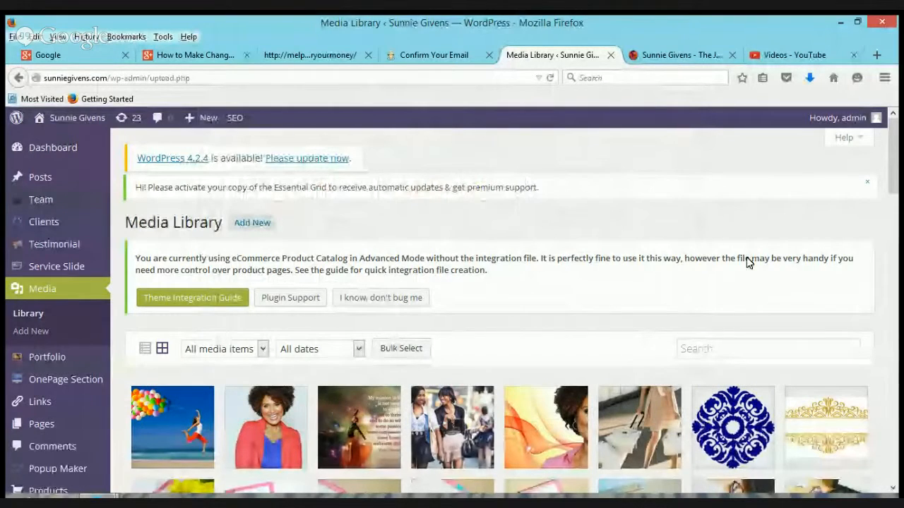
Open the admin dashboard and look over its overview boxes and the available site sections
mouse_move(60, 149)
left_click(65, 152)
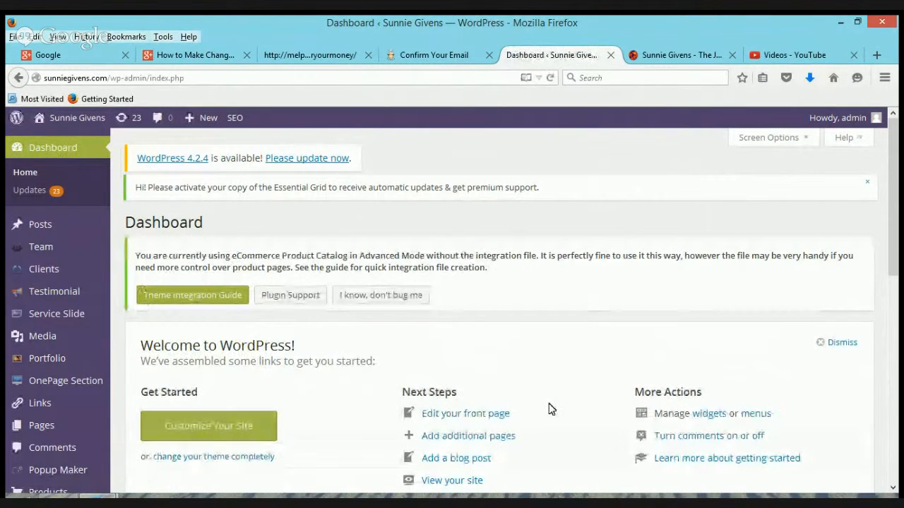
scroll(379, 395, "down", 5)
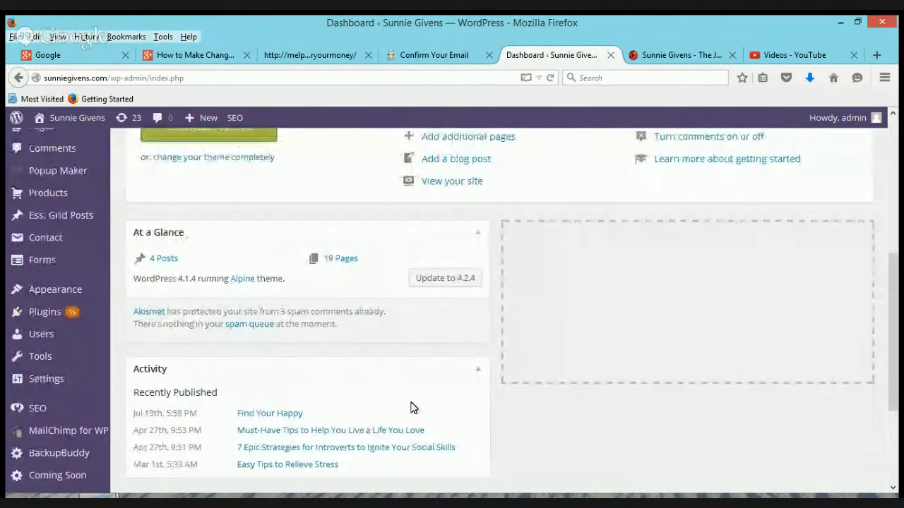
scroll(416, 407, "down", 3)
scroll(423, 407, "up", 8)
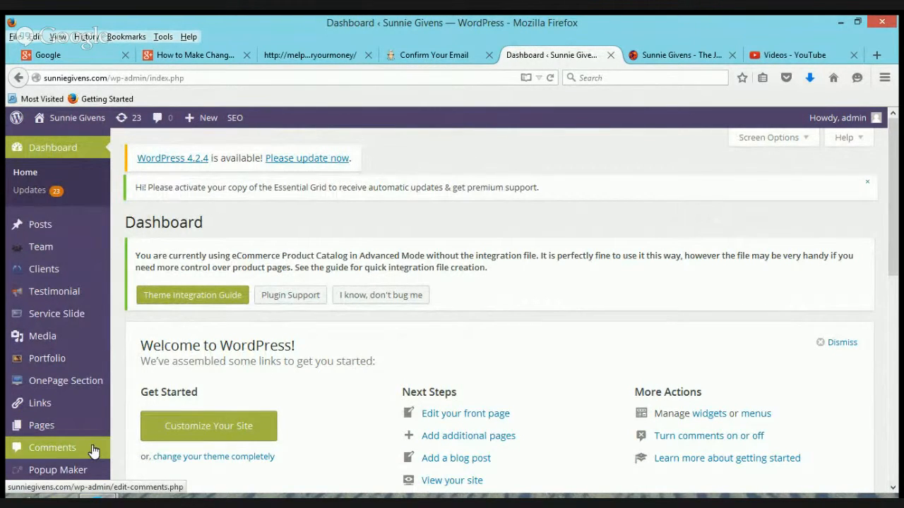
scroll(93, 452, "down", 3)
mouse_move(96, 461)
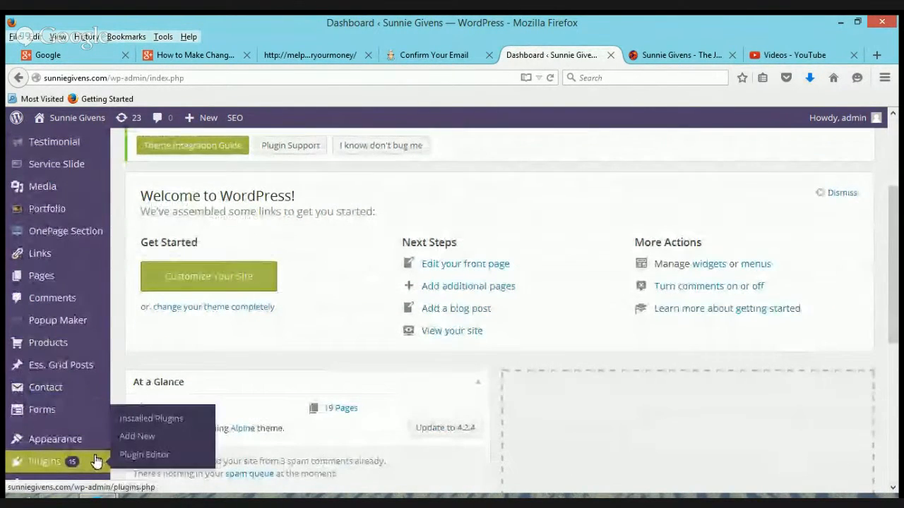
scroll(96, 460, "up", 2)
mouse_move(85, 433)
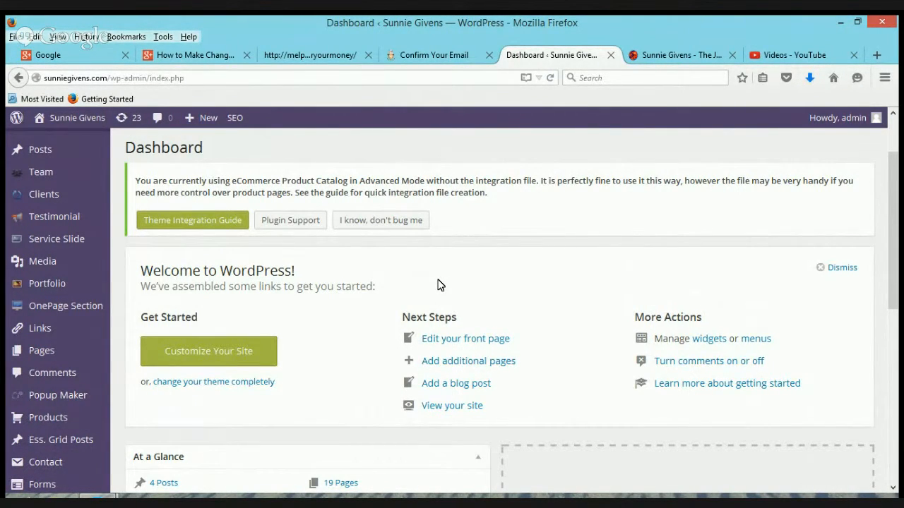
Open the Media Library and bring the image thumbnails into view
mouse_move(53, 259)
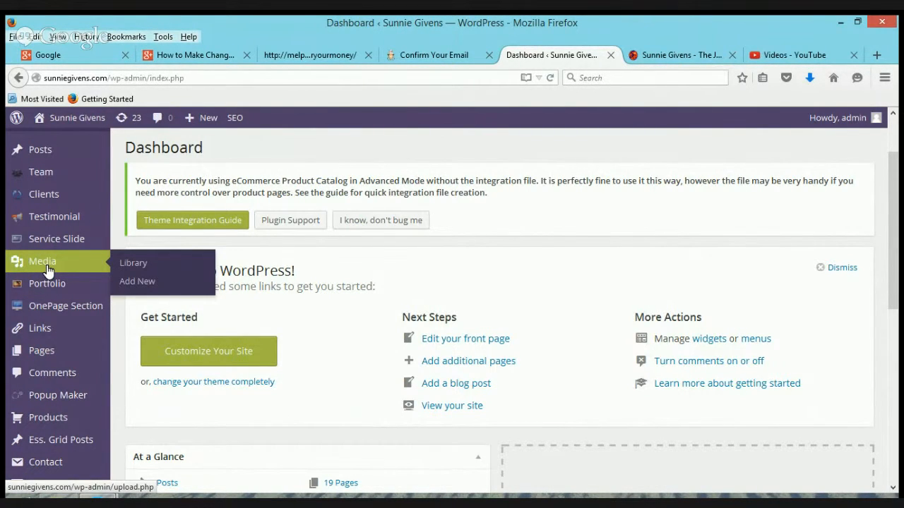
left_click(47, 270)
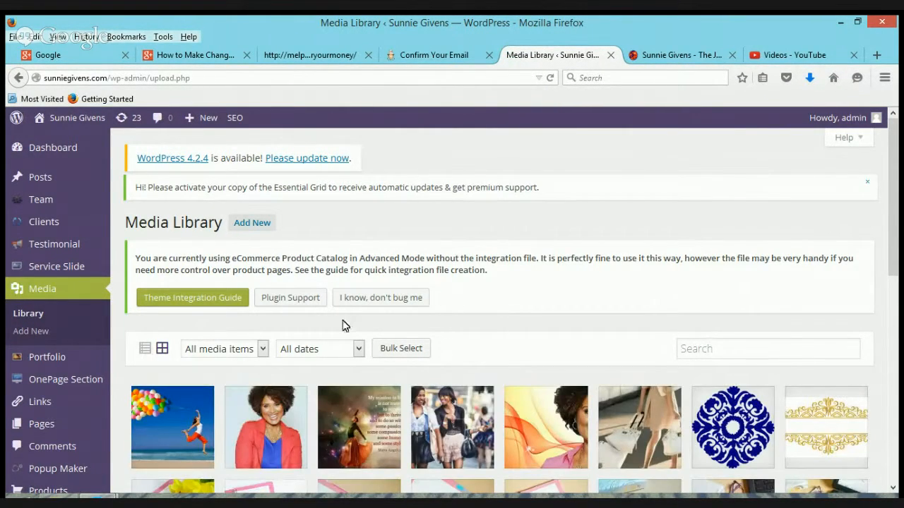
scroll(706, 349, "down", 4)
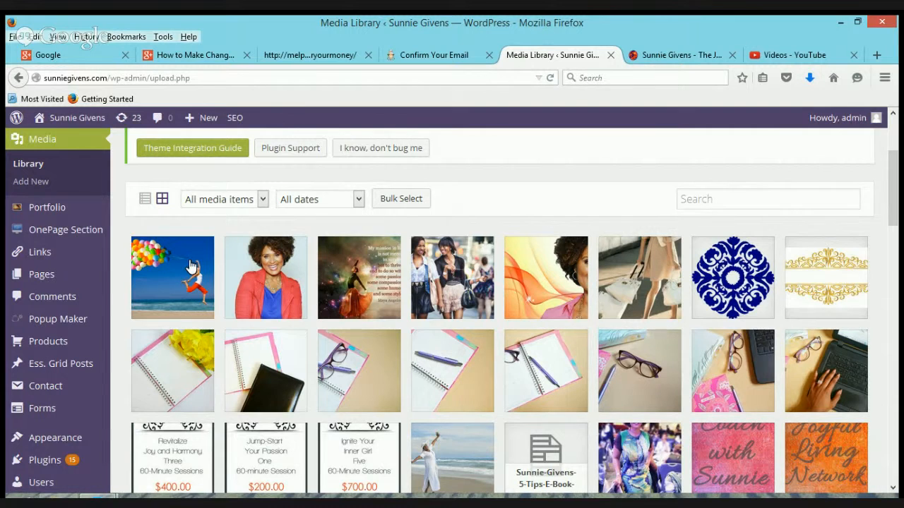
left_click(168, 274)
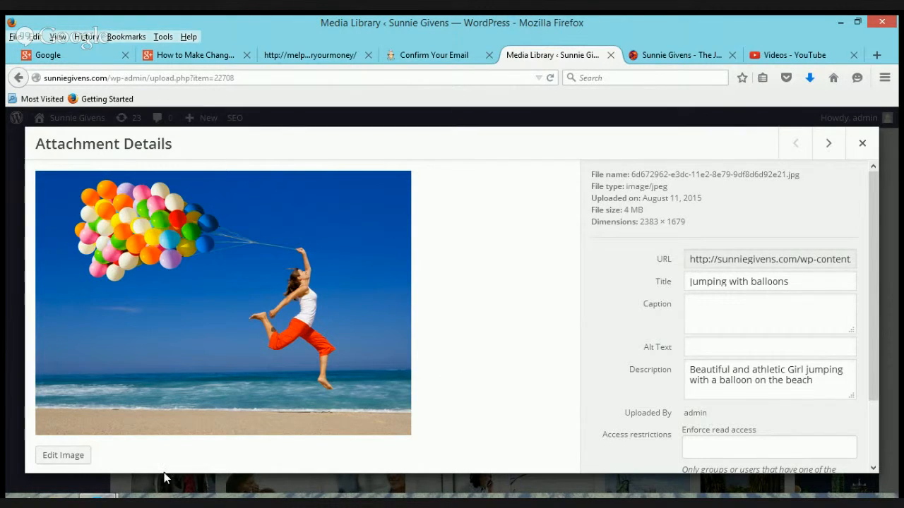
left_click(79, 462)
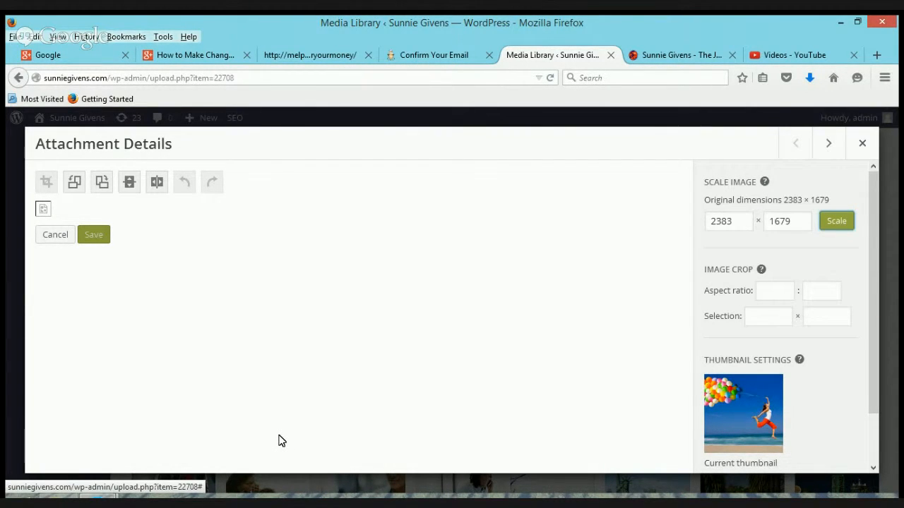
left_click(863, 144)
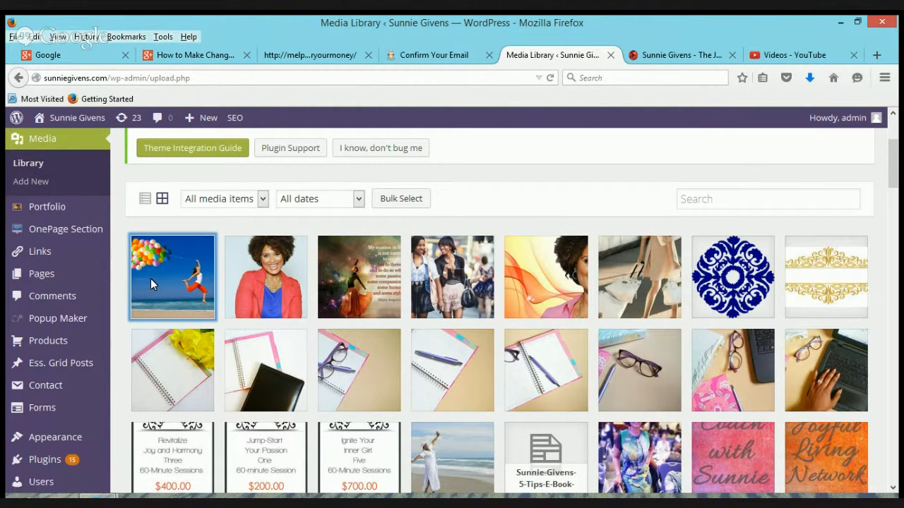
Open the "Jumping with balloons" image for editing, flip it horizontally and save the change
left_click(150, 282)
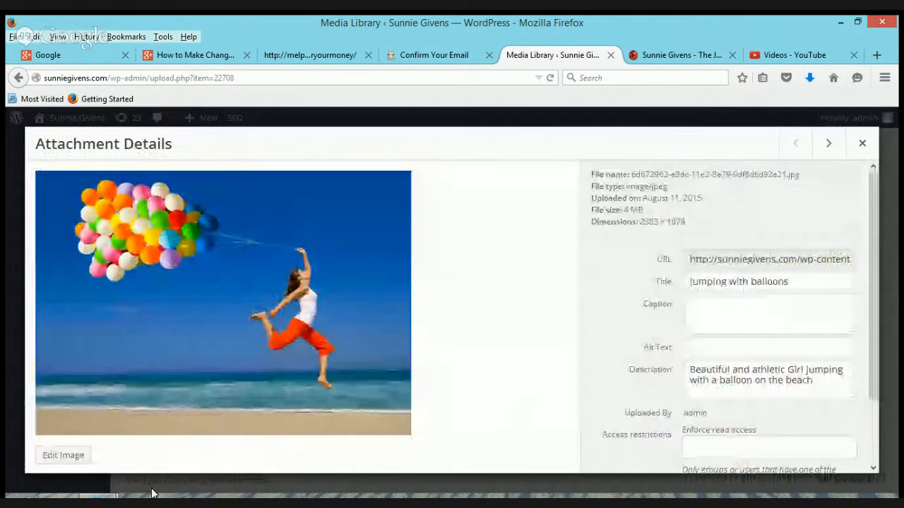
left_click(62, 456)
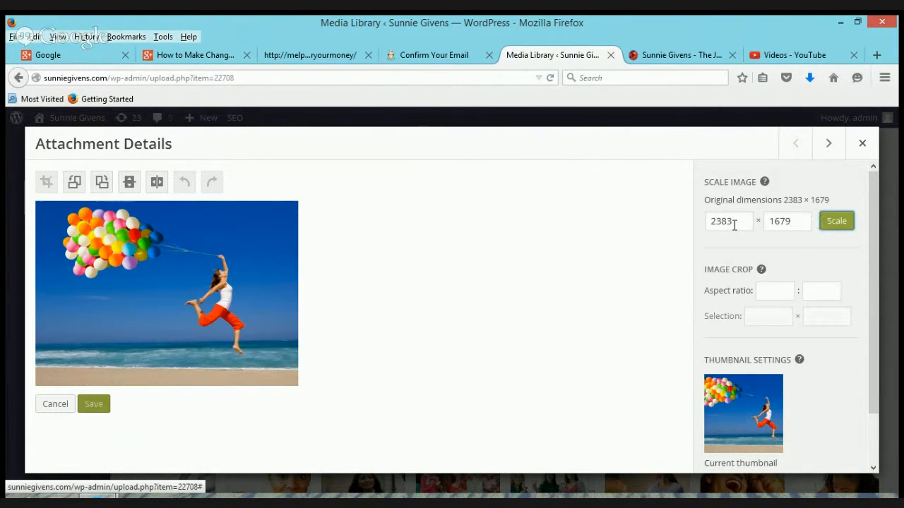
left_click(739, 220)
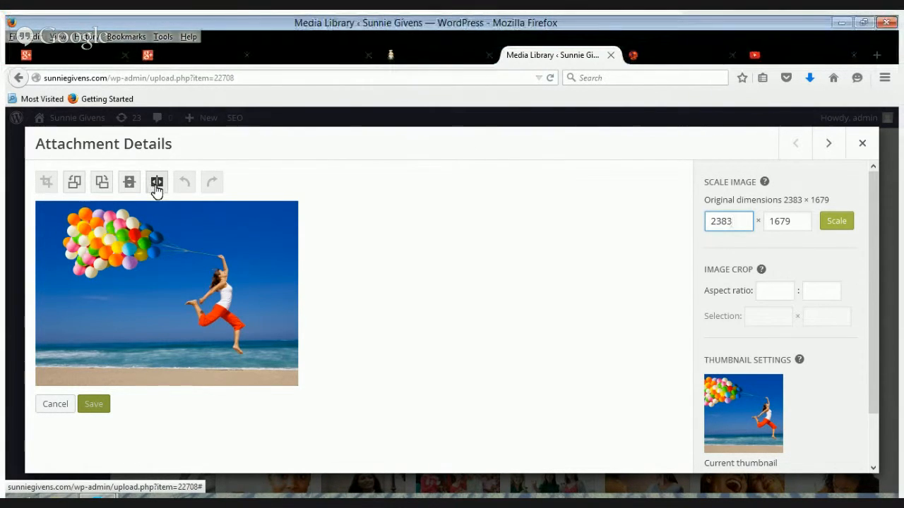
left_click(156, 188)
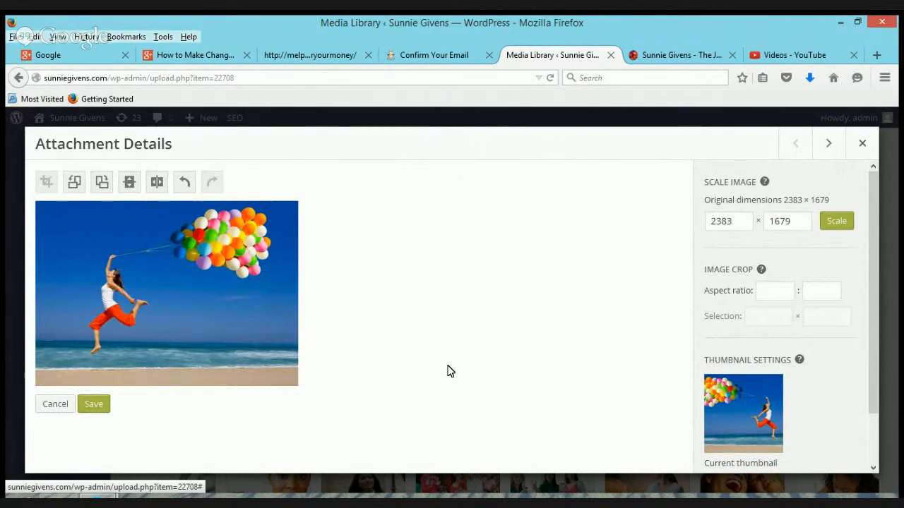
left_click(92, 405)
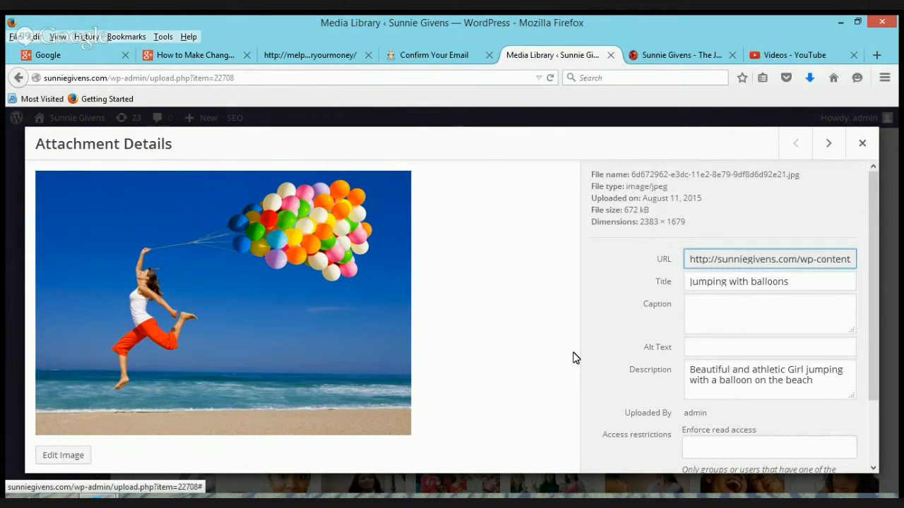
Select the balloon image's file URL in its attachment details, and close the details
scroll(633, 363, "down", 2)
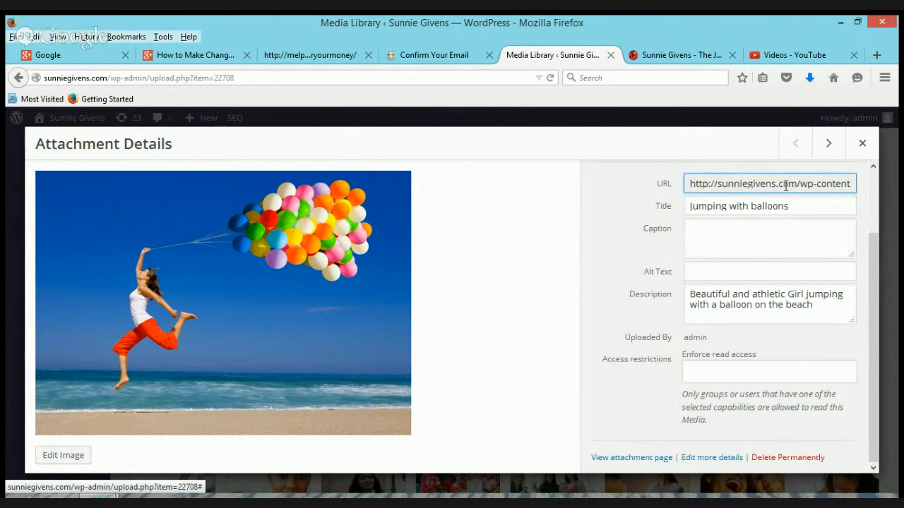
left_click(786, 185)
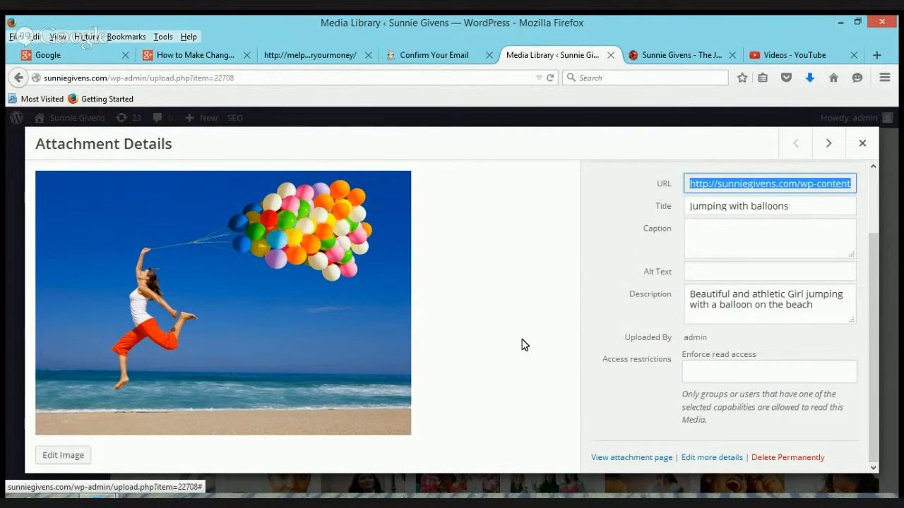
left_click(862, 144)
left_click(863, 144)
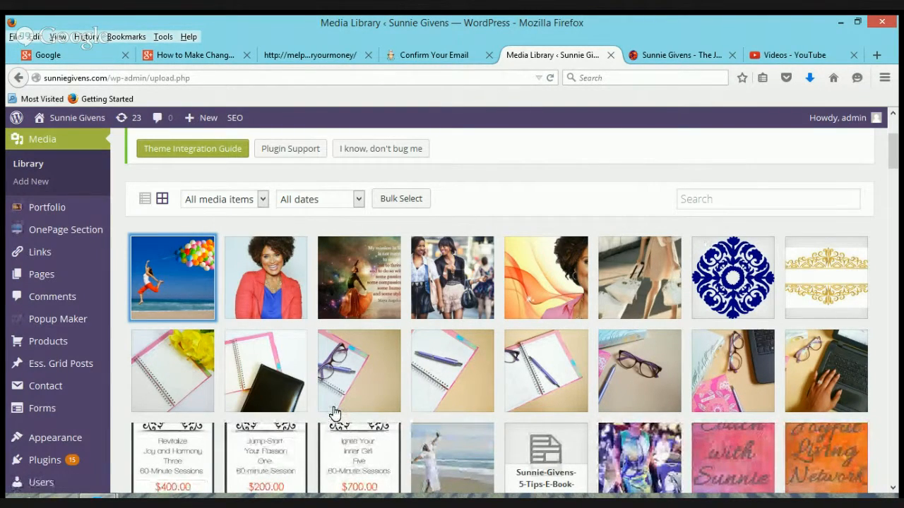
Upload a new image from the computer to the Media Library by dropping it into the upload area
scroll(772, 317, "up", 4)
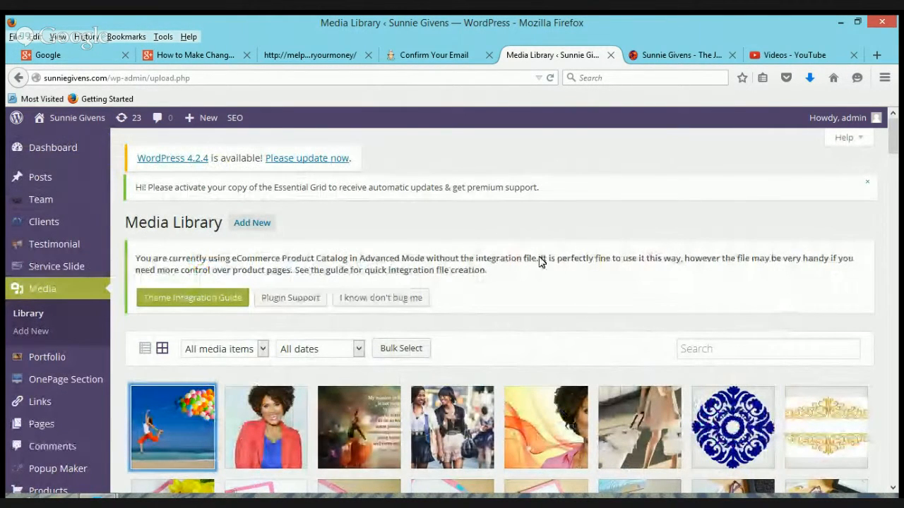
left_click(251, 224)
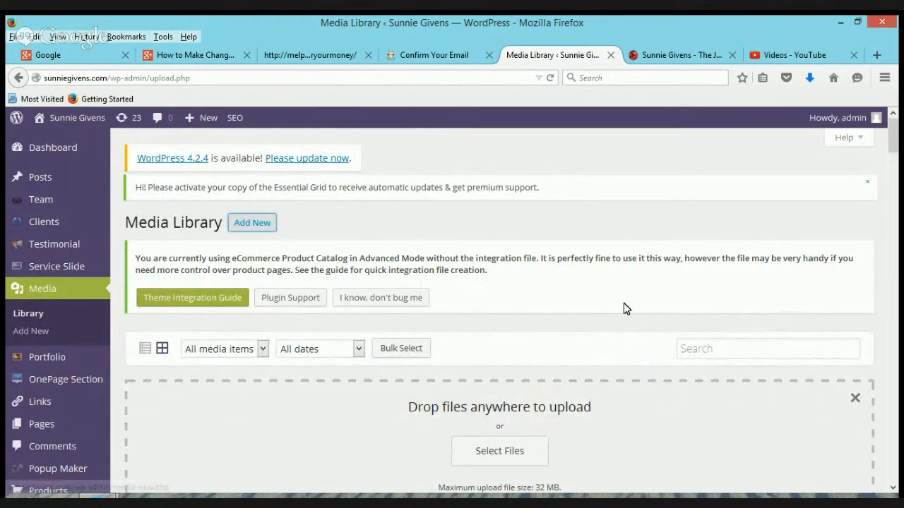
scroll(623, 305, "down", 2)
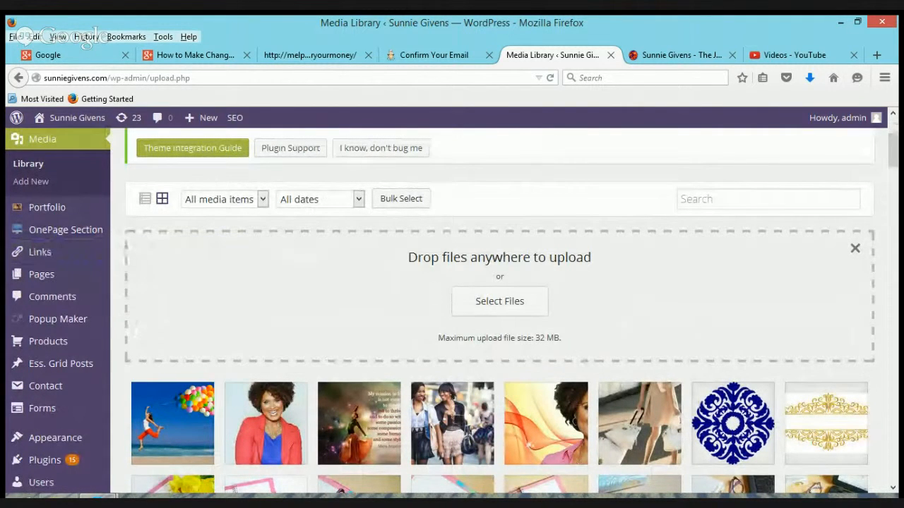
left_click(58, 496)
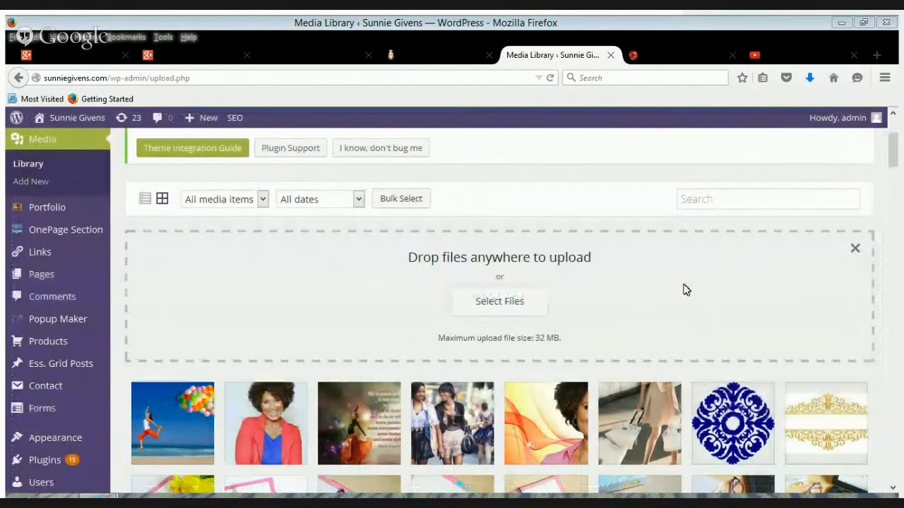
left_click_drag(684, 289, 754, 308)
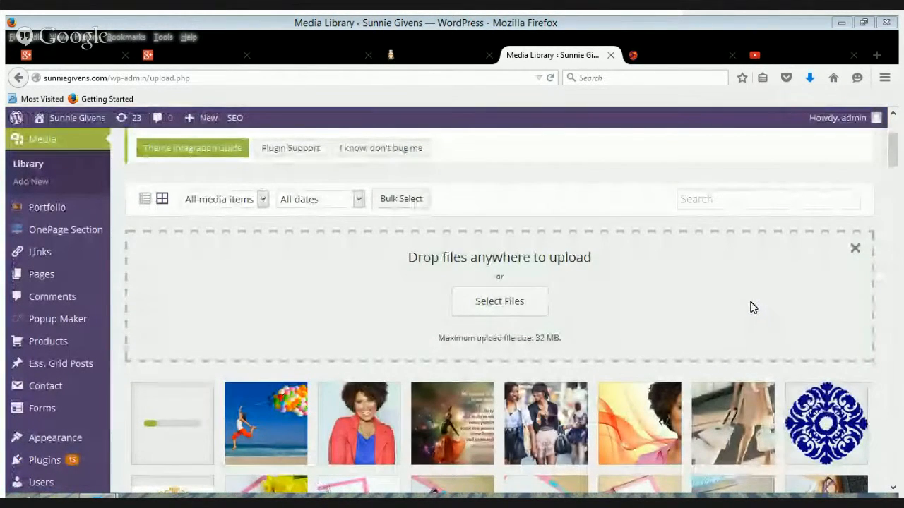
left_click(627, 93)
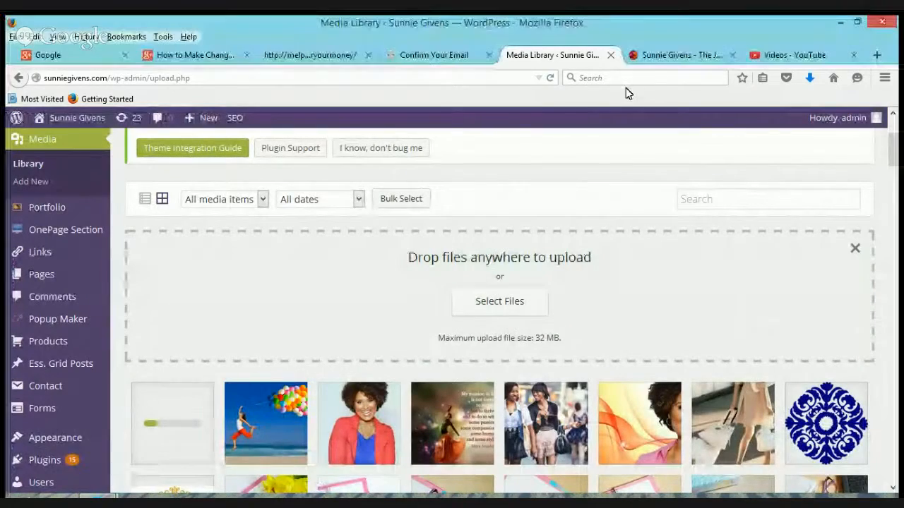
Browse the thumbnails of the uploaded files in the Media Library
scroll(805, 275, "down", 5)
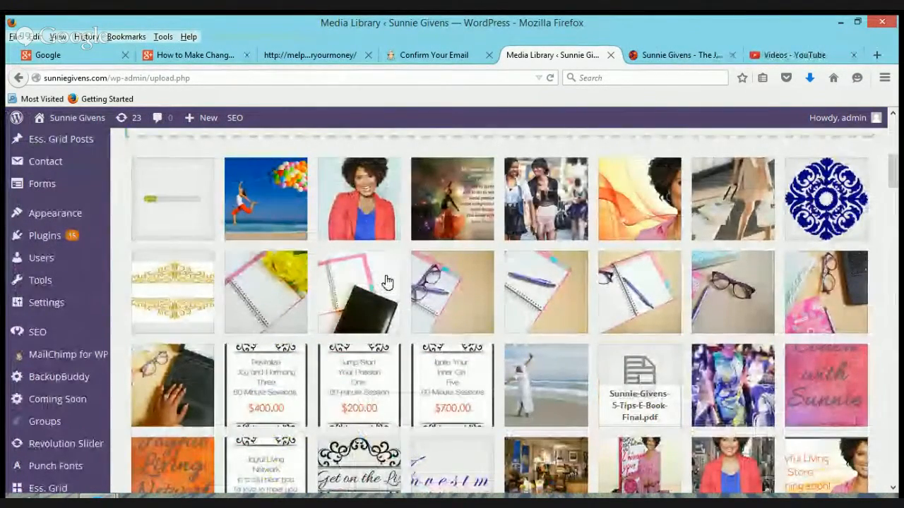
scroll(700, 305, "down", 4)
scroll(635, 283, "up", 6)
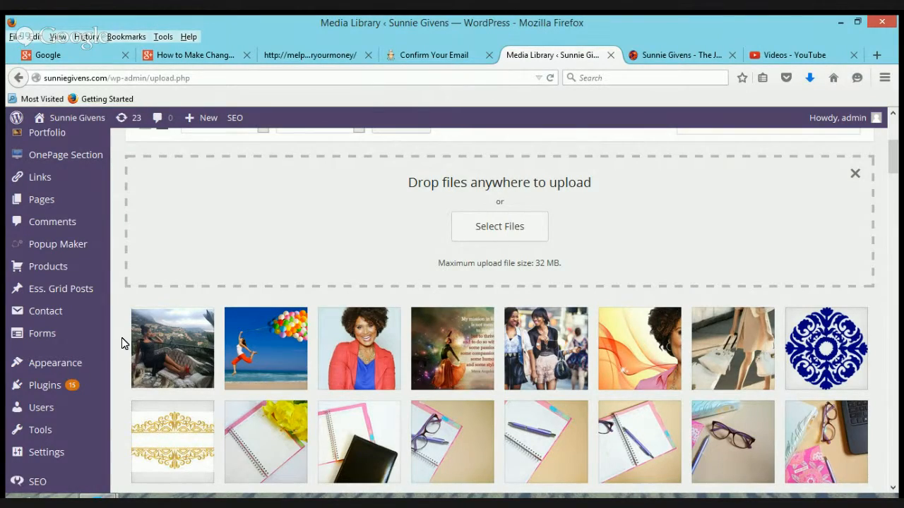
scroll(121, 337, "down", 10)
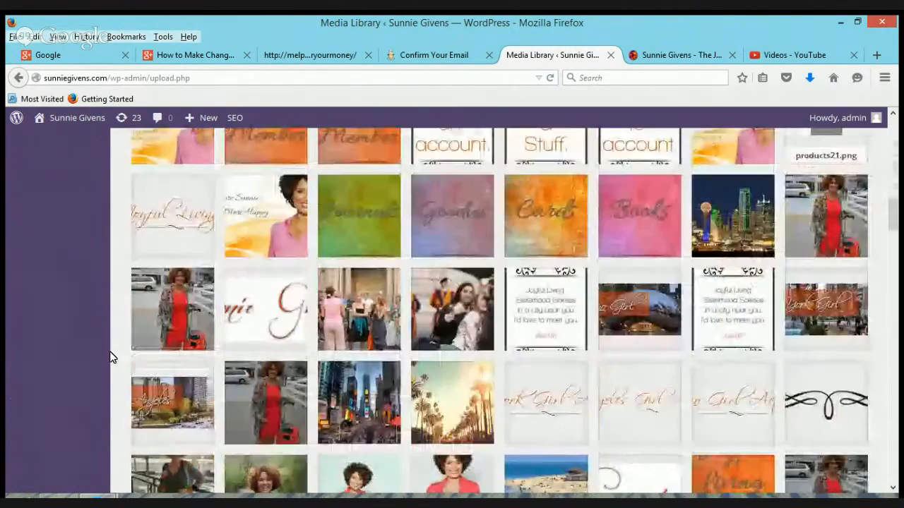
scroll(110, 358, "up", 5)
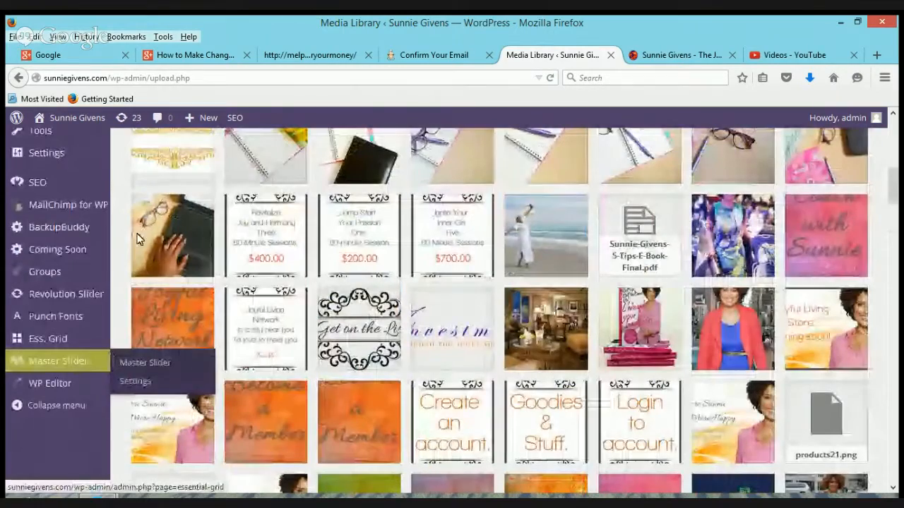
Open the MailChimp for WP settings and examine the API key field and the table of mailing lists
left_click(73, 211)
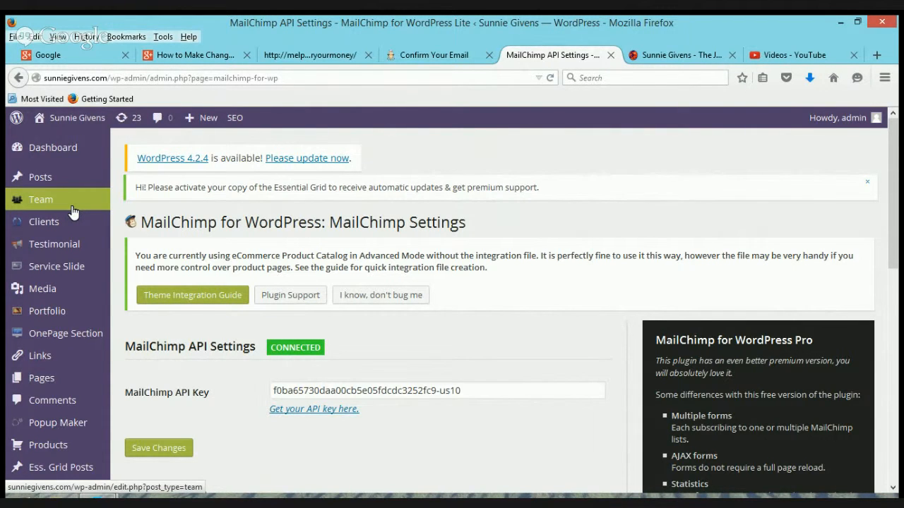
scroll(379, 369, "down", 2)
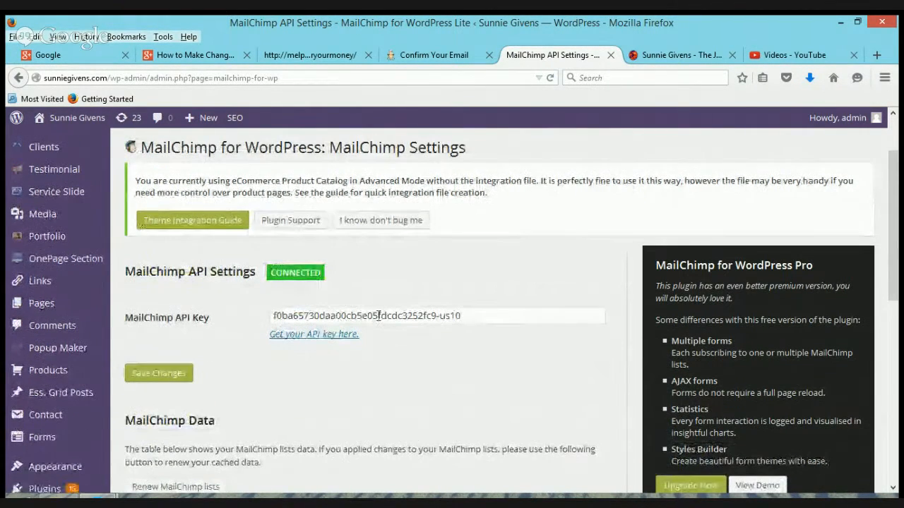
left_click(379, 314)
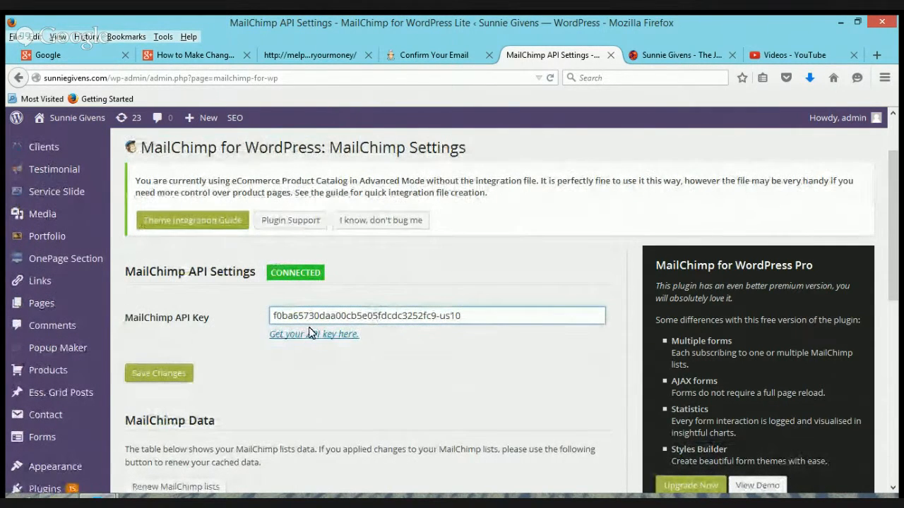
left_click(463, 322)
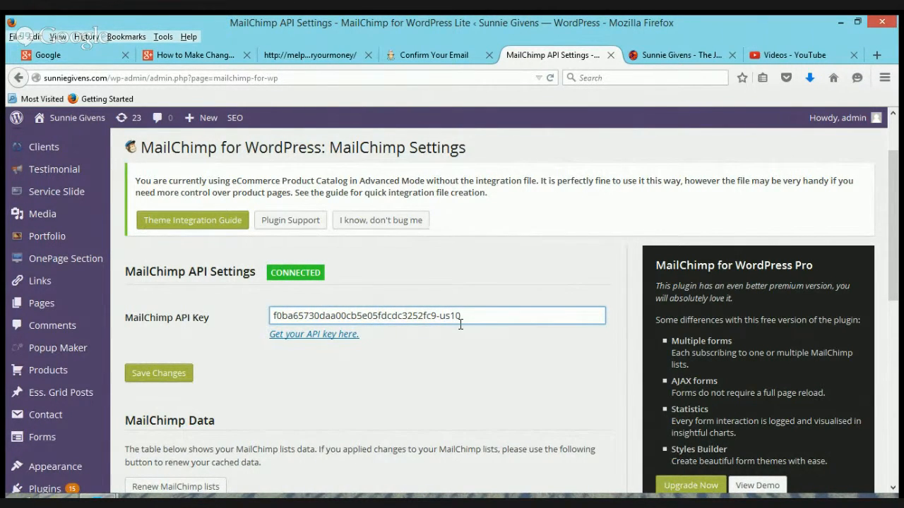
scroll(468, 333, "down", 8)
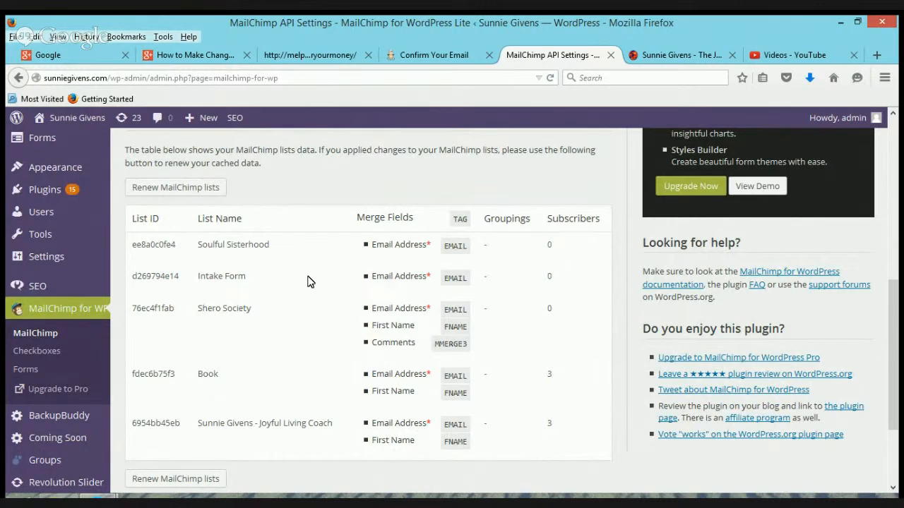
scroll(348, 377, "up", 7)
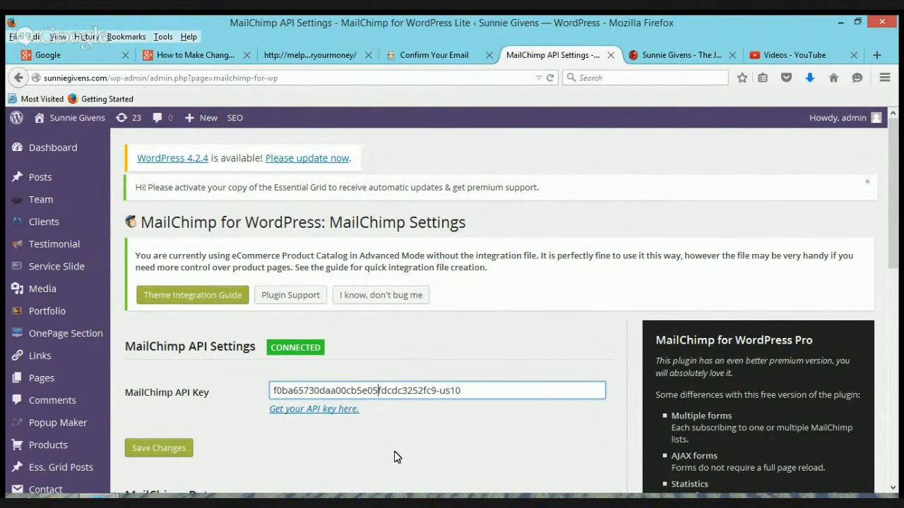
Reload the MailChimp settings page and review its API settings and mailing list data
scroll(393, 455, "down", 10)
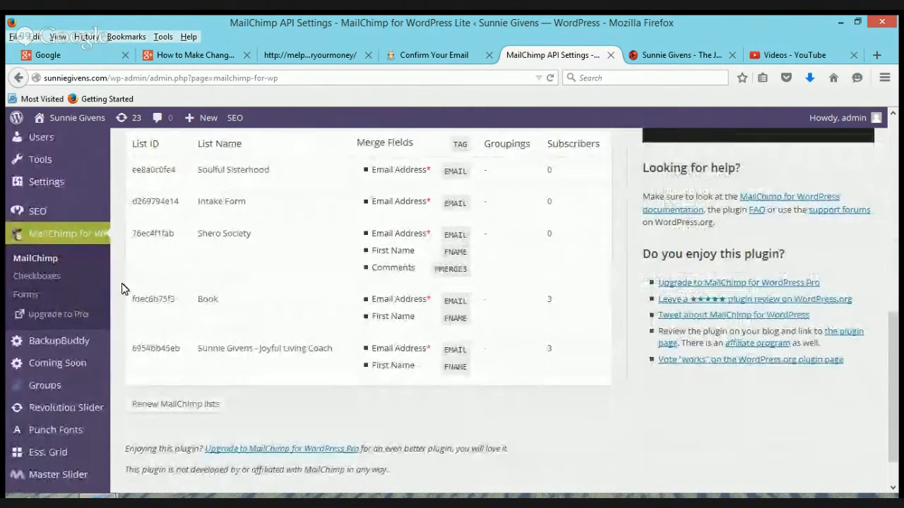
left_click(35, 260)
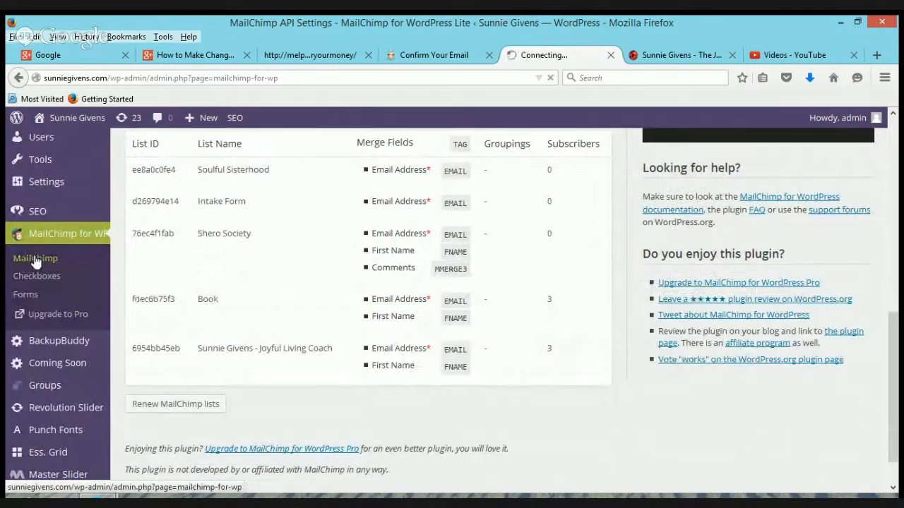
scroll(339, 379, "down", 2)
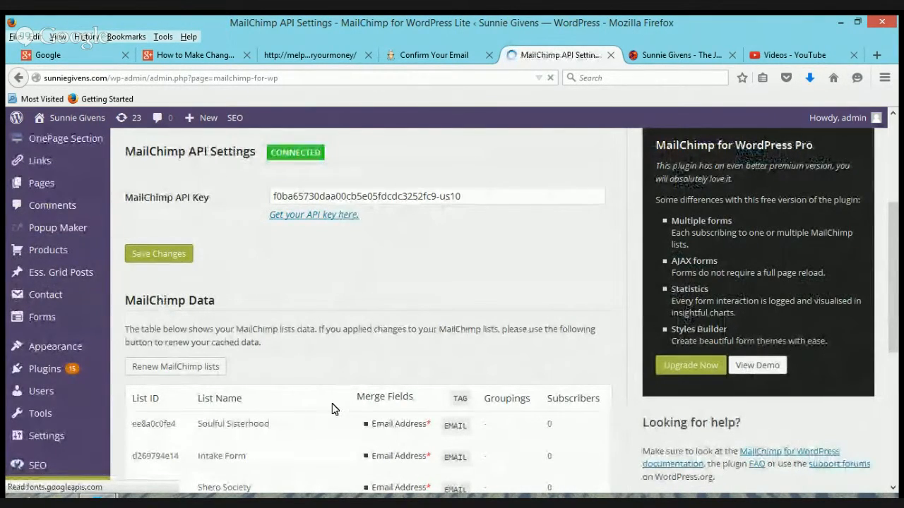
Open the MailChimp for WP form settings and examine the form style and the lists the form subscribes to
scroll(332, 416, "down", 5)
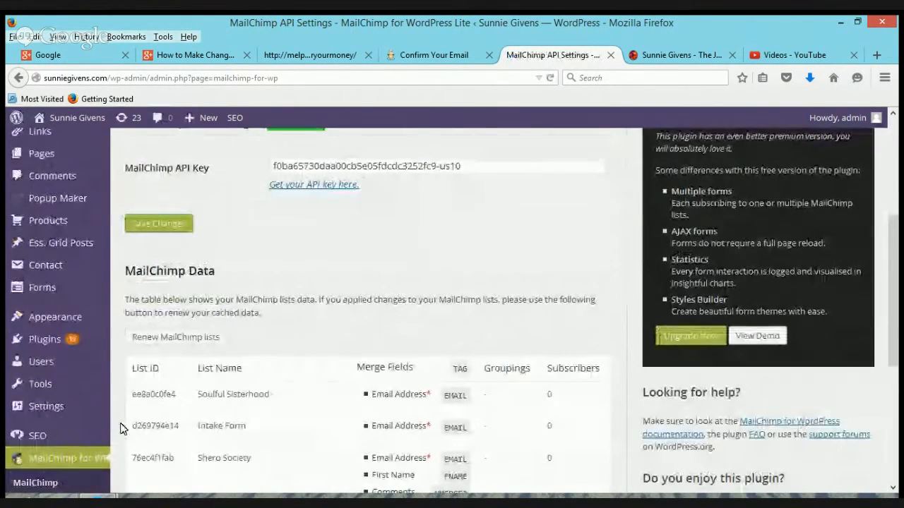
scroll(42, 396, "down", 4)
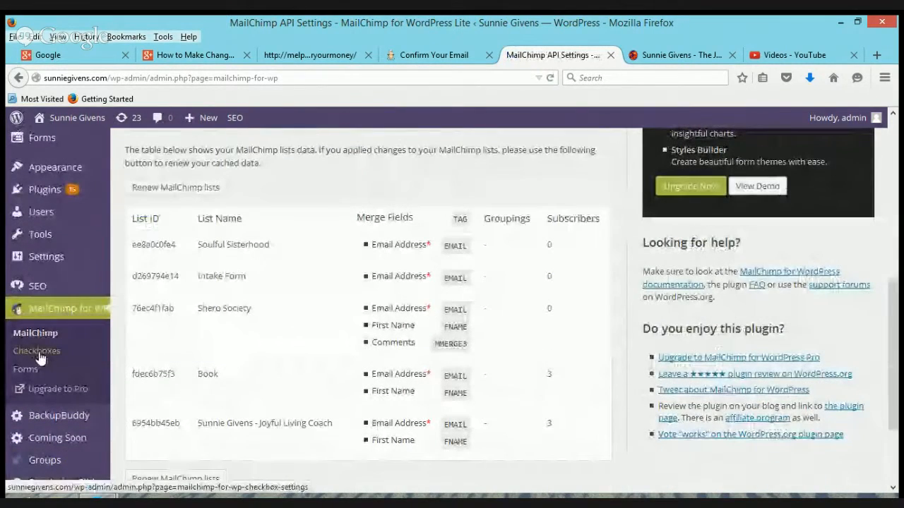
left_click(28, 373)
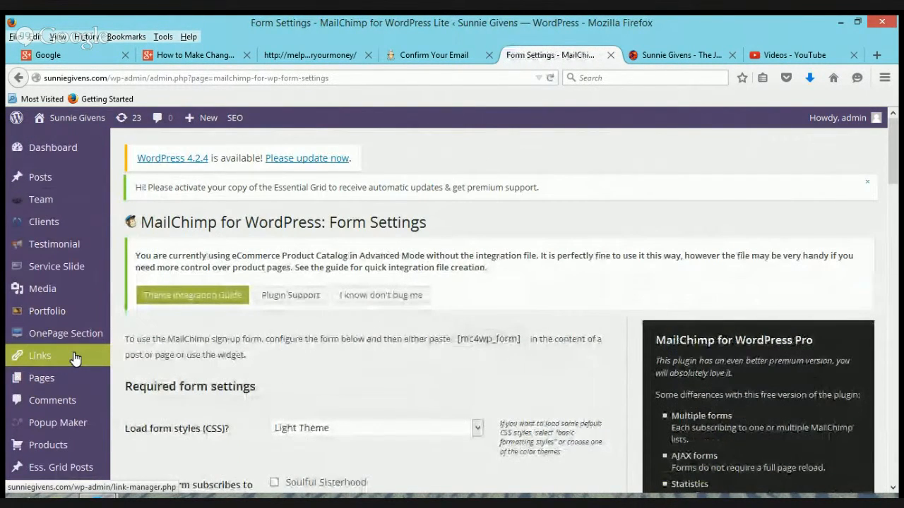
scroll(71, 378, "down", 4)
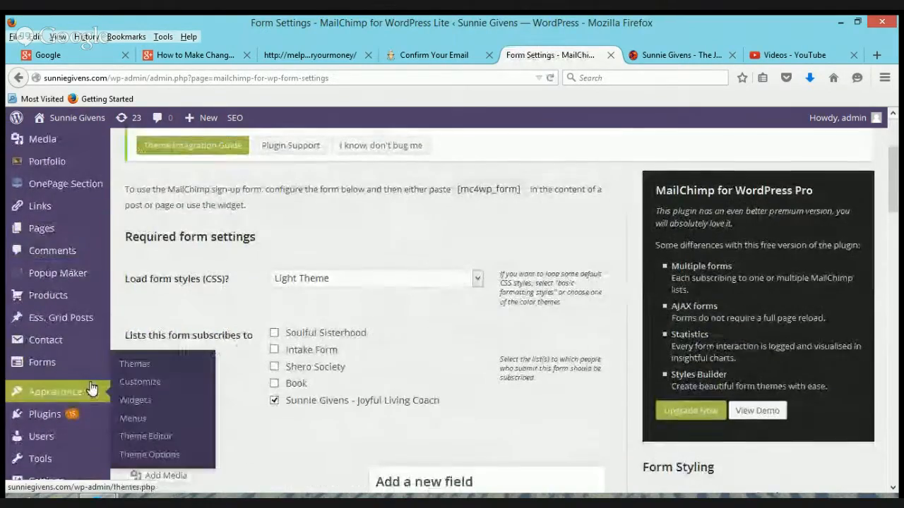
scroll(90, 389, "down", 4)
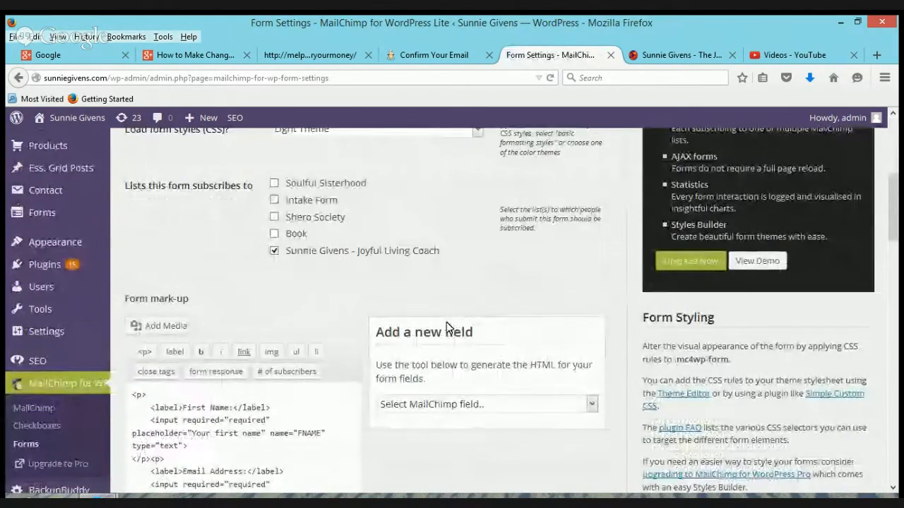
scroll(446, 325, "up", 2)
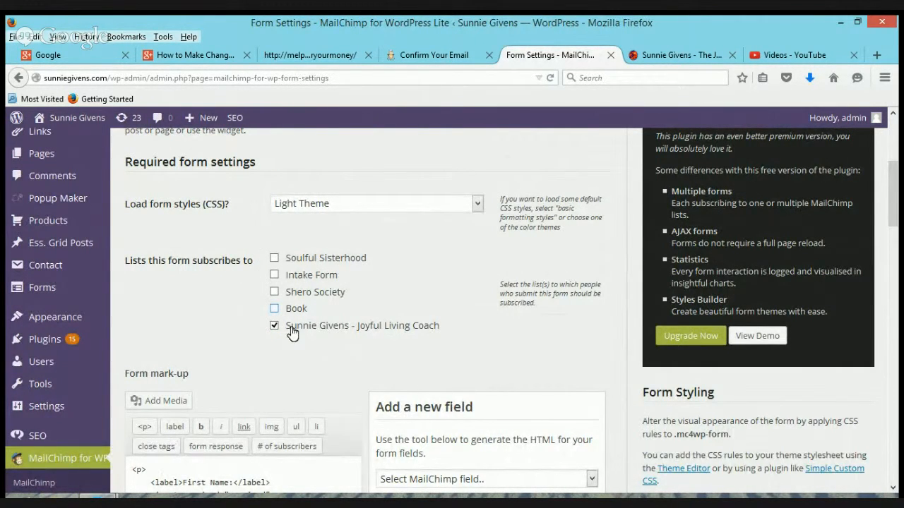
Examine the sign-up form's mark-up with its first name, email address and submit fields, and return to the shortcode instructions
scroll(244, 355, "down", 3)
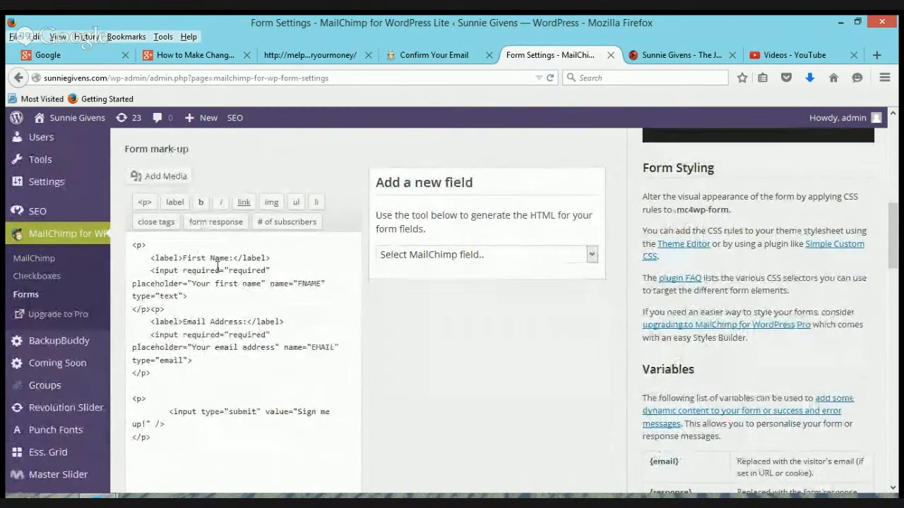
left_click(203, 335)
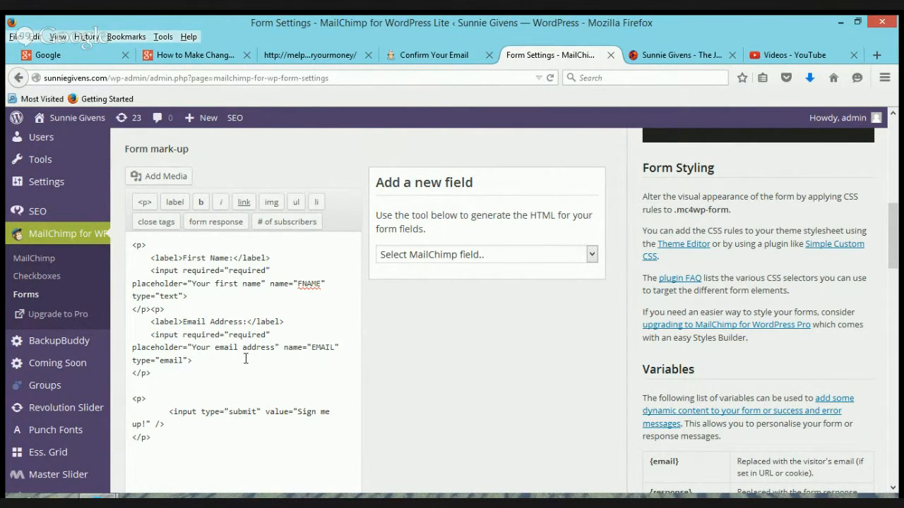
scroll(246, 359, "down", 5)
scroll(244, 359, "up", 10)
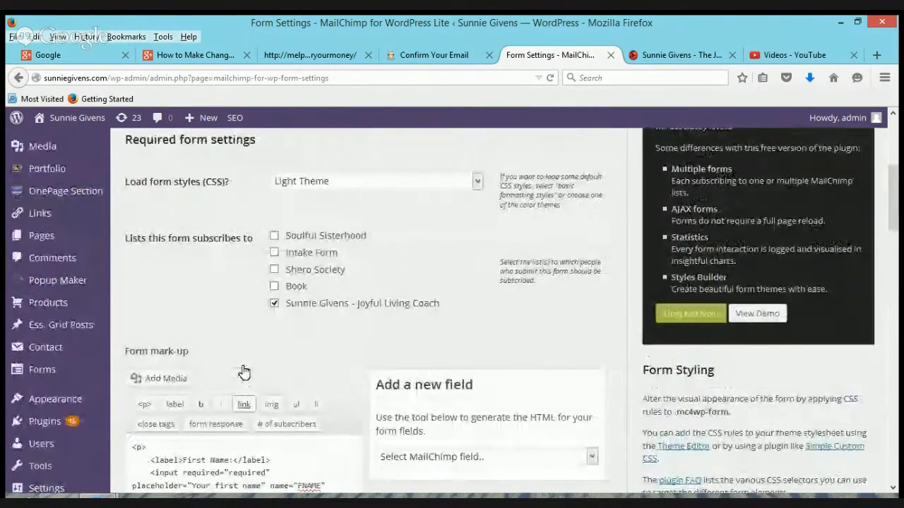
scroll(244, 373, "up", 5)
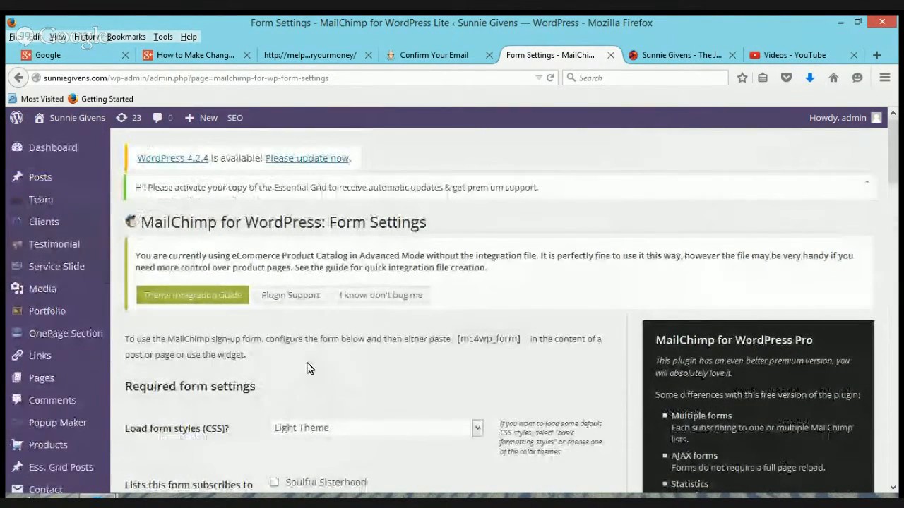
Open the list of OnePage sections and look through the section titles and the row actions of the About section
left_click(62, 338)
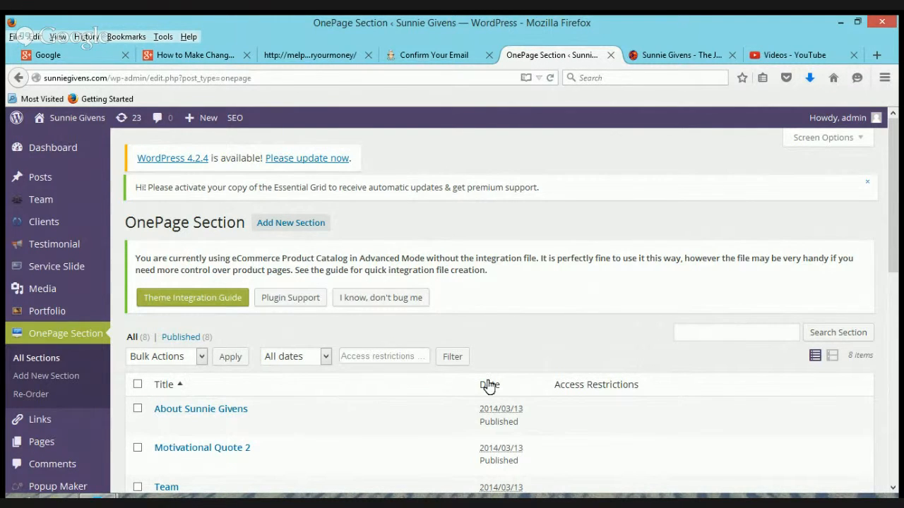
scroll(563, 361, "down", 3)
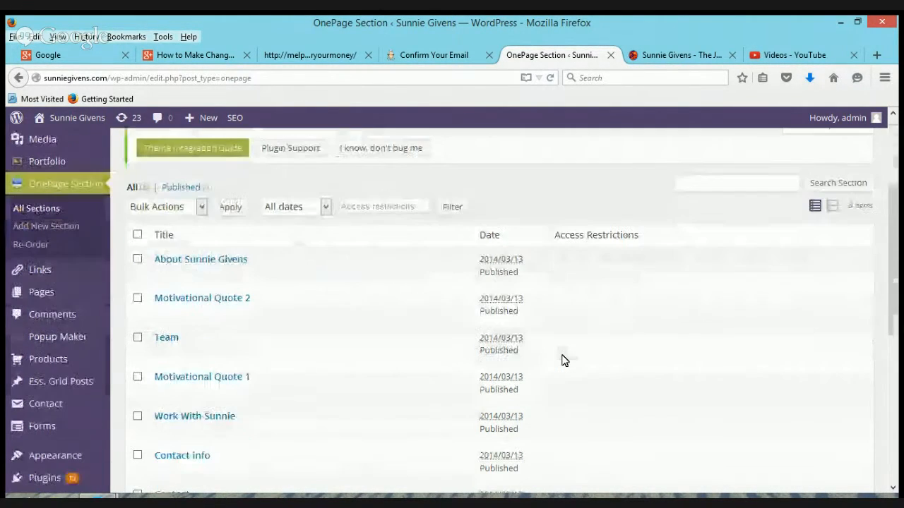
mouse_move(161, 280)
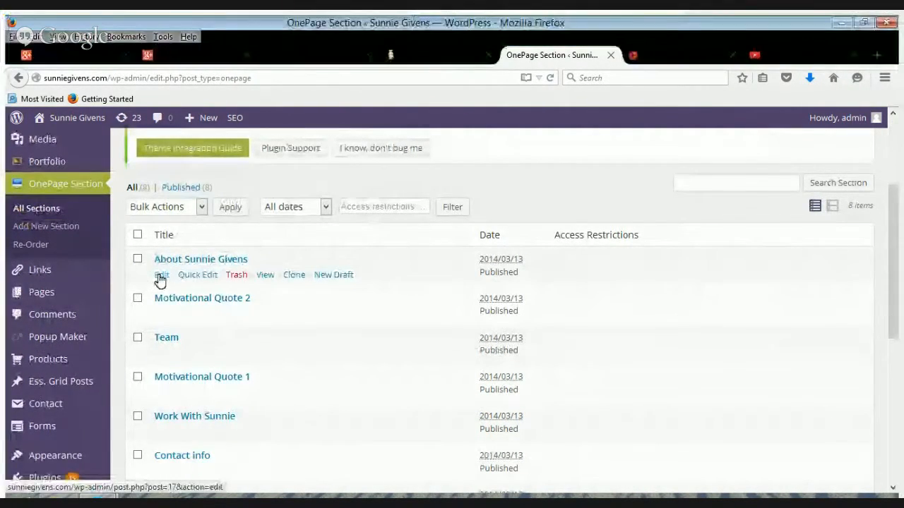
mouse_move(315, 324)
scroll(315, 325, "down", 2)
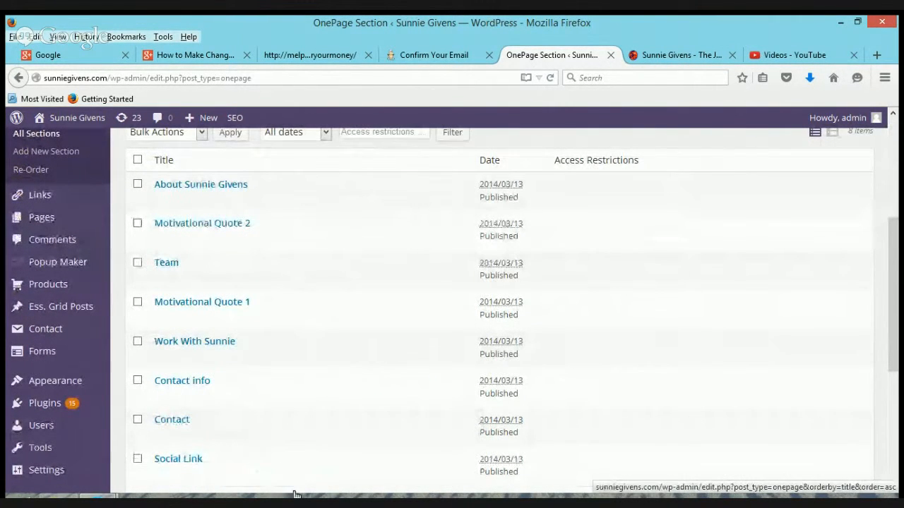
mouse_move(318, 208)
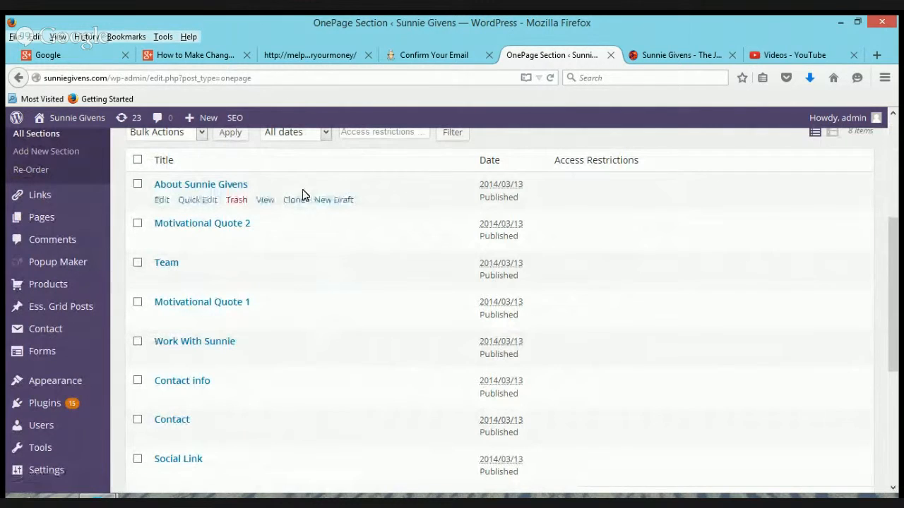
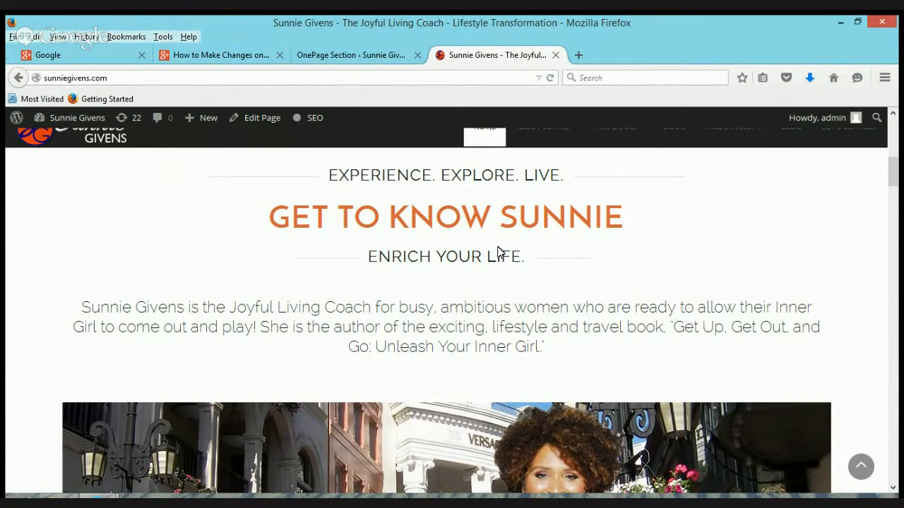
Examine the live homepage's About section, from its heading and intro text to the My Story and Giving Back blocks
scroll(479, 291, "up", 3)
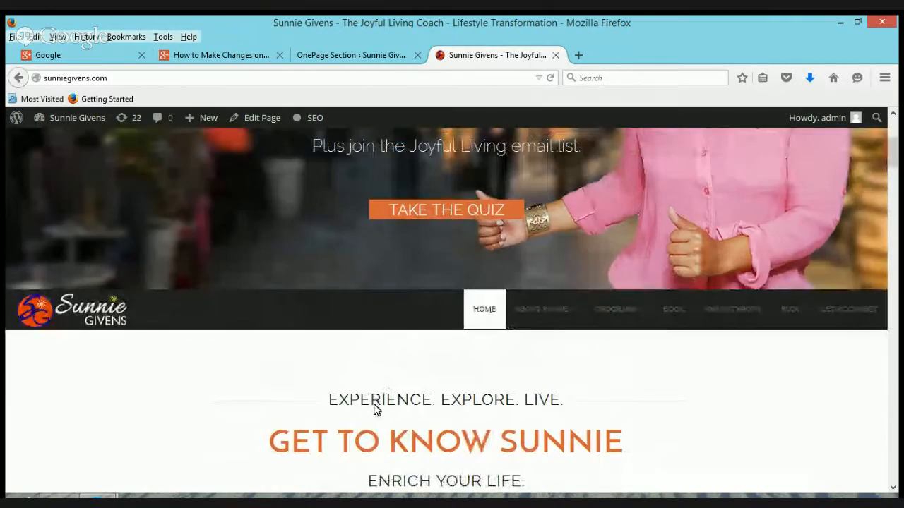
scroll(375, 409, "down", 4)
scroll(375, 409, "down", 4)
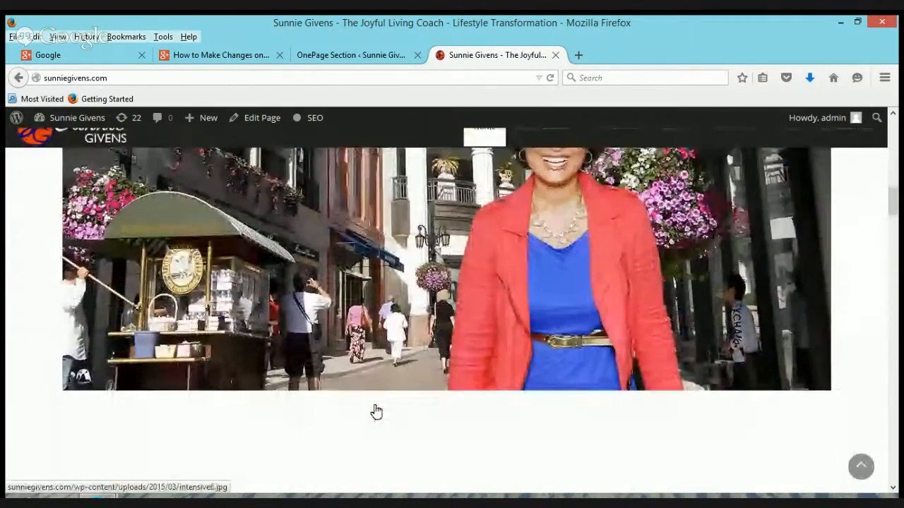
scroll(414, 420, "down", 1)
scroll(413, 418, "down", 2)
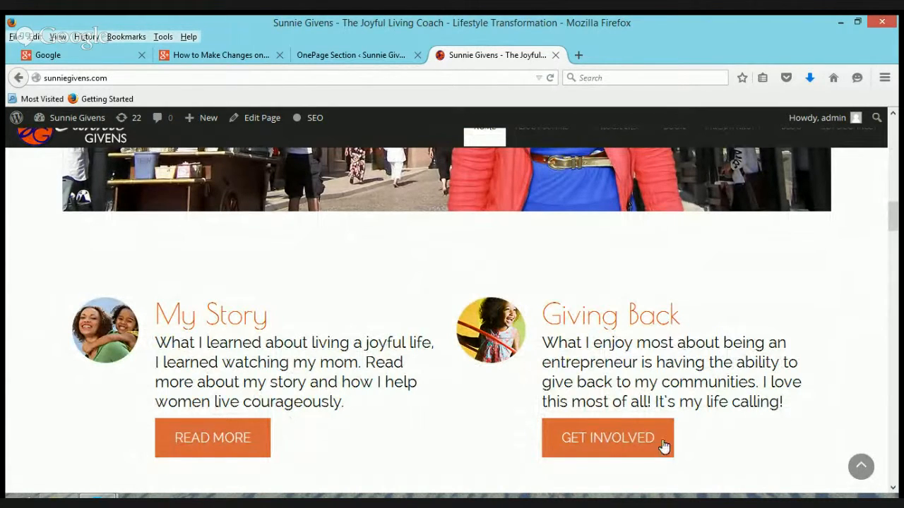
scroll(729, 453, "up", 5)
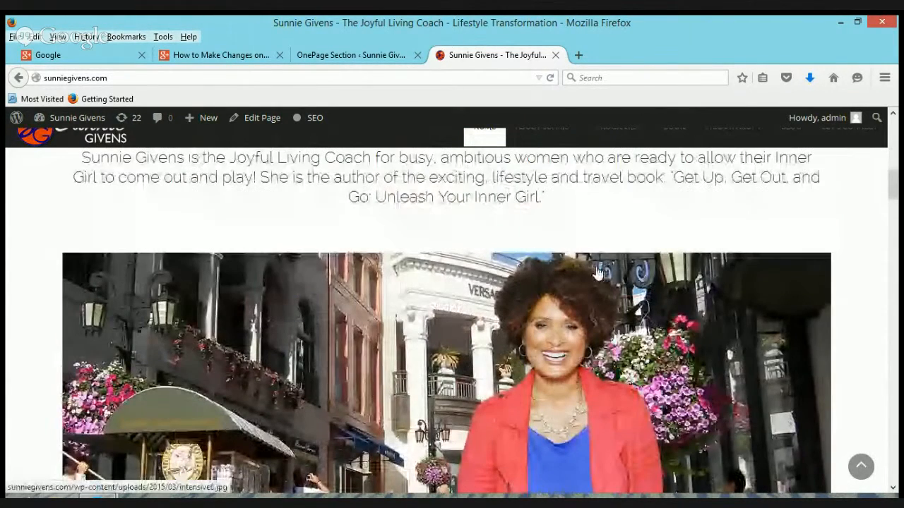
scroll(563, 374, "up", 4)
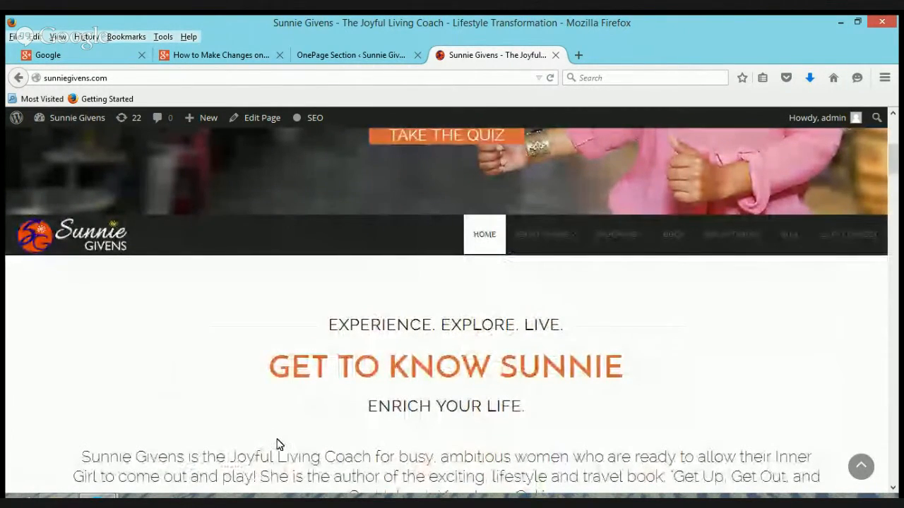
Examine the homepage's two motivational quote banners and the "Create a Life You Love" and "Find Your Happy" sections
scroll(278, 443, "down", 5)
scroll(280, 444, "down", 5)
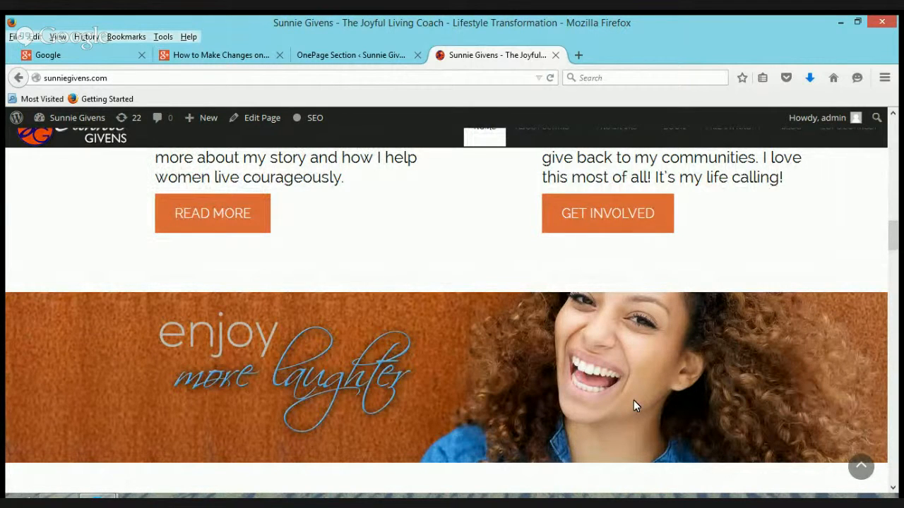
scroll(614, 395, "down", 5)
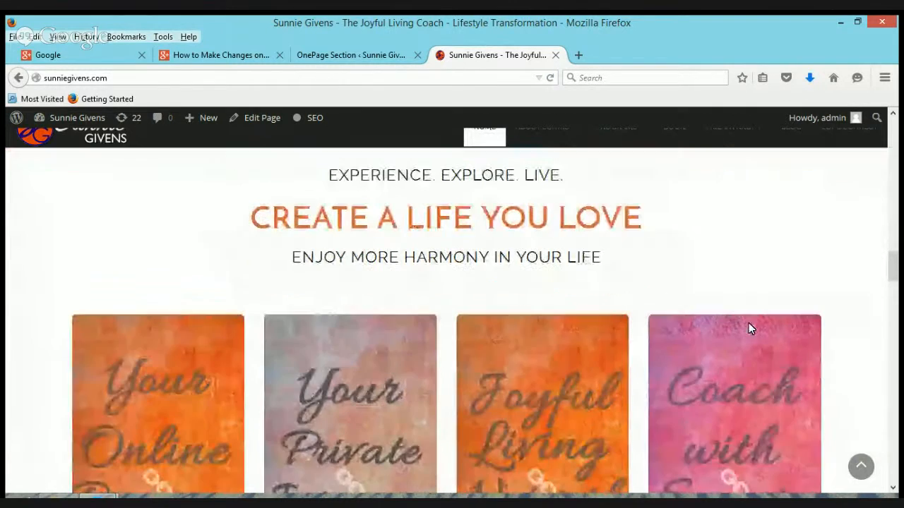
scroll(750, 325, "down", 2)
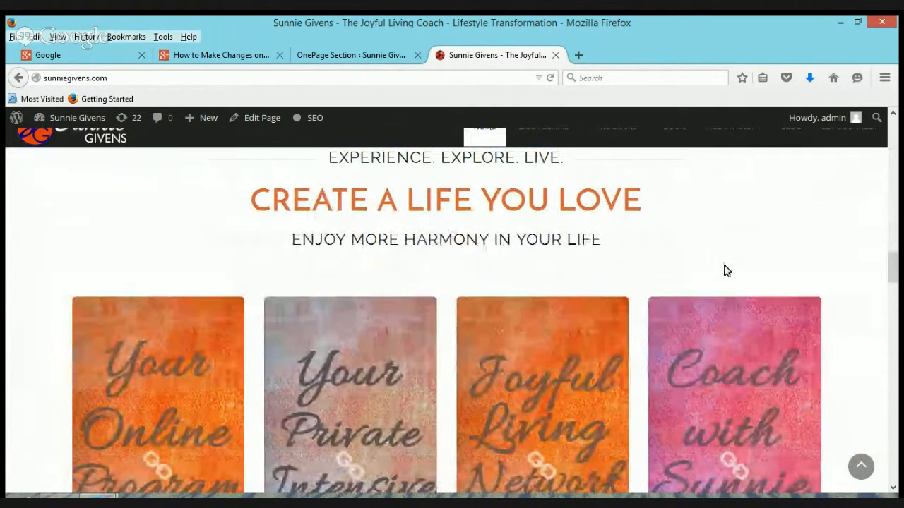
scroll(643, 290, "down", 2)
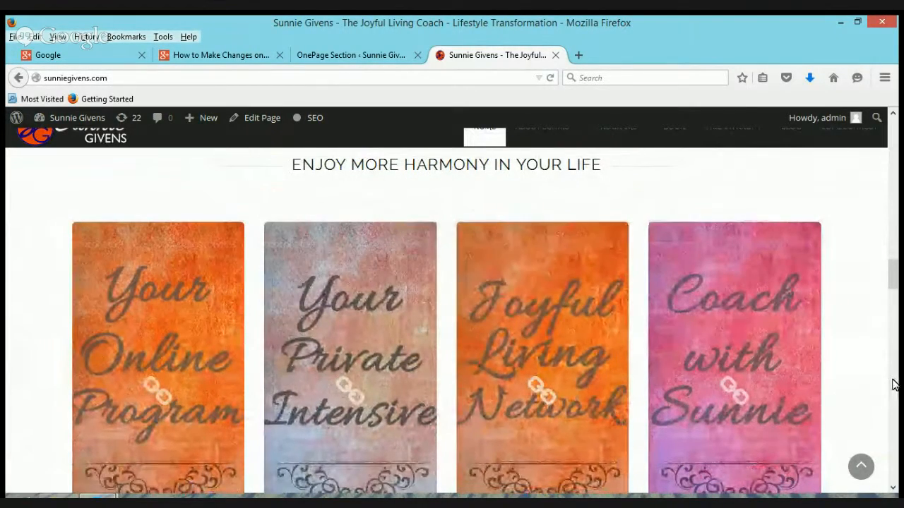
scroll(809, 370, "down", 5)
scroll(808, 370, "down", 5)
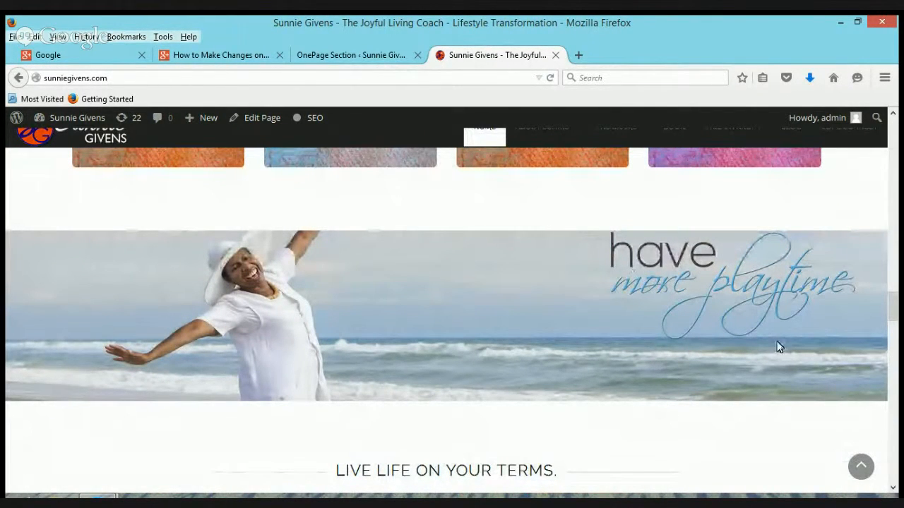
scroll(731, 351, "down", 5)
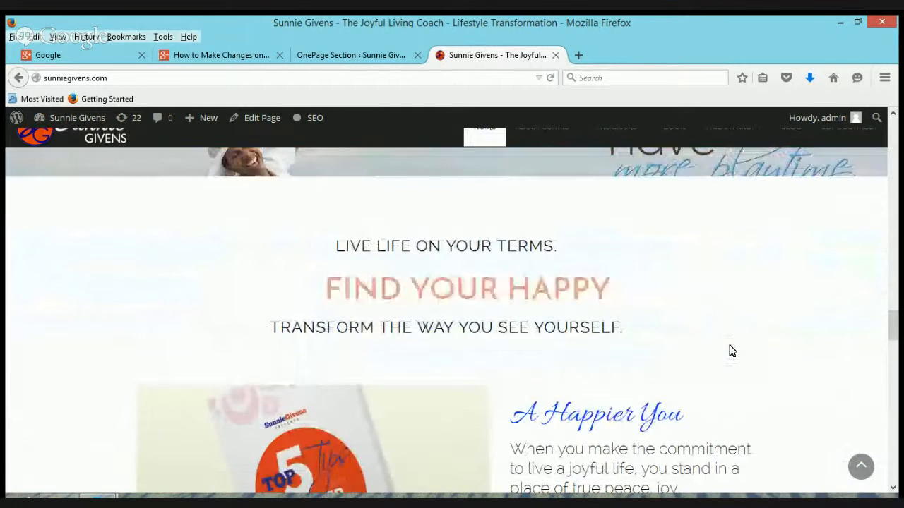
scroll(787, 347, "down", 3)
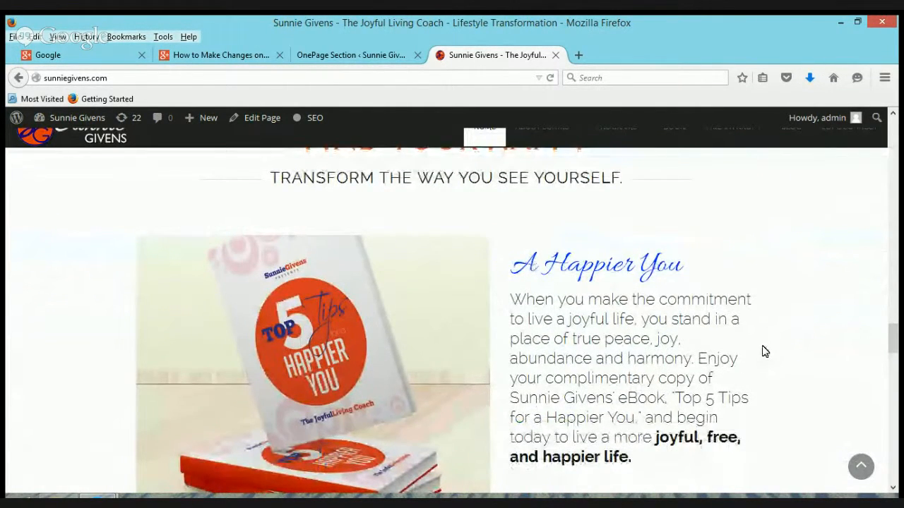
Examine the "Let's Stay Connected!" section with its social links, the contact form and the closing banner on the homepage
scroll(763, 350, "down", 8)
scroll(759, 352, "up", 2)
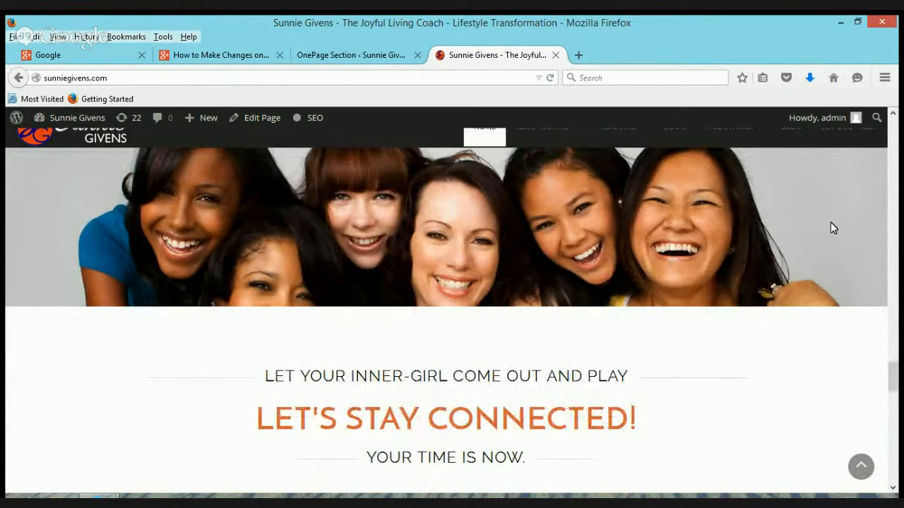
scroll(831, 222, "down", 5)
scroll(829, 226, "up", 2)
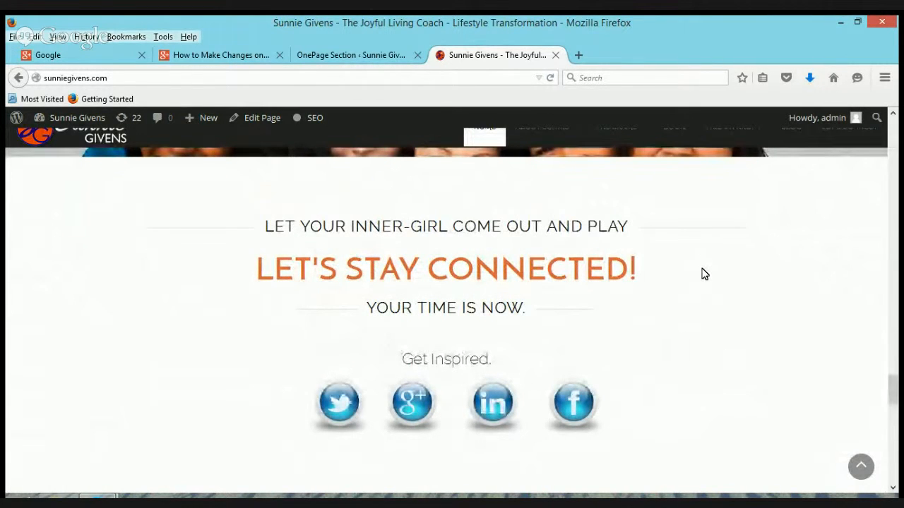
scroll(702, 274, "down", 5)
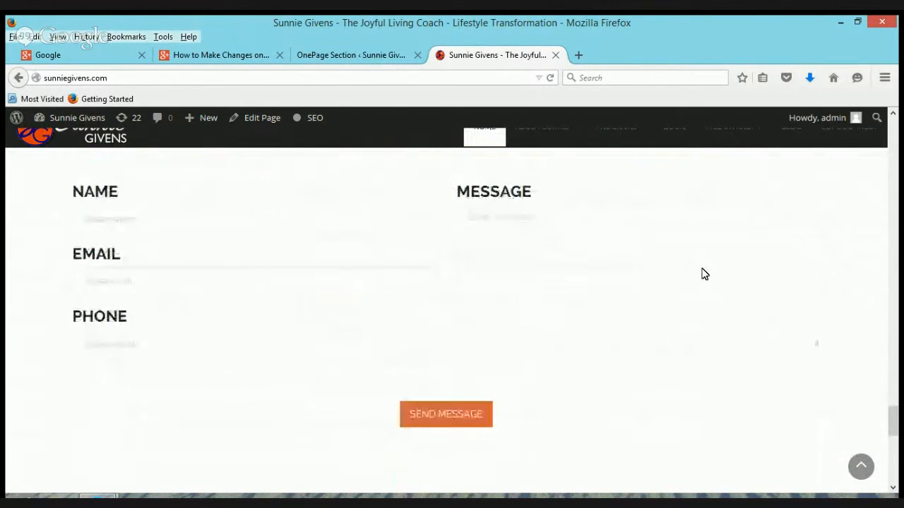
scroll(703, 269, "down", 5)
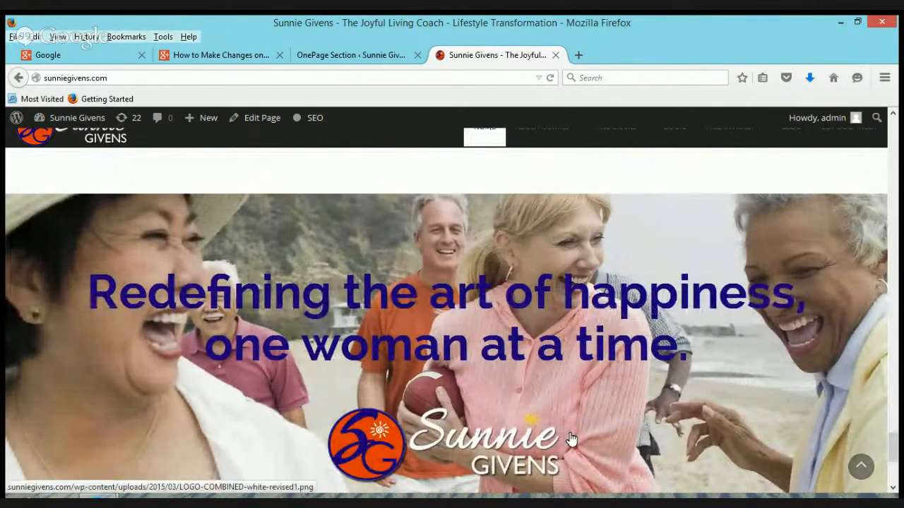
Return to the list of OnePage sections and open the About section for editing
scroll(570, 439, "down", 2)
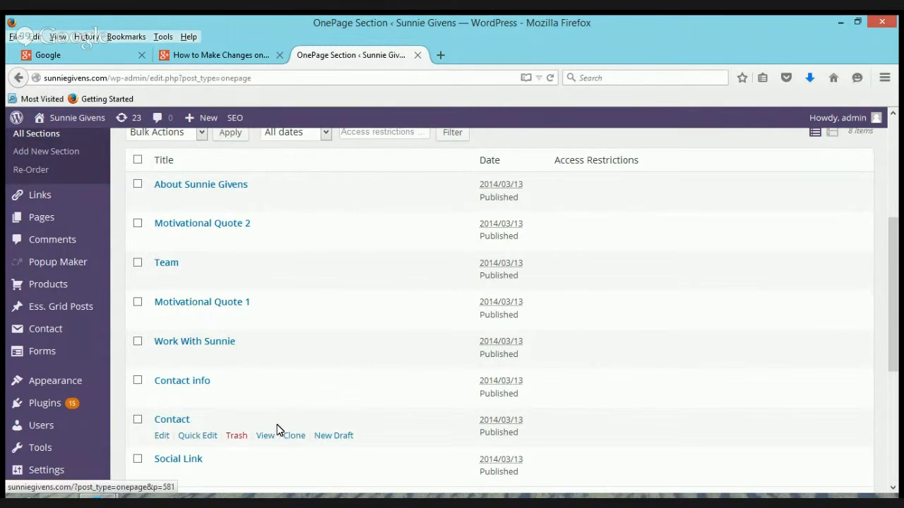
scroll(277, 431, "up", 3)
scroll(277, 431, "down", 2)
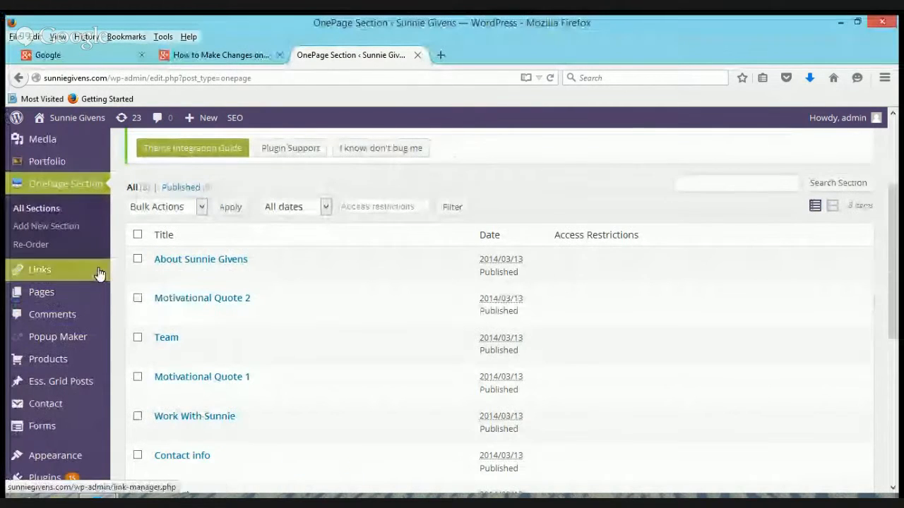
left_click(163, 275)
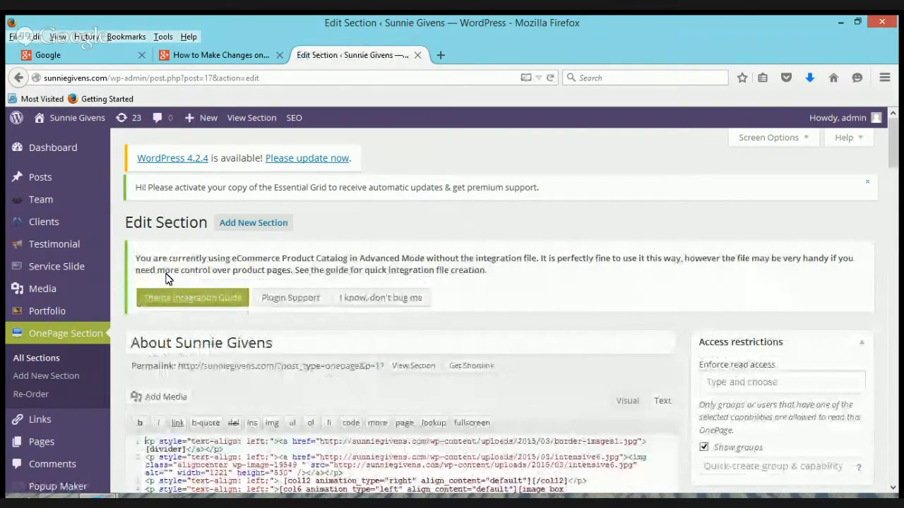
Enlarge the page by three zoom levels and examine the About section's code, including the My Story and Giving Back blocks
scroll(426, 360, "down", 2)
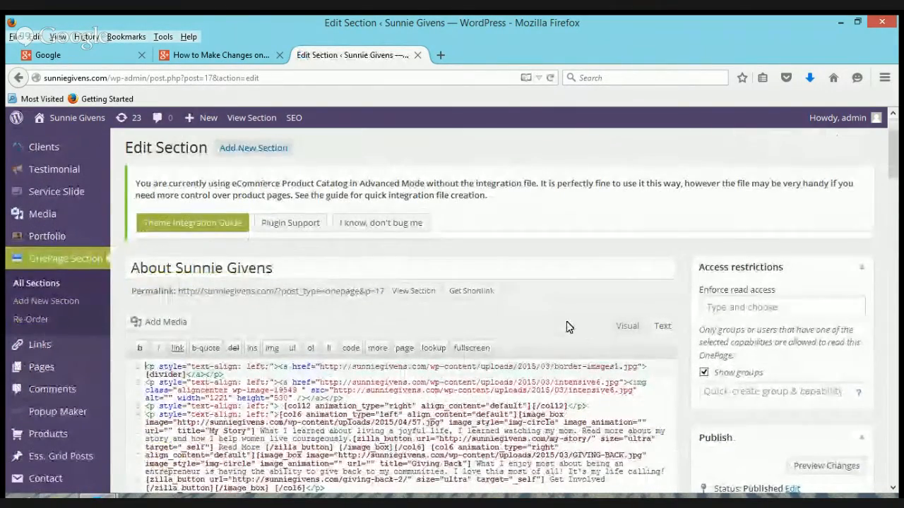
scroll(434, 330, "down", 4)
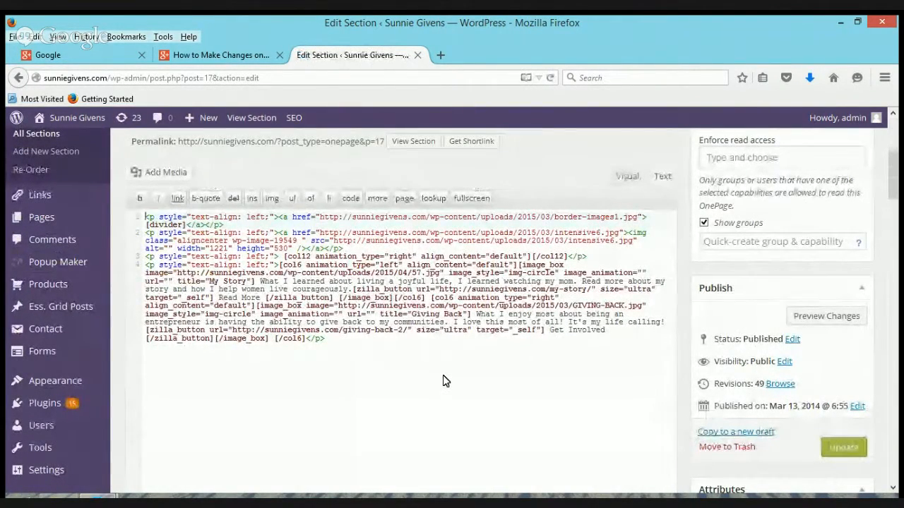
key("ctrl+plus")
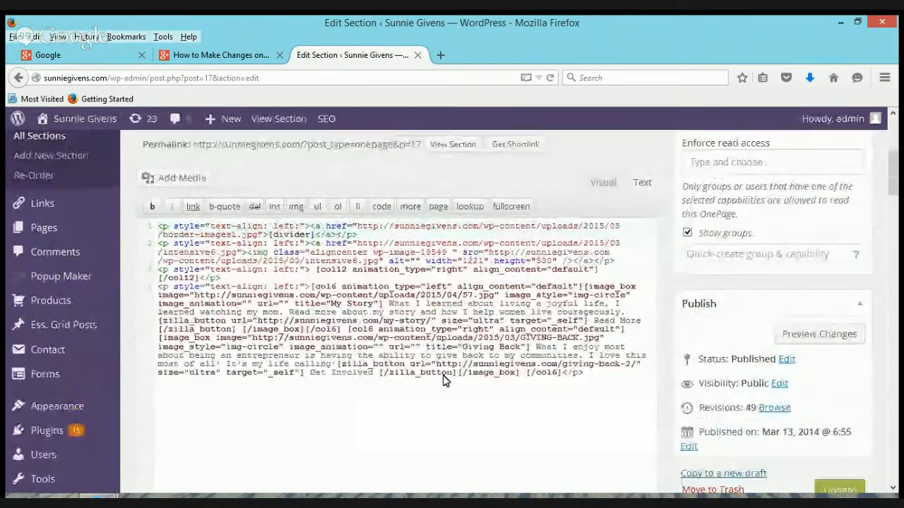
key("ctrl+plus")
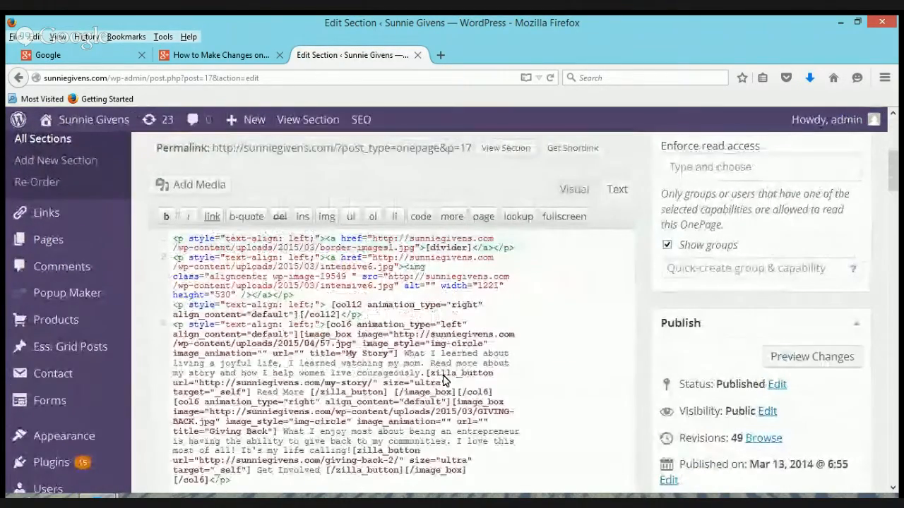
key("ctrl+plus")
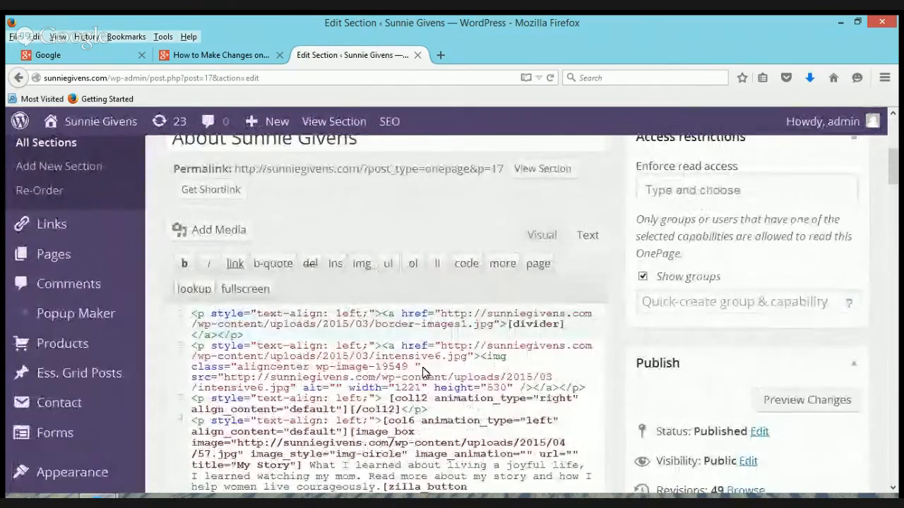
scroll(559, 415, "down", 3)
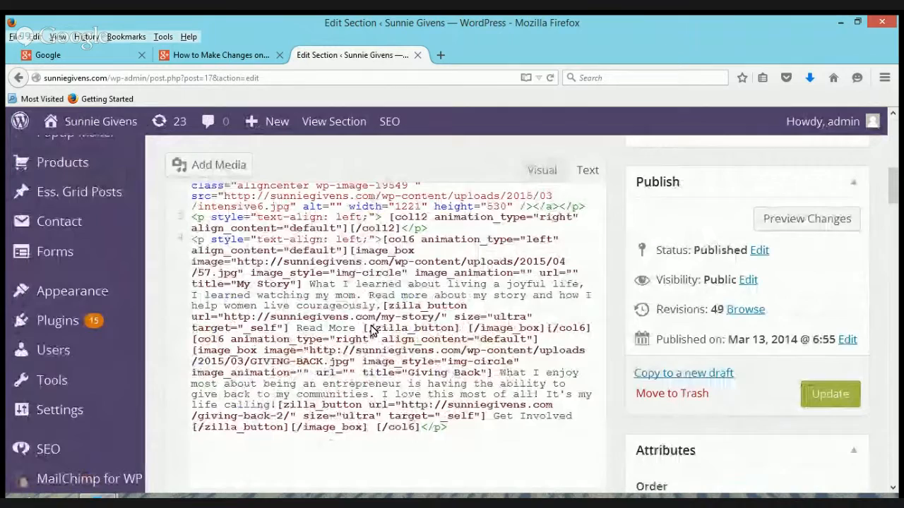
Highlight the My Story description from "What I learned" to "courageously." in the section code, then clear the selection
double_click(382, 286)
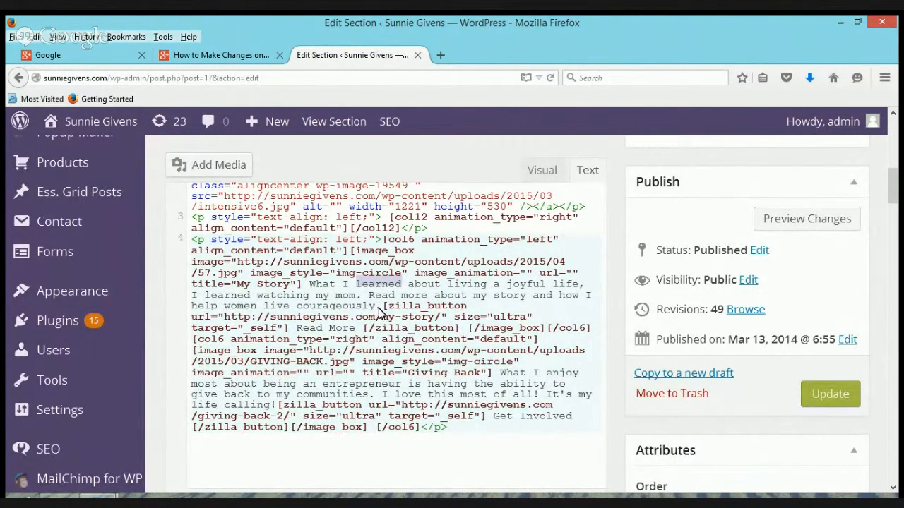
left_click(309, 284)
left_click_drag(374, 308, 383, 311)
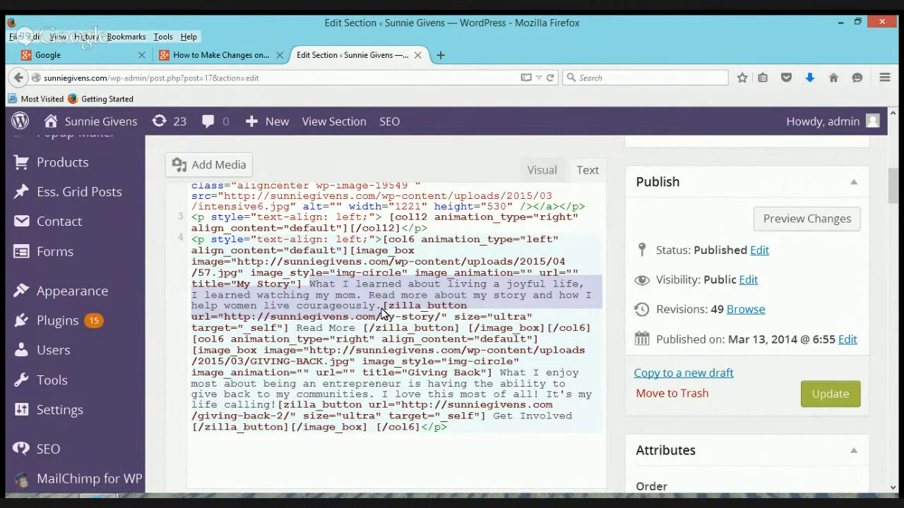
left_click(506, 283)
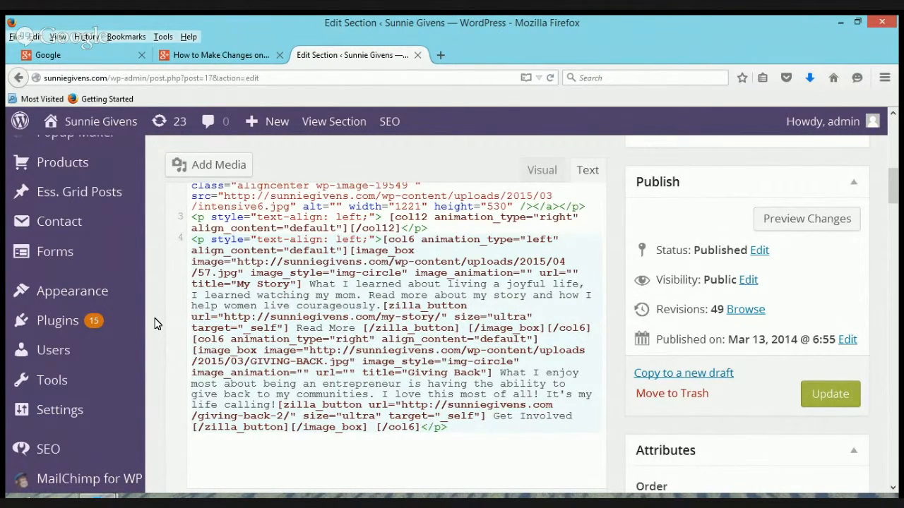
Highlight the My Story image URL, ending in 57.jpg, inside the image_box shortcode of the section code
scroll(157, 323, "up", 10)
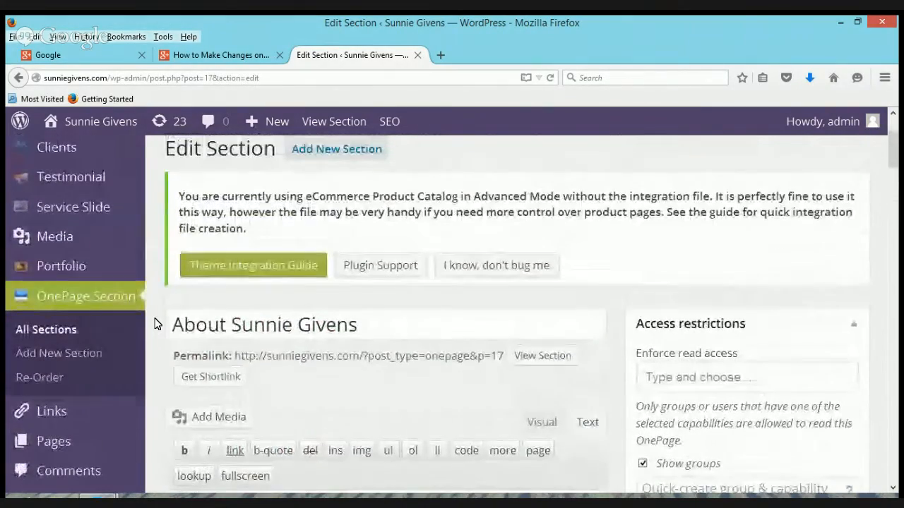
scroll(156, 323, "down", 10)
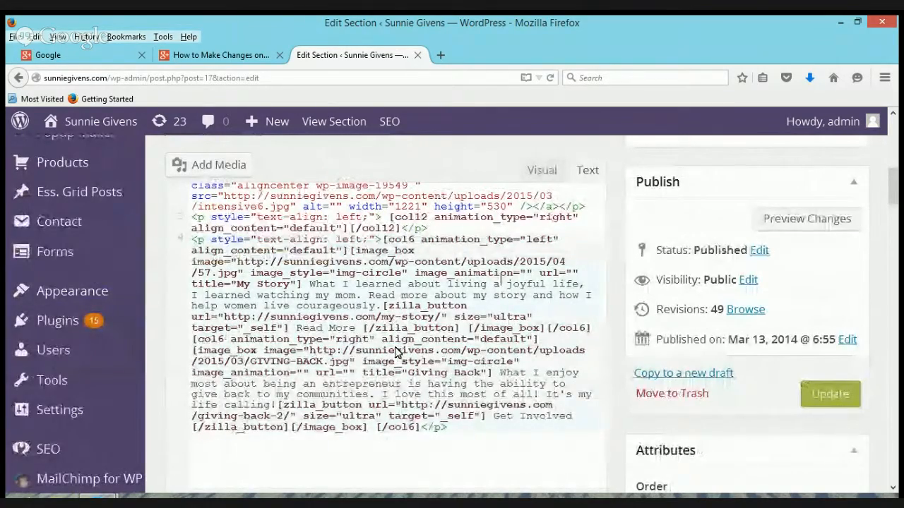
scroll(397, 351, "up", 2)
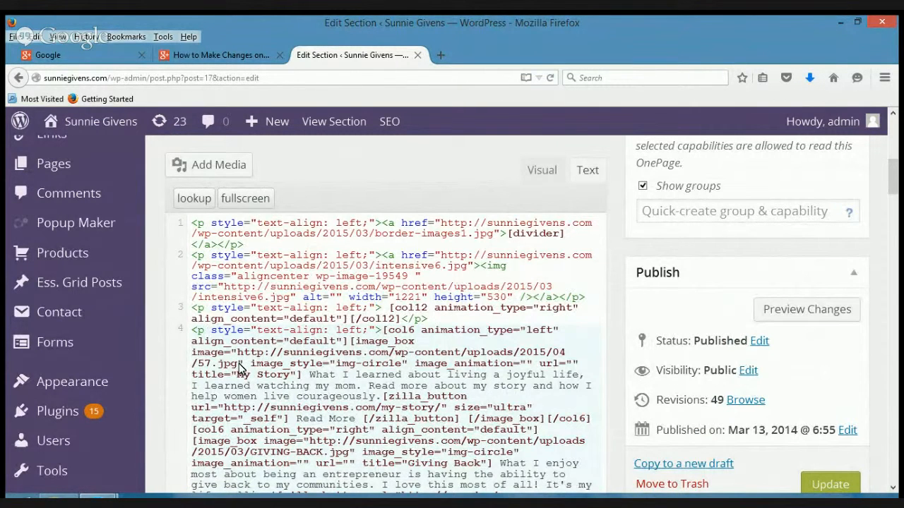
left_click_drag(238, 365, 247, 378)
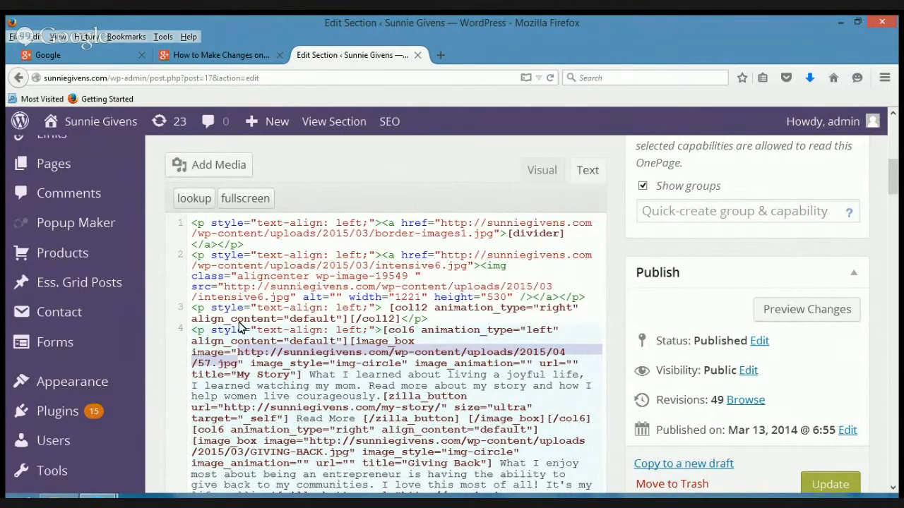
Open the media library and look through its image thumbnails for a replacement picture
scroll(145, 347, "up", 4)
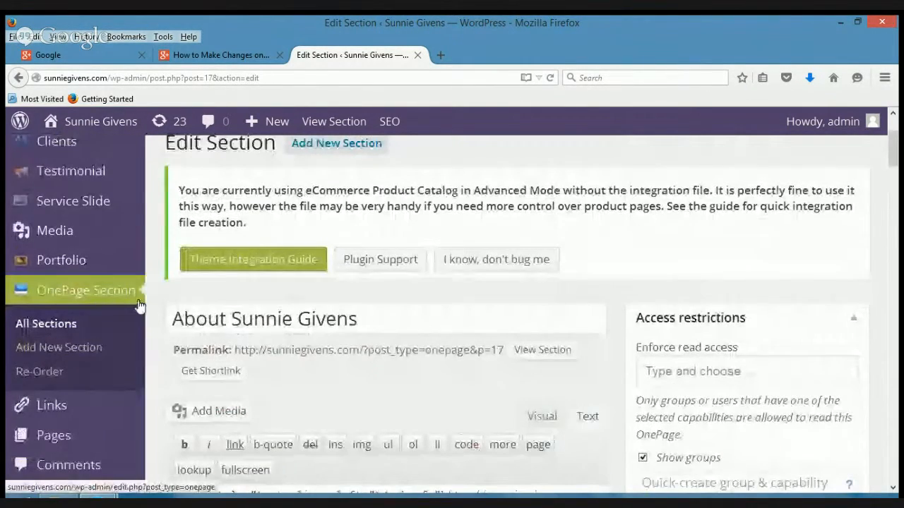
scroll(134, 311, "up", 3)
mouse_move(57, 353)
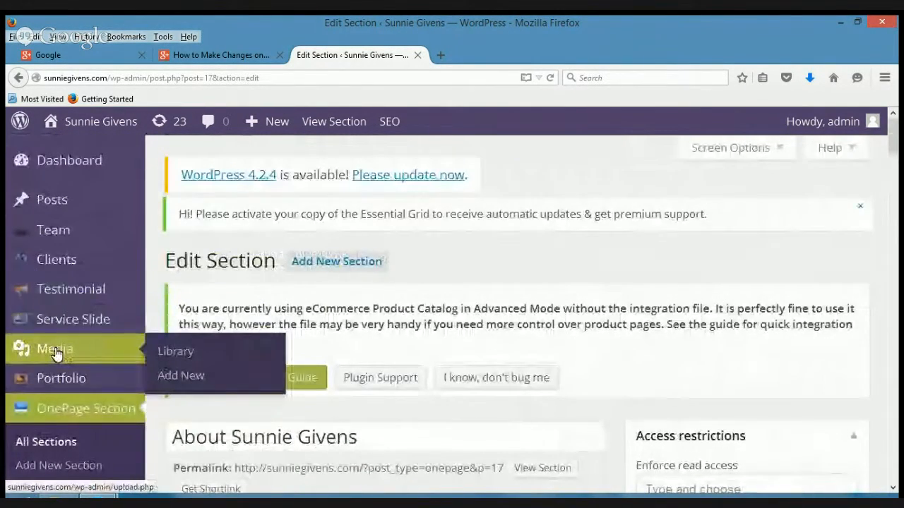
left_click(182, 353)
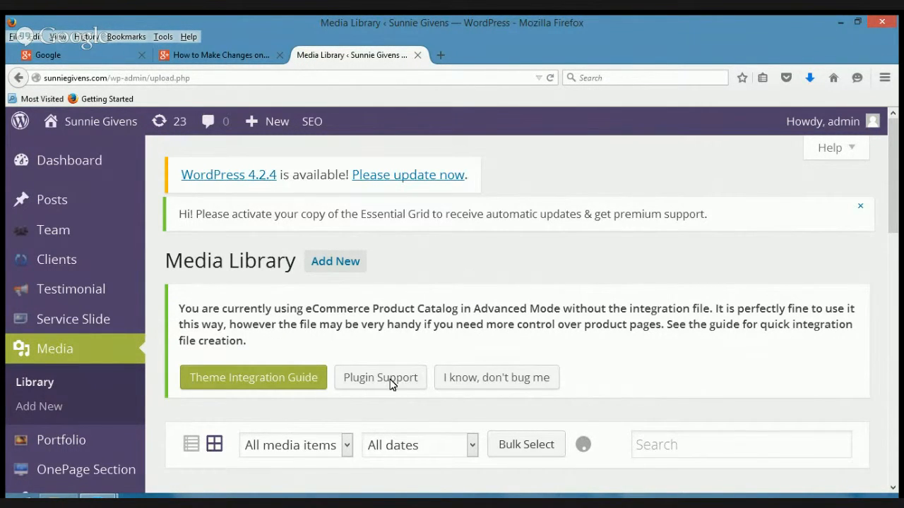
scroll(393, 381, "down", 3)
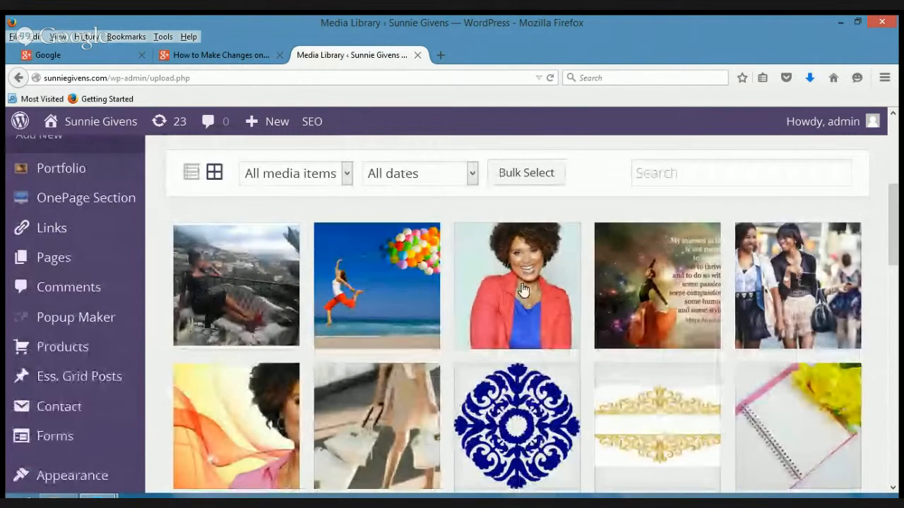
Open the details of the portrait in the red jacket, select its entire file URL, and close the details
left_click(523, 286)
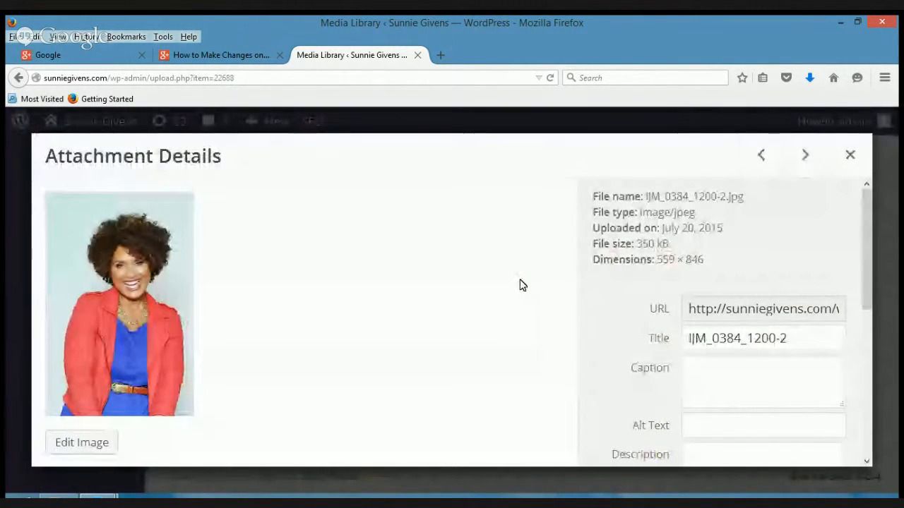
left_click(789, 309)
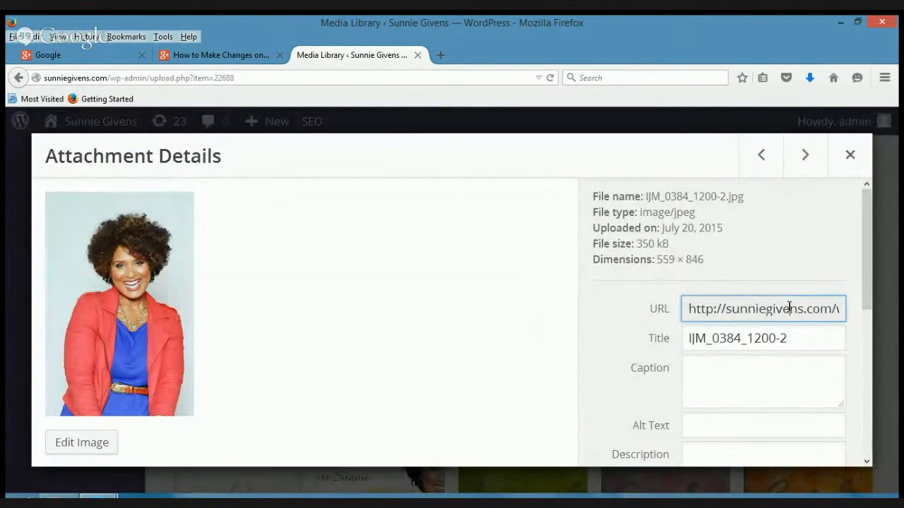
key("ctrl+a")
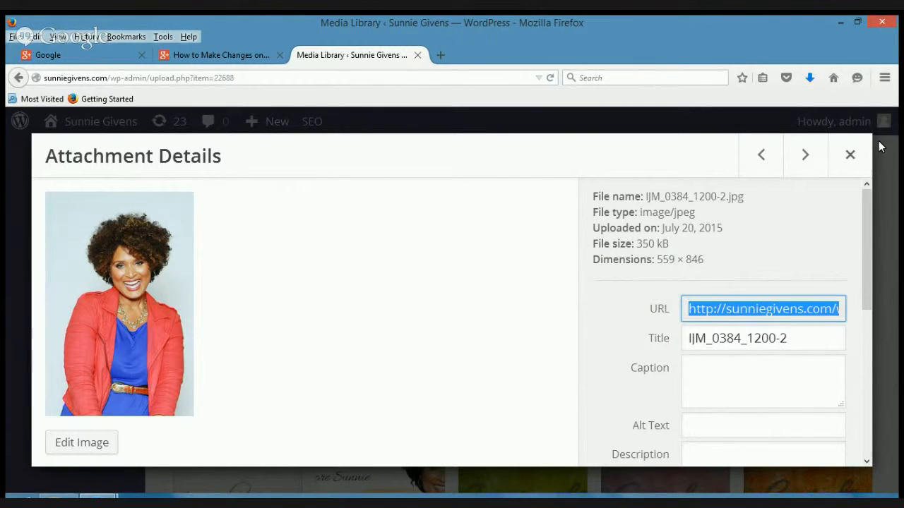
left_click(849, 161)
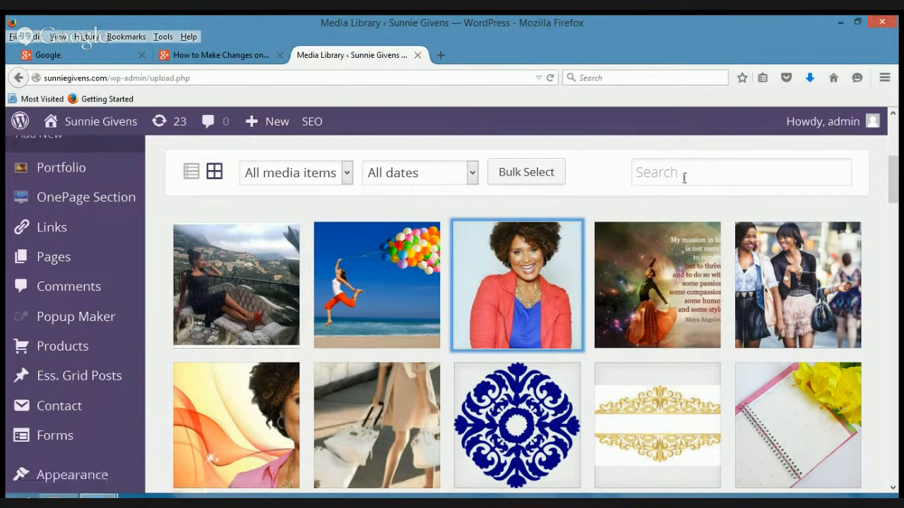
left_click(54, 258)
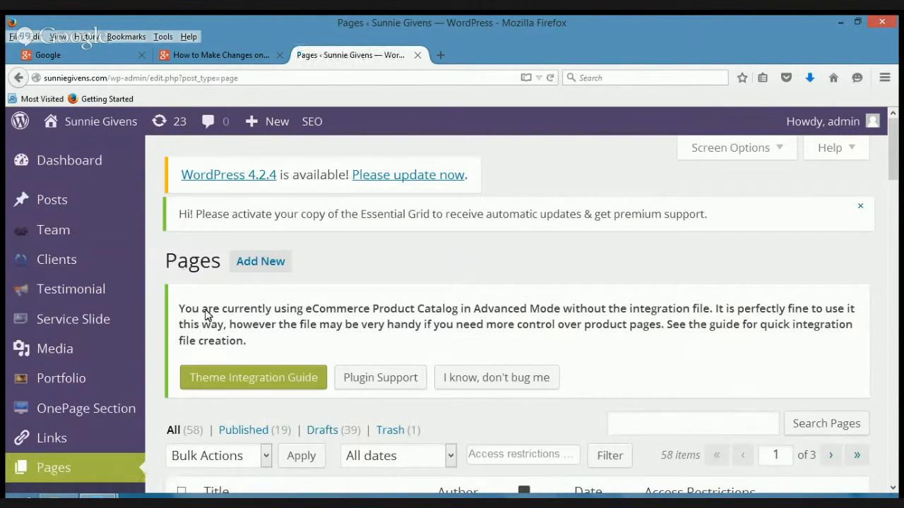
scroll(393, 407, "down", 5)
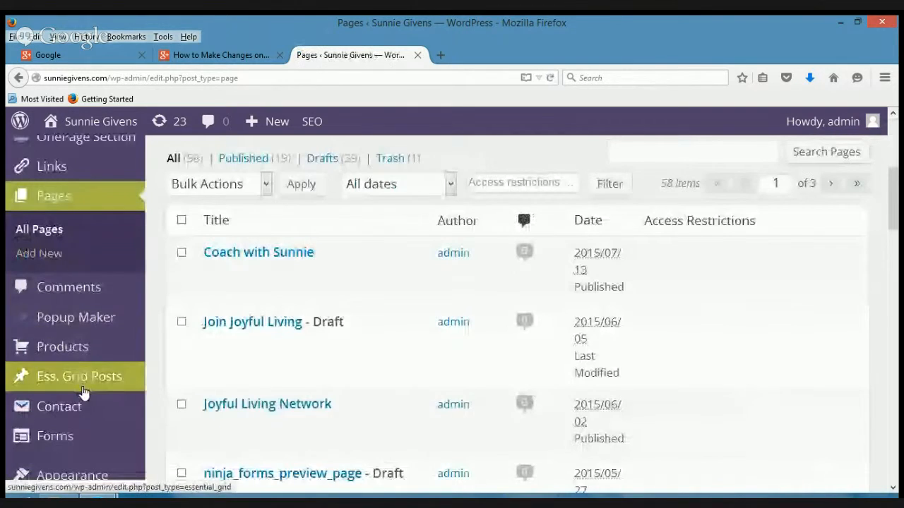
scroll(83, 393, "down", 4)
scroll(85, 392, "up", 8)
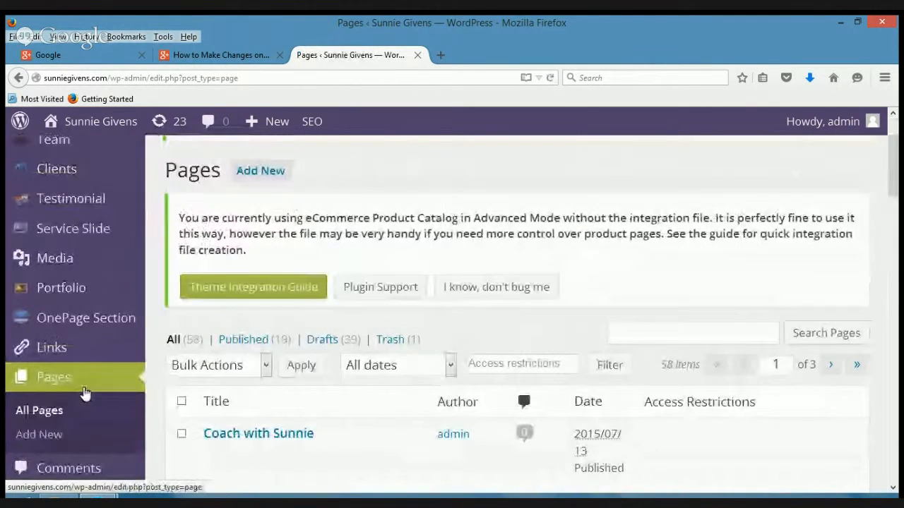
Go back to the OnePage sections list and open the About section's editor again
left_click(80, 324)
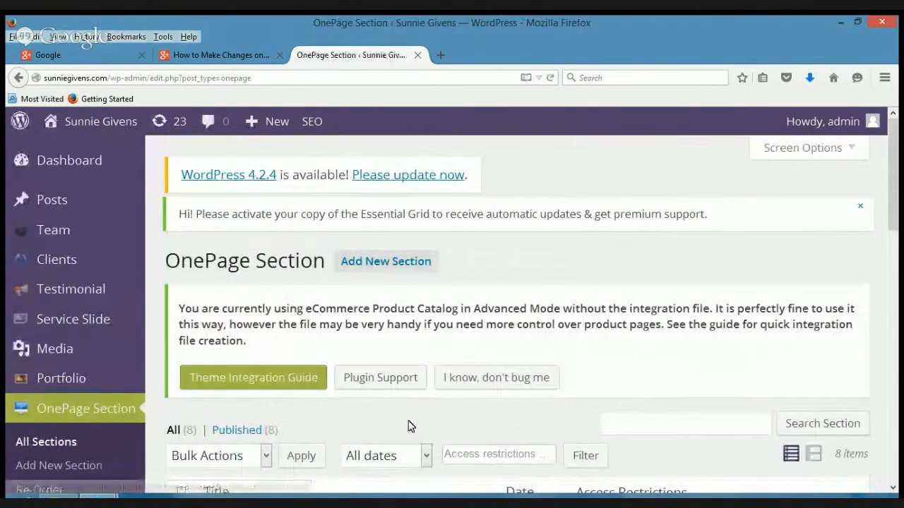
scroll(362, 431, "down", 5)
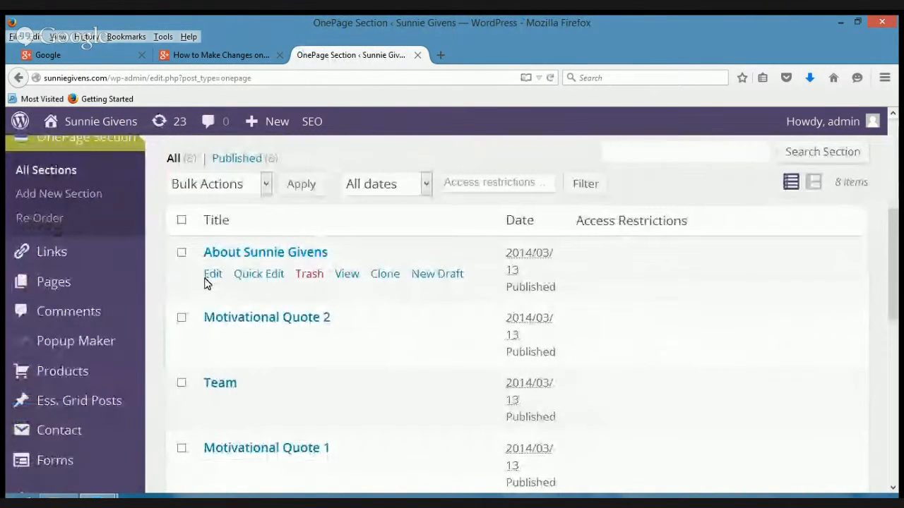
left_click(212, 275)
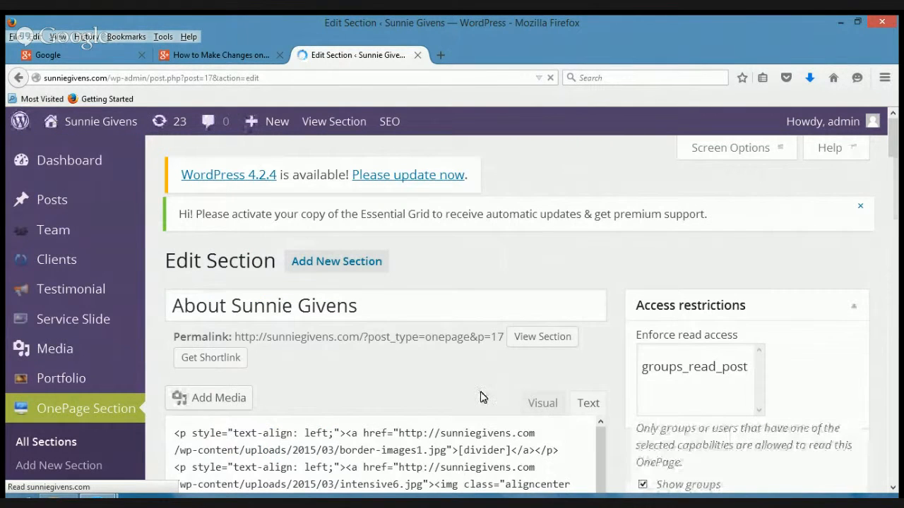
Replace the My Story image URL in the image_box shortcode with the copied media library URL ending in IJM_0384_1200-2.jpg
left_click_drag(893, 137, 895, 171)
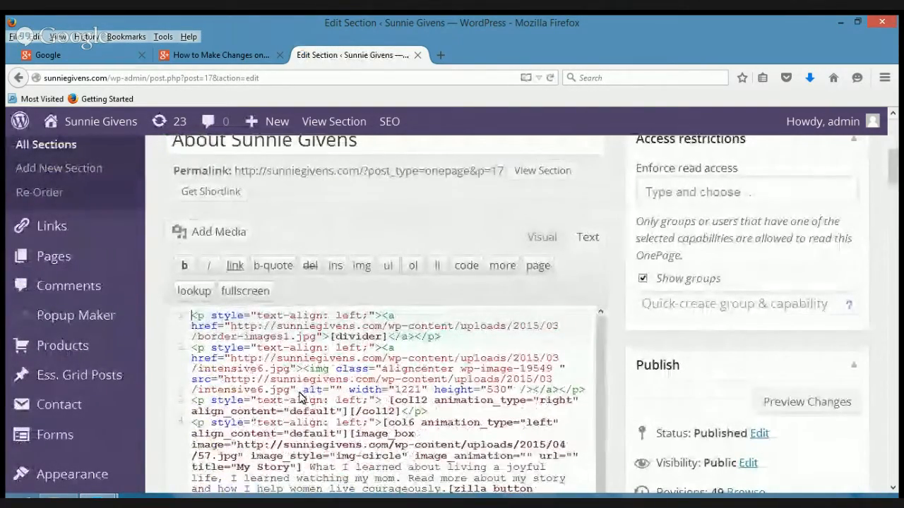
scroll(299, 396, "down", 1)
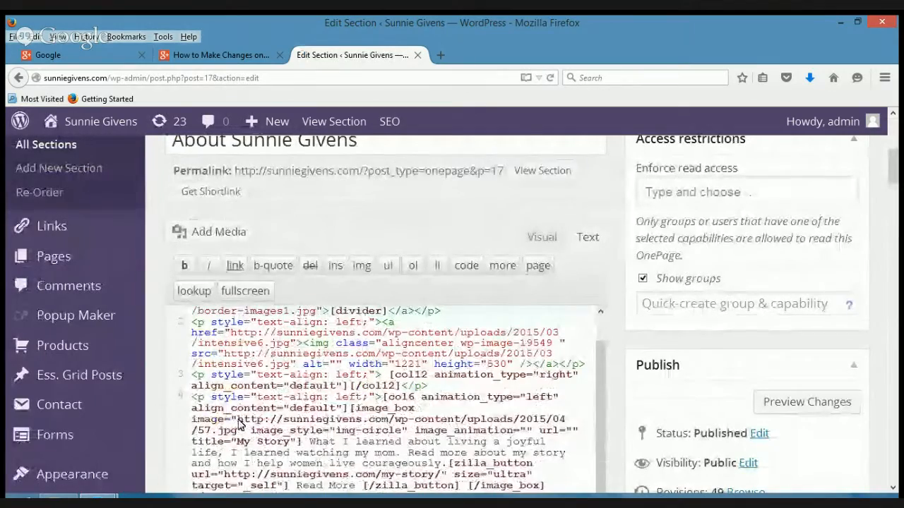
left_click(346, 419)
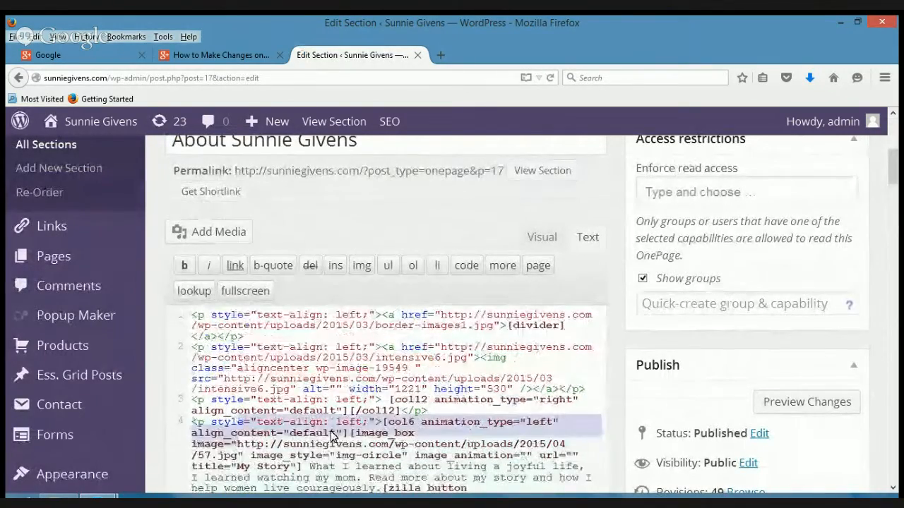
scroll(331, 434, "down", 2)
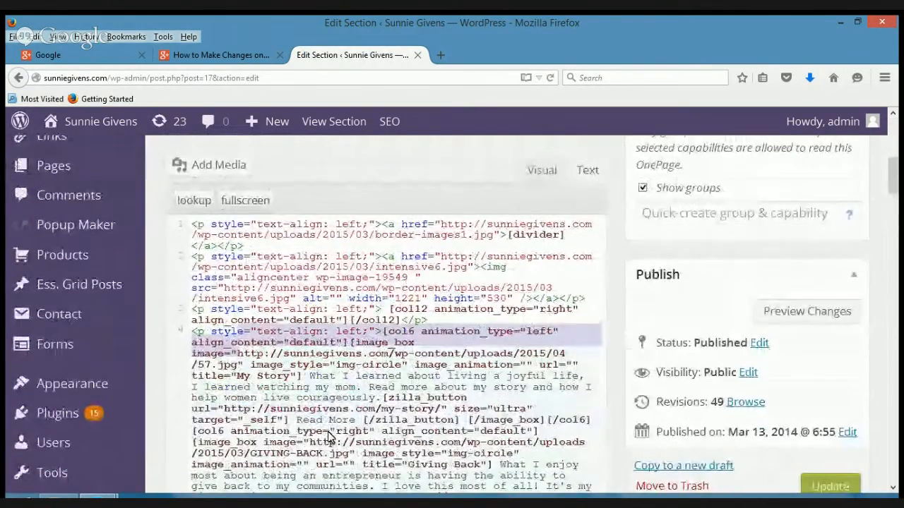
left_click(239, 354)
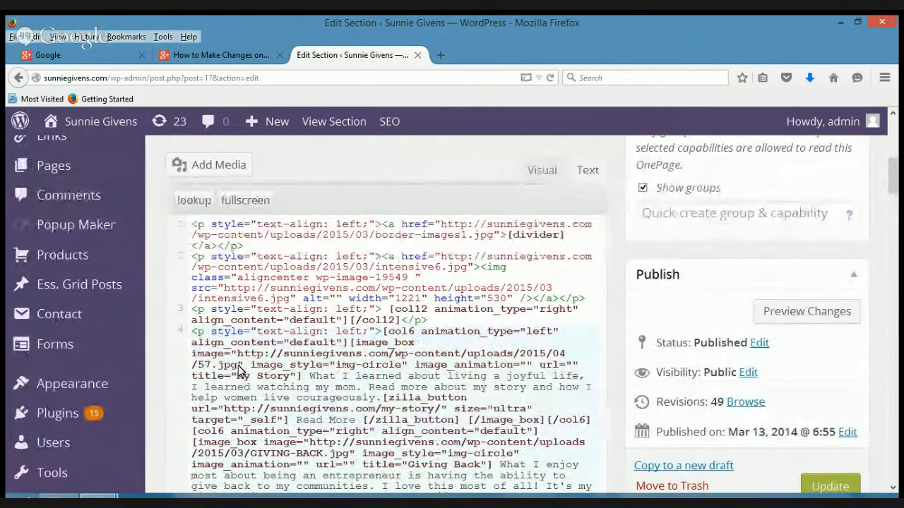
left_click(239, 365, "shift")
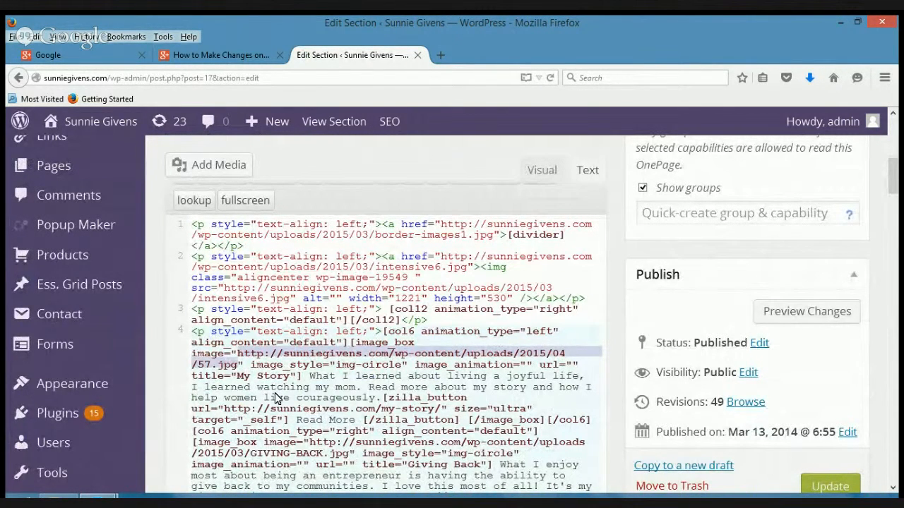
key("ctrl+v")
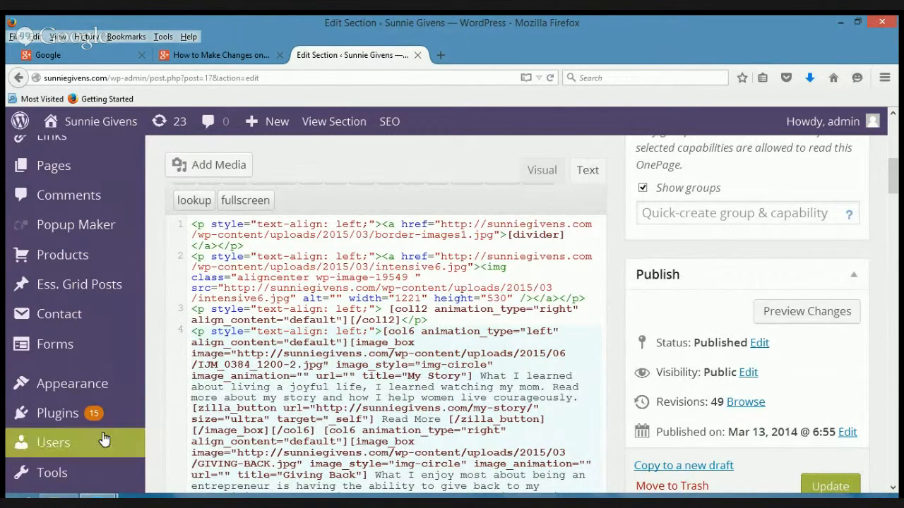
Return to the OnePage sections list, leaving the About section editor without saving its changes
mouse_move(48, 399)
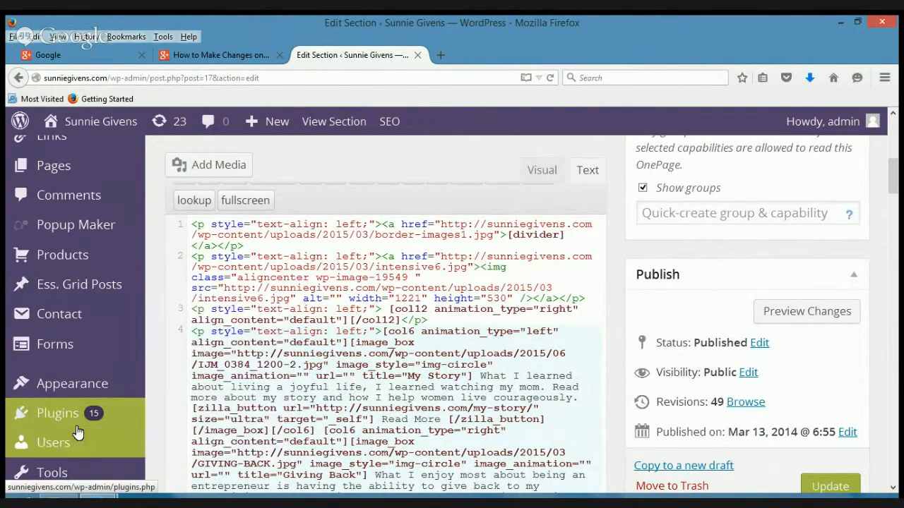
scroll(123, 406, "up", 3)
scroll(123, 406, "up", 1)
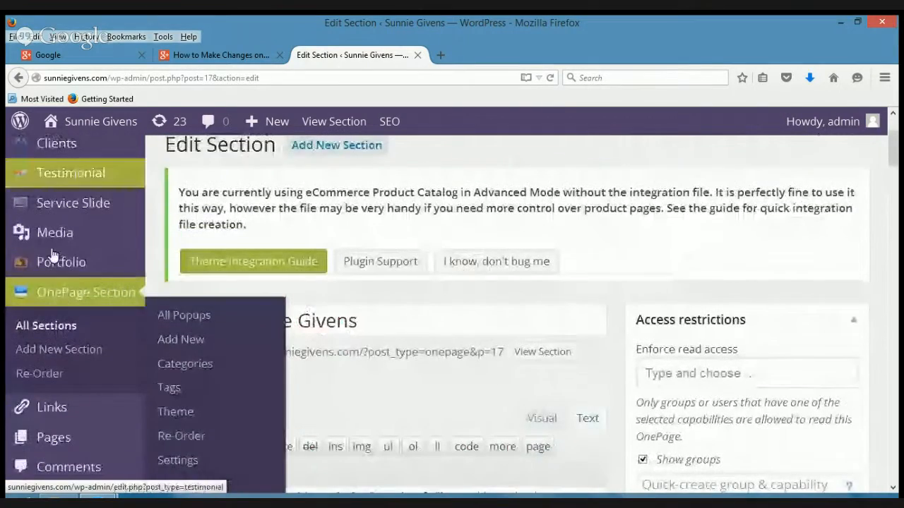
left_click(65, 292)
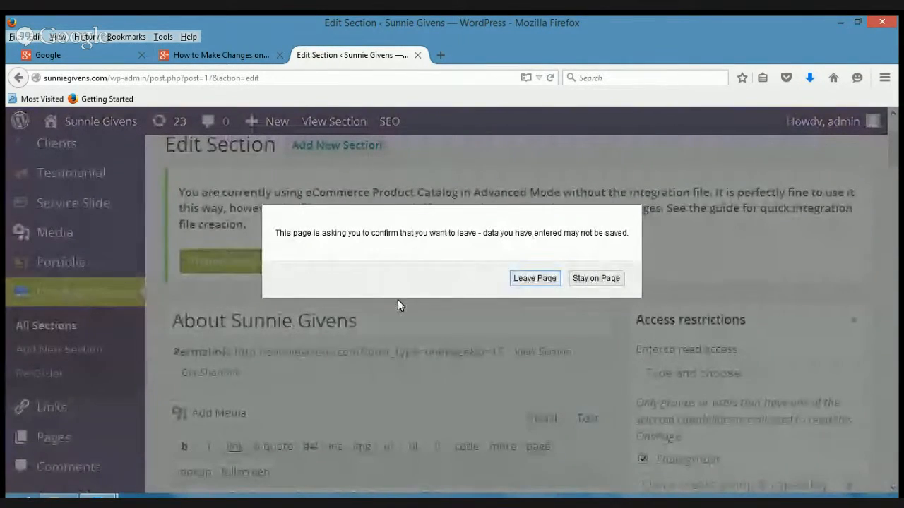
left_click(537, 283)
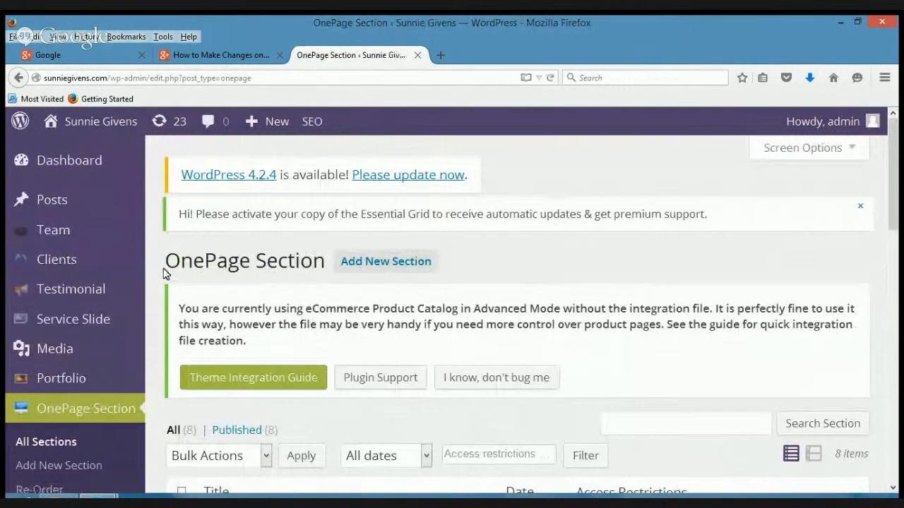
Open the Team members list and open the first untitled member for editing
left_click(51, 234)
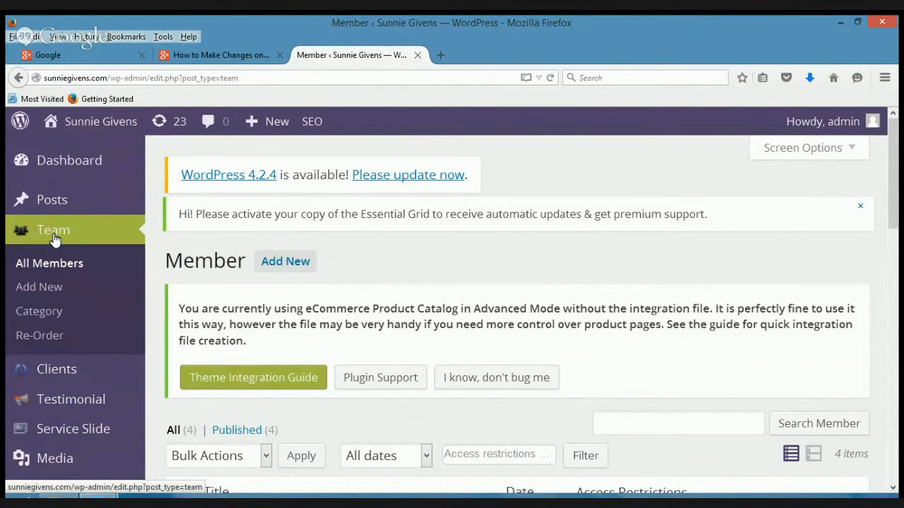
scroll(512, 308, "down", 4)
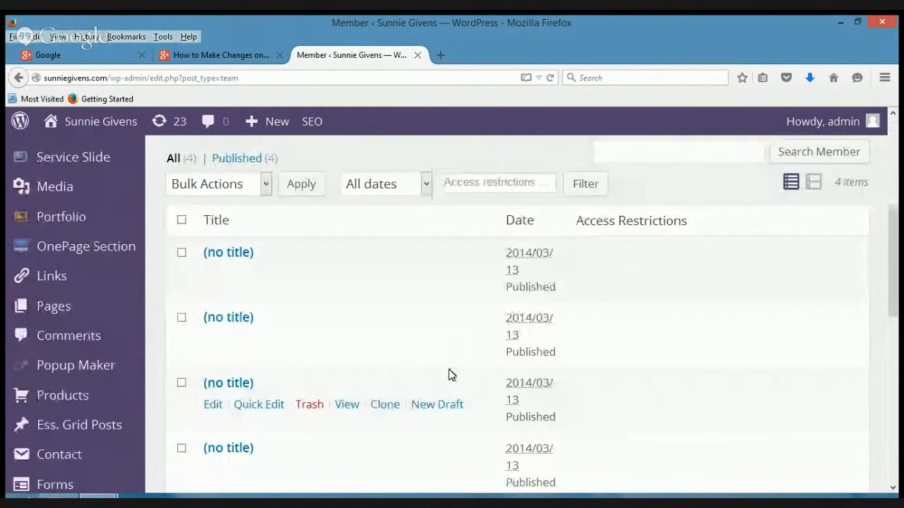
scroll(448, 373, "up", 3)
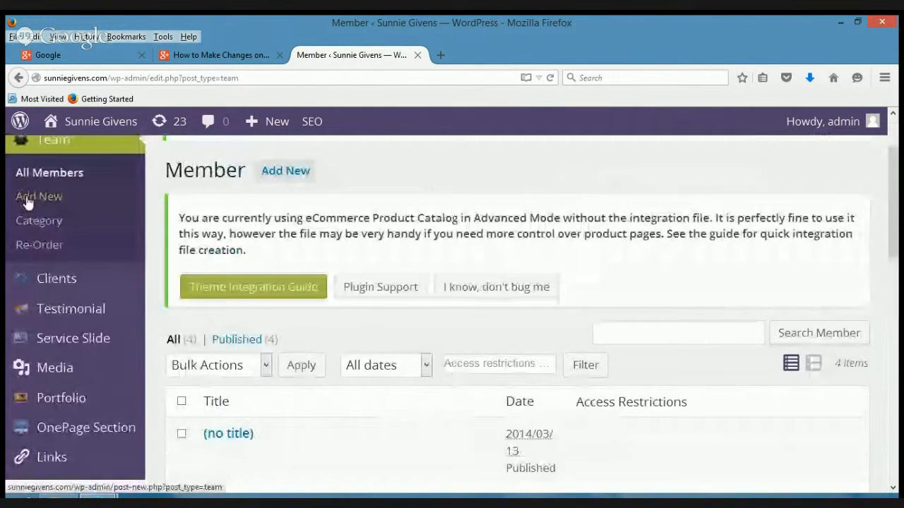
scroll(272, 446, "down", 3)
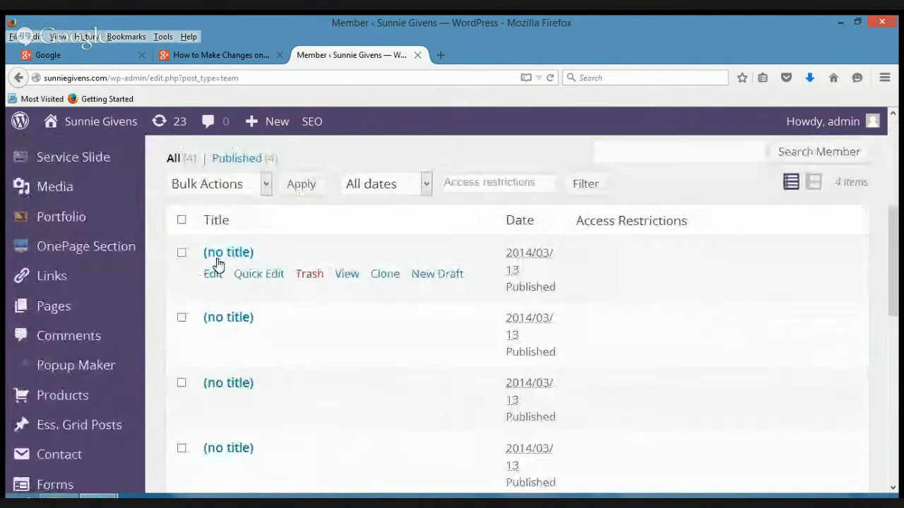
left_click(214, 274)
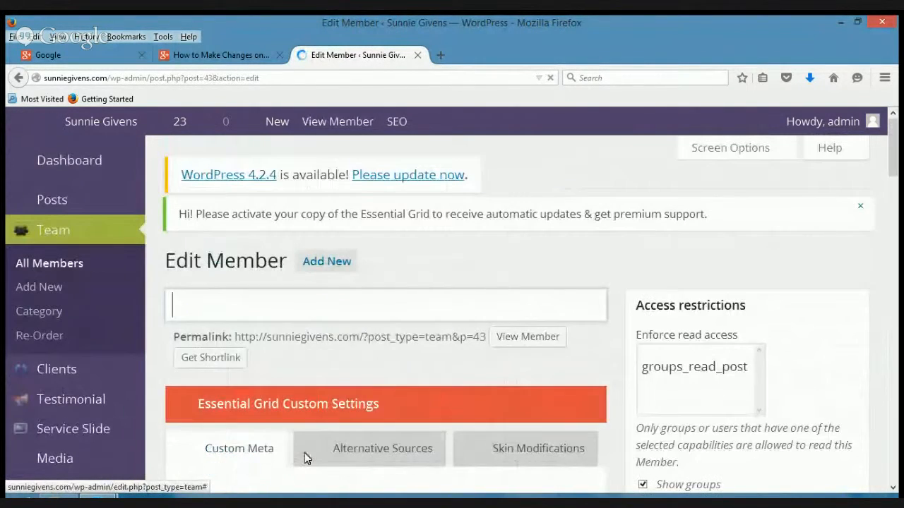
View the member's featured image in the Set Featured Image media library, then close it without changing the picture
scroll(374, 373, "down", 15)
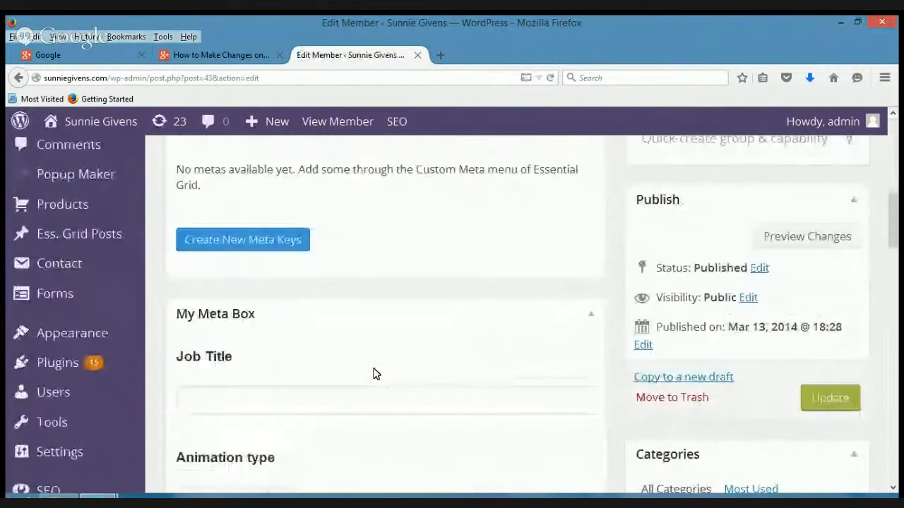
scroll(377, 367, "down", 3)
scroll(391, 373, "up", 3)
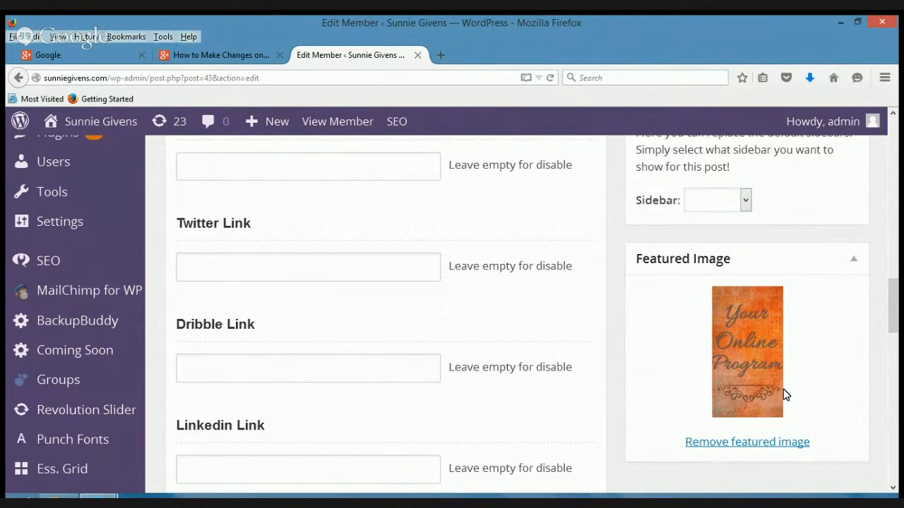
left_click(745, 358)
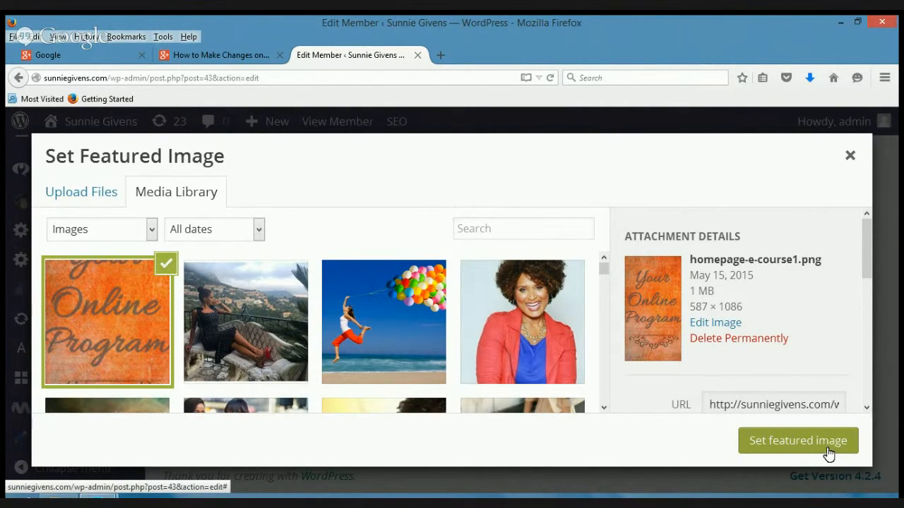
left_click(849, 158)
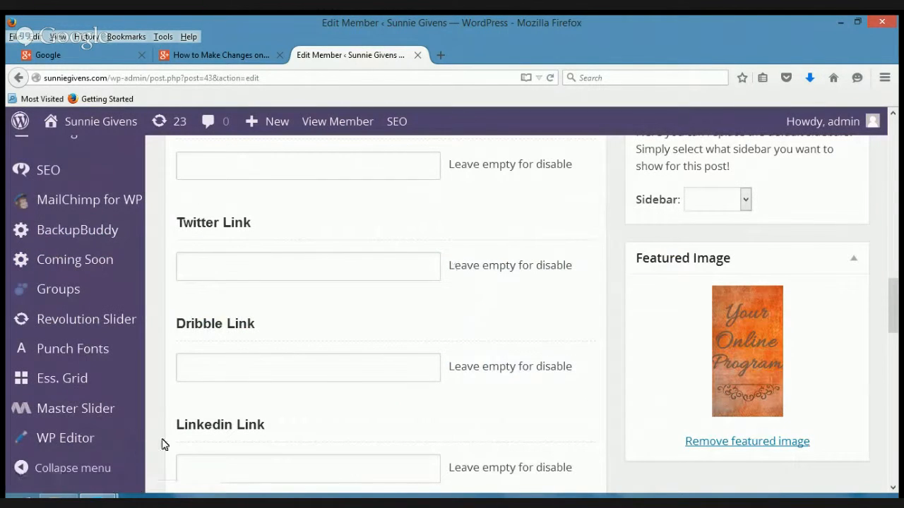
Look over the member's social link fields and featured image, and return to the list of all team members
scroll(628, 385, "down", 6)
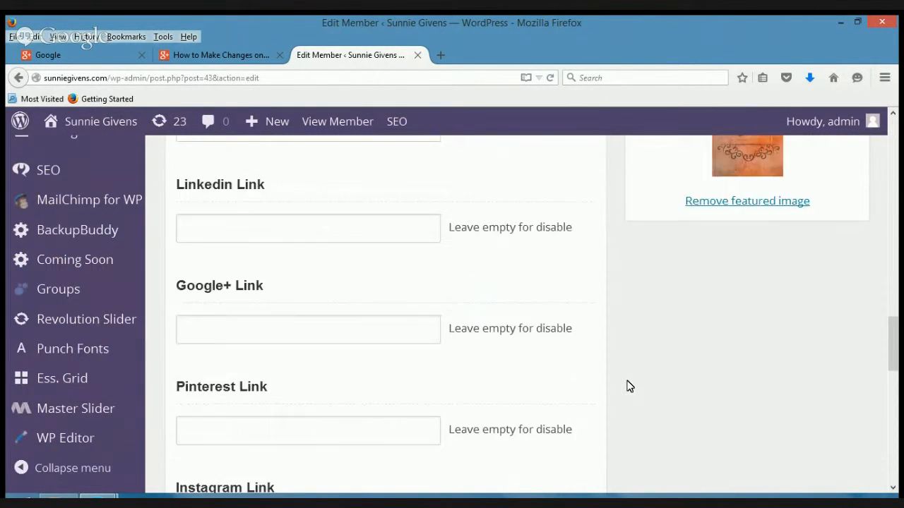
scroll(629, 388, "up", 4)
scroll(787, 304, "up", 3)
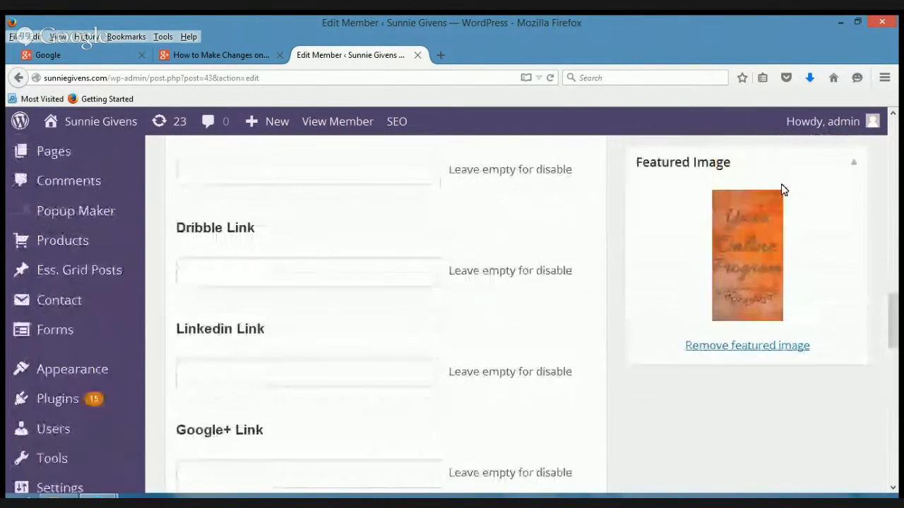
scroll(545, 410, "up", 2)
scroll(542, 408, "up", 10)
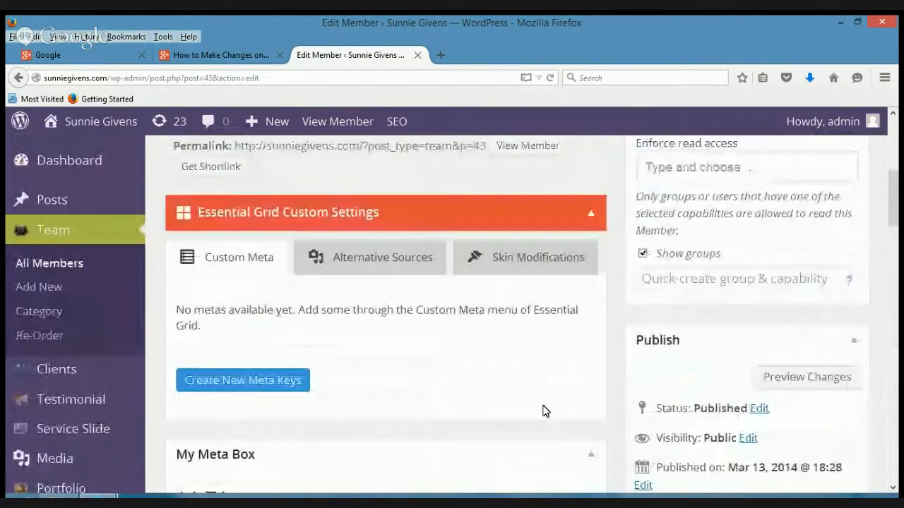
left_click(39, 267)
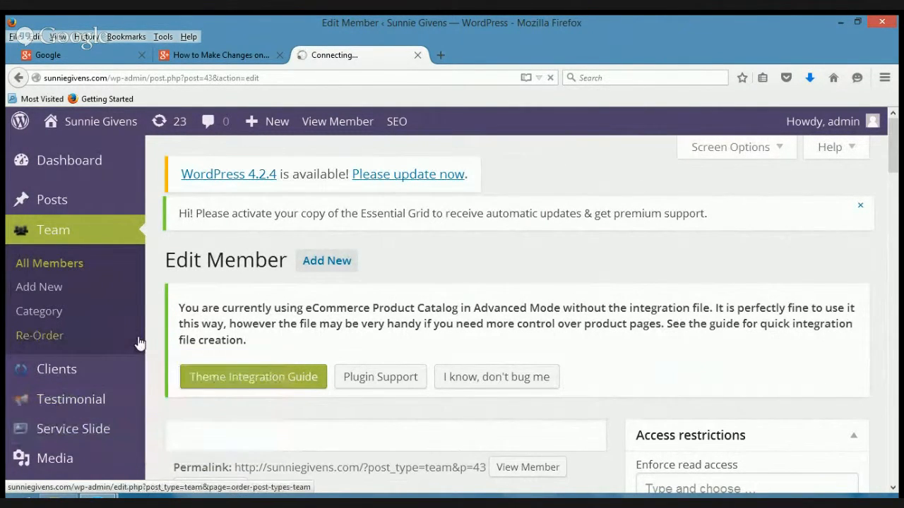
scroll(137, 346, "down", 3)
left_click(121, 426)
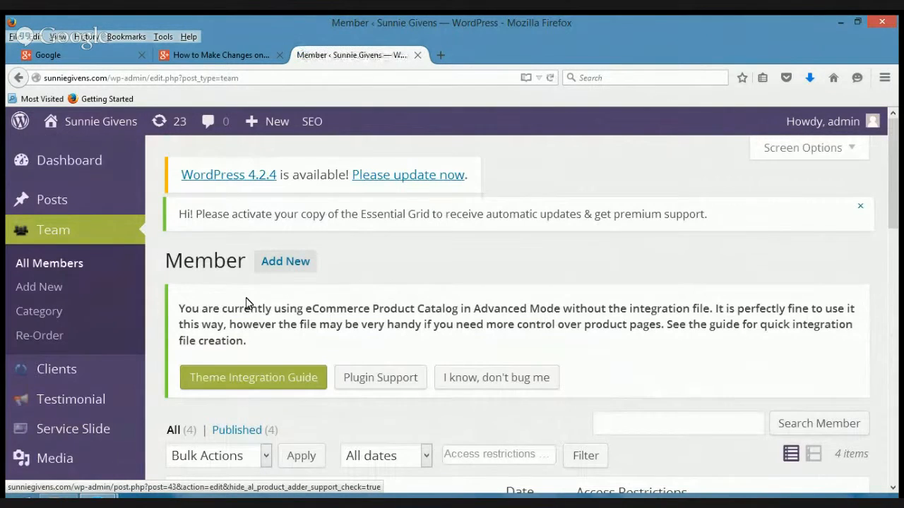
Open an empty browser tab, switch back to the WordPress admin tab, and open the Service Slide list
left_click(438, 57)
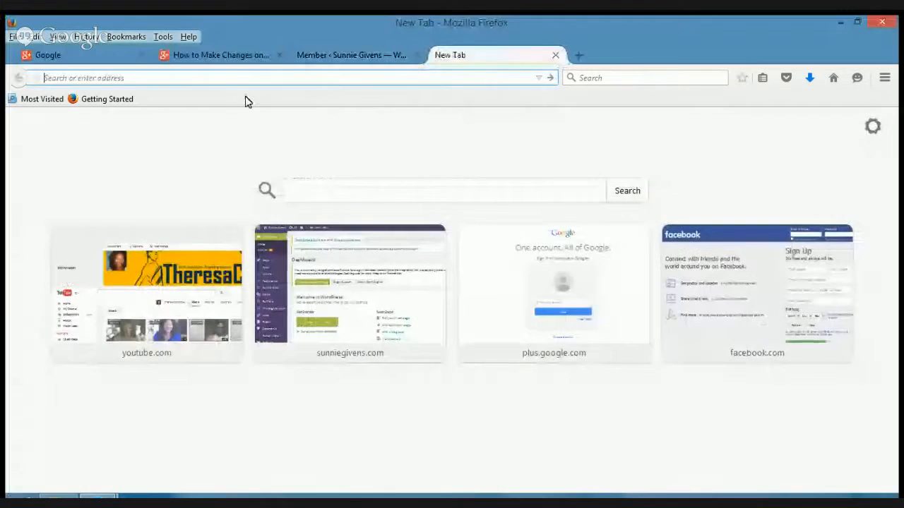
left_click(365, 56)
mouse_move(73, 438)
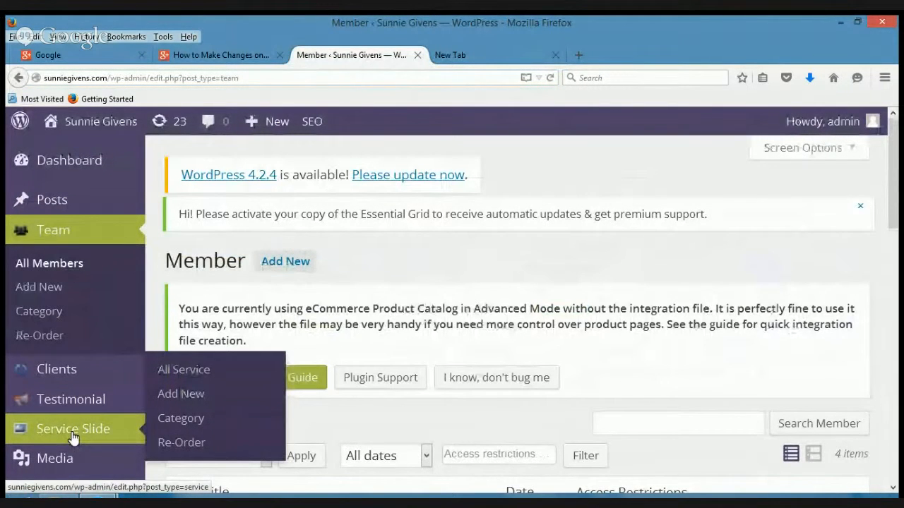
left_click(73, 438)
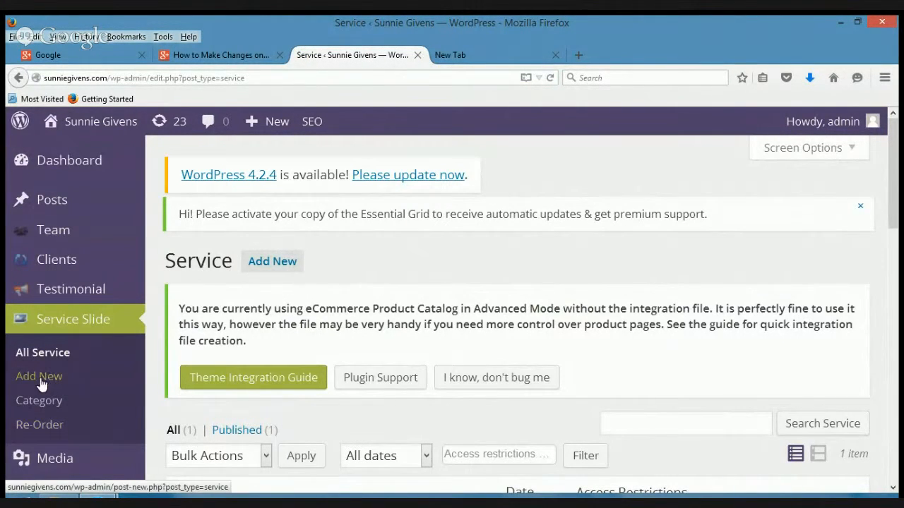
Open the "A Happier You" service for editing and examine its description in My Meta Box
mouse_move(127, 457)
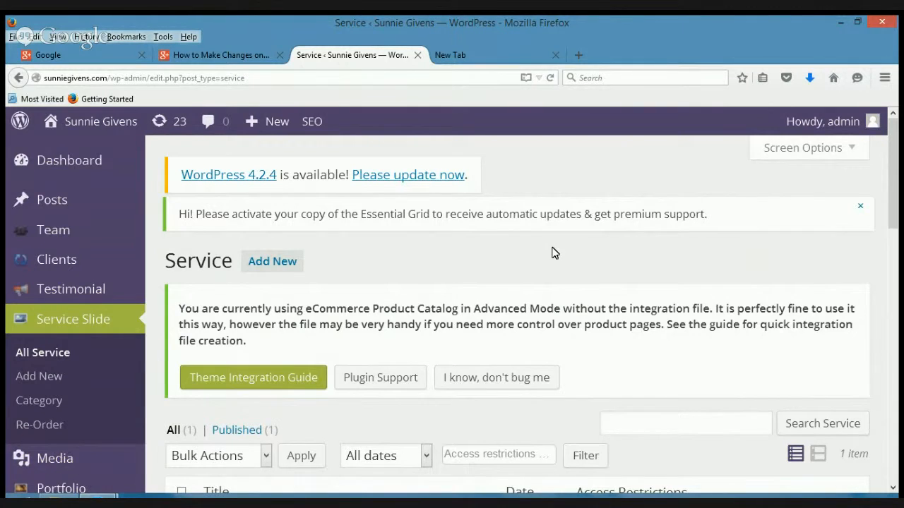
scroll(554, 252, "down", 5)
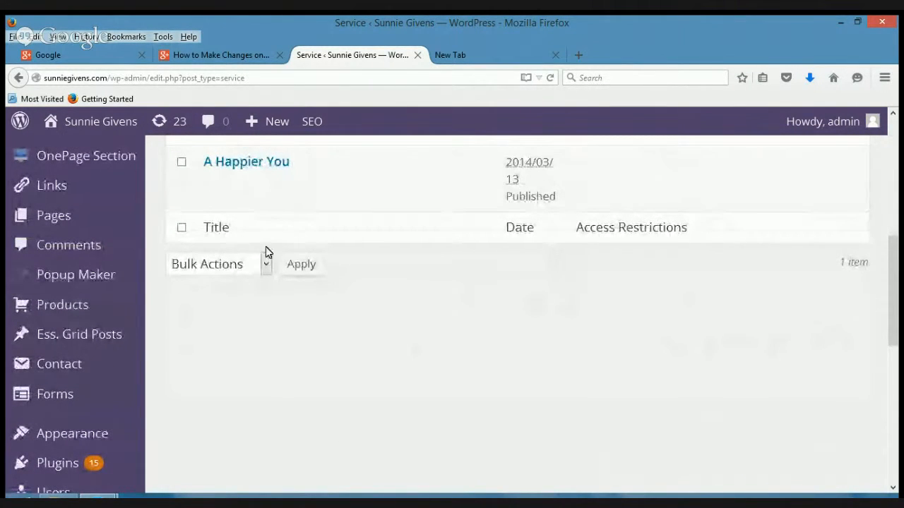
scroll(304, 252, "up", 3)
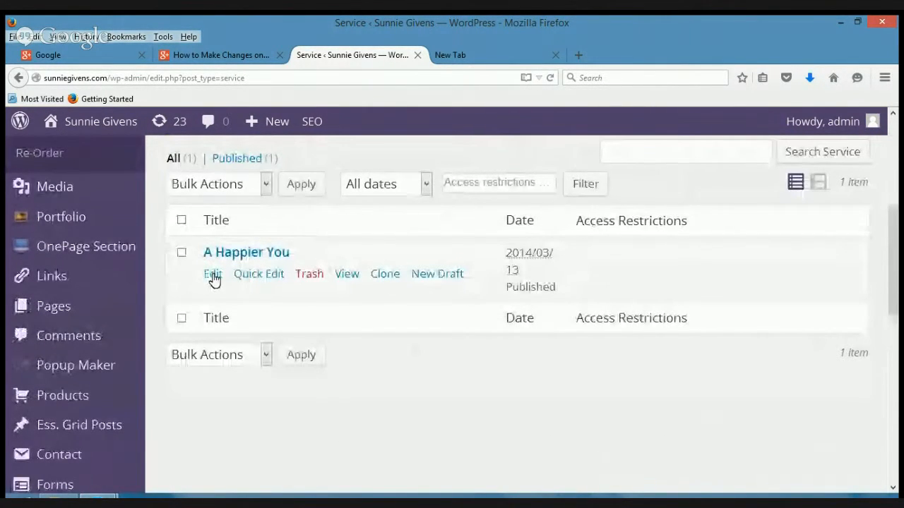
left_click(214, 275)
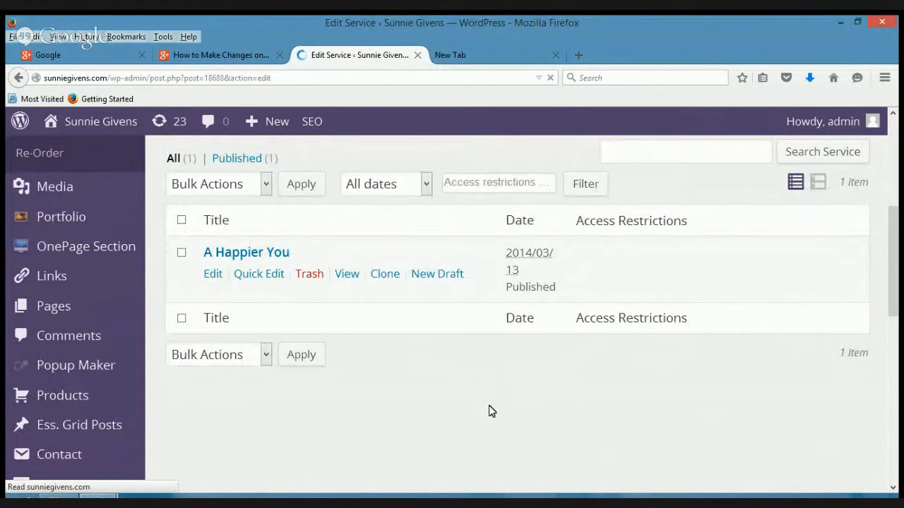
scroll(492, 410, "down", 5)
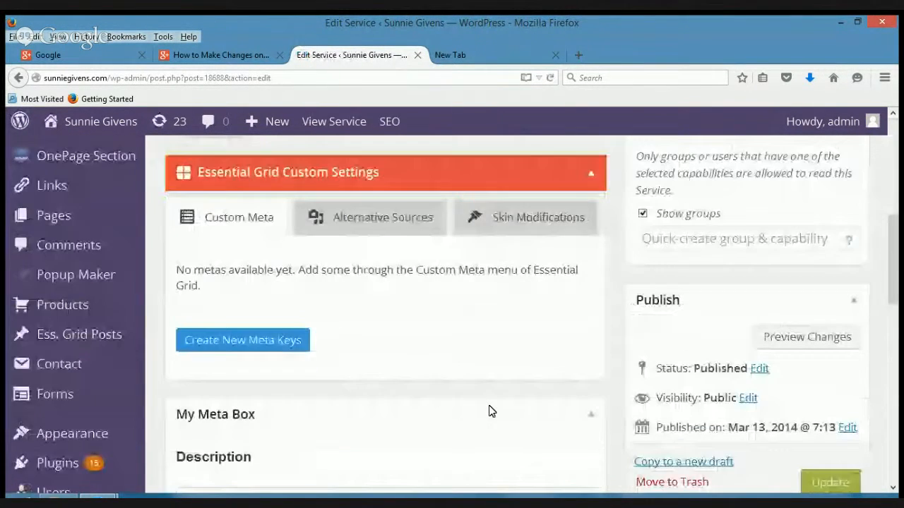
scroll(487, 409, "down", 7)
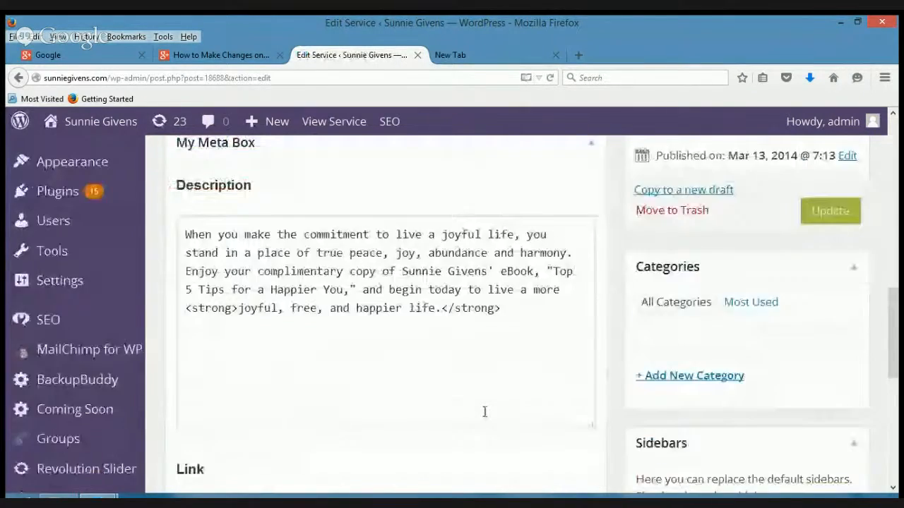
scroll(485, 409, "up", 3)
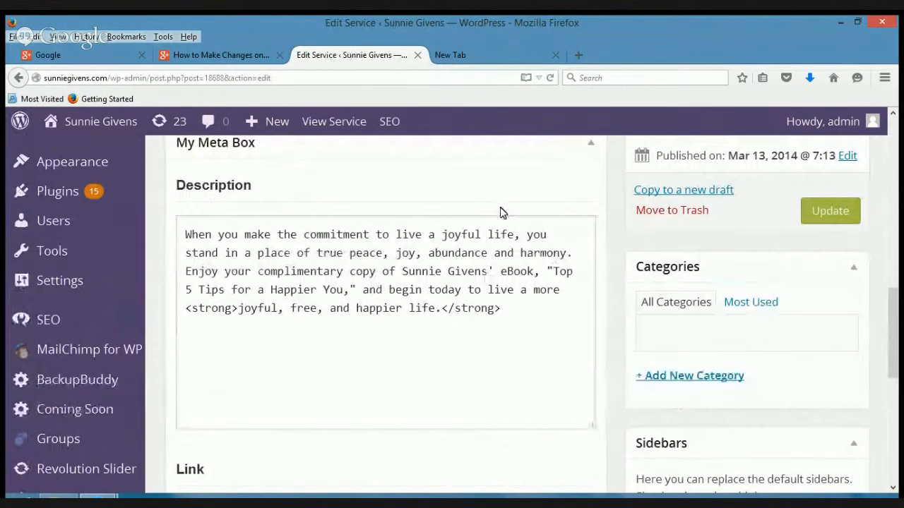
Examine the service's Link and Text Link fields, its Revolution Slider options and its featured image
scroll(449, 370, "down", 5)
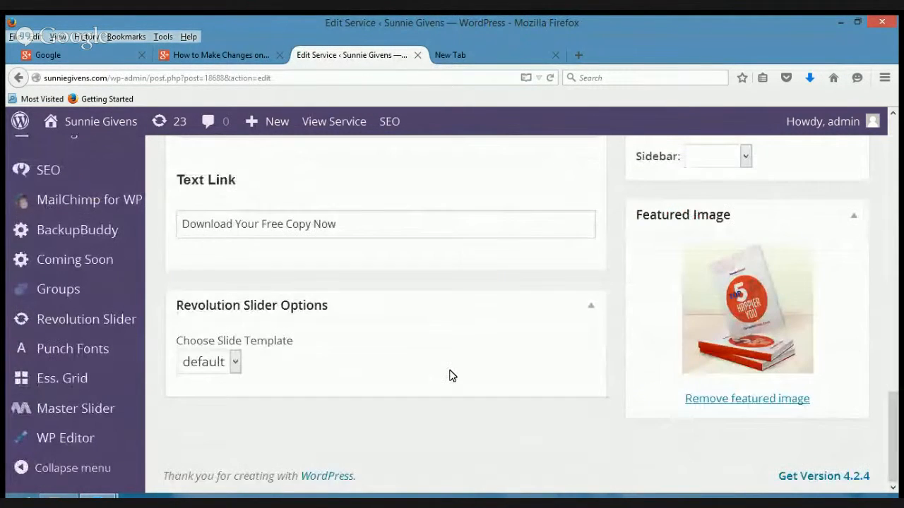
scroll(450, 375, "up", 2)
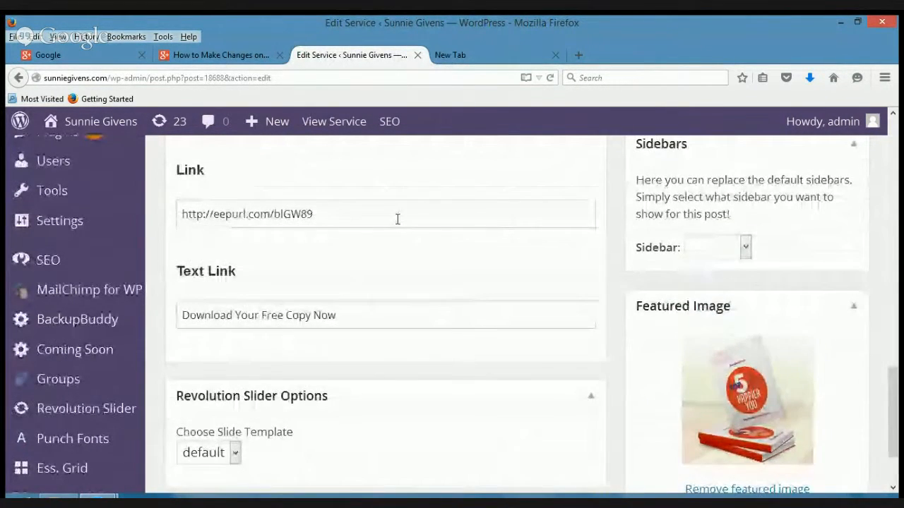
scroll(382, 243, "up", 3)
scroll(368, 264, "up", 1)
scroll(368, 268, "down", 2)
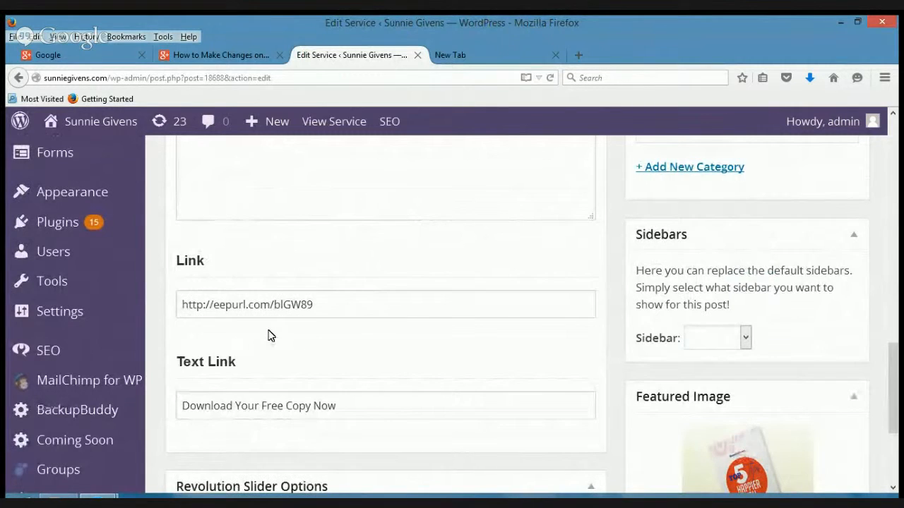
scroll(361, 384, "down", 3)
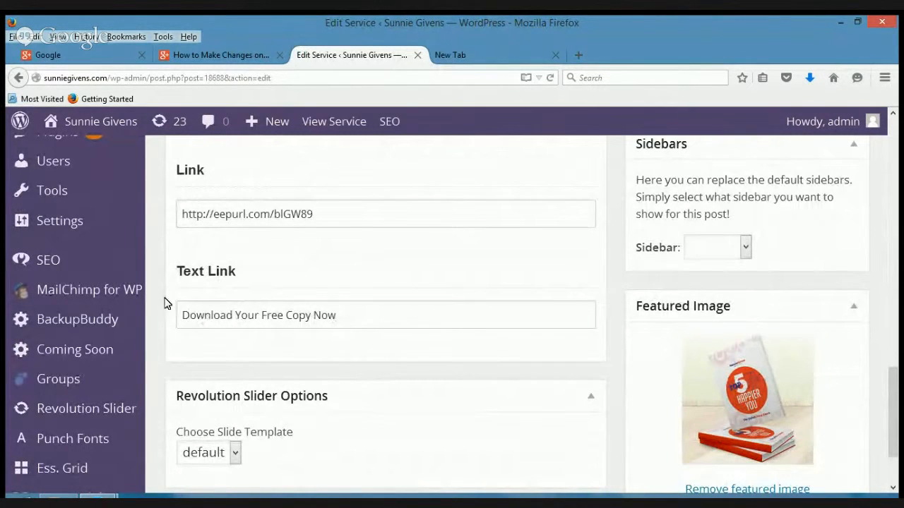
scroll(398, 337, "down", 3)
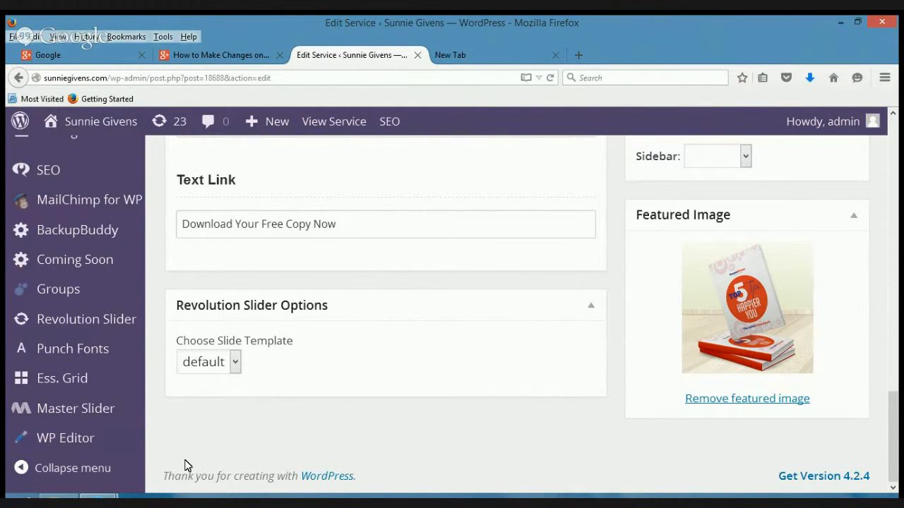
scroll(154, 442, "up", 4)
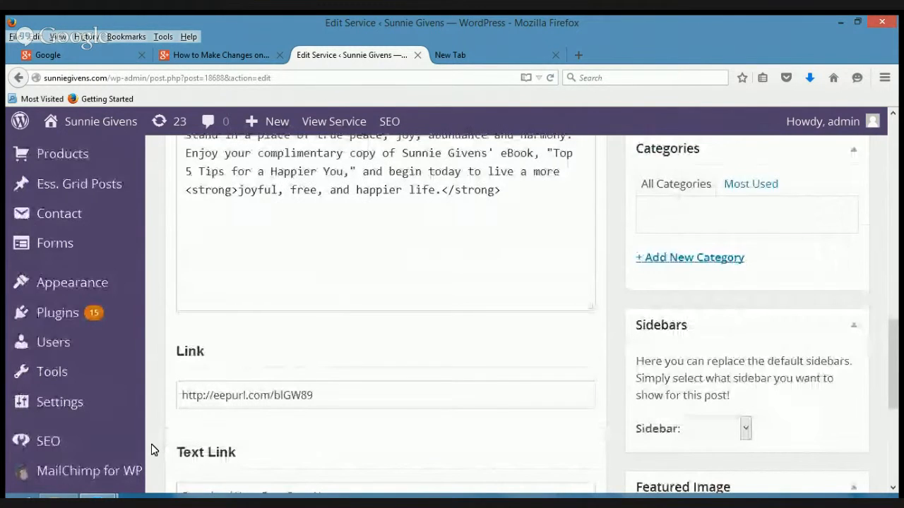
Open the site's menu editor showing the Main Menu and reduce the browser page zoom one level
mouse_move(140, 449)
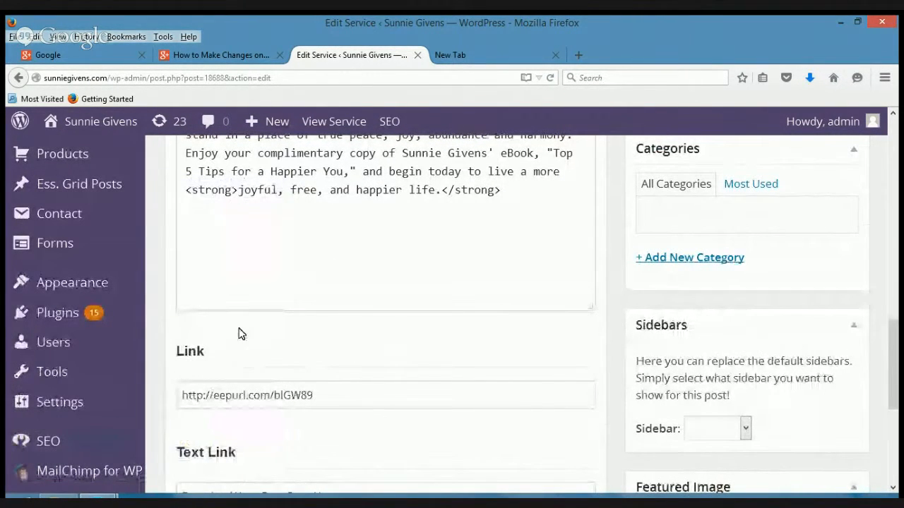
mouse_move(81, 287)
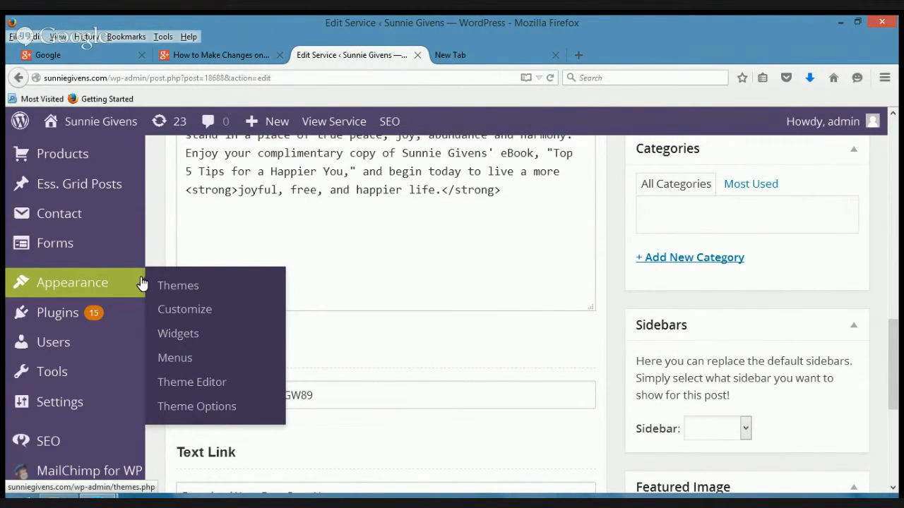
left_click(175, 358)
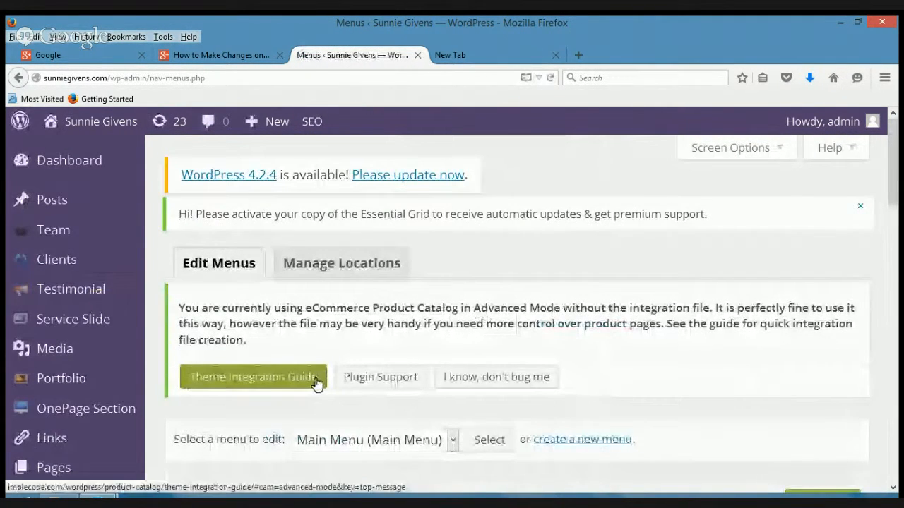
scroll(317, 383, "down", 5)
scroll(311, 391, "down", 2)
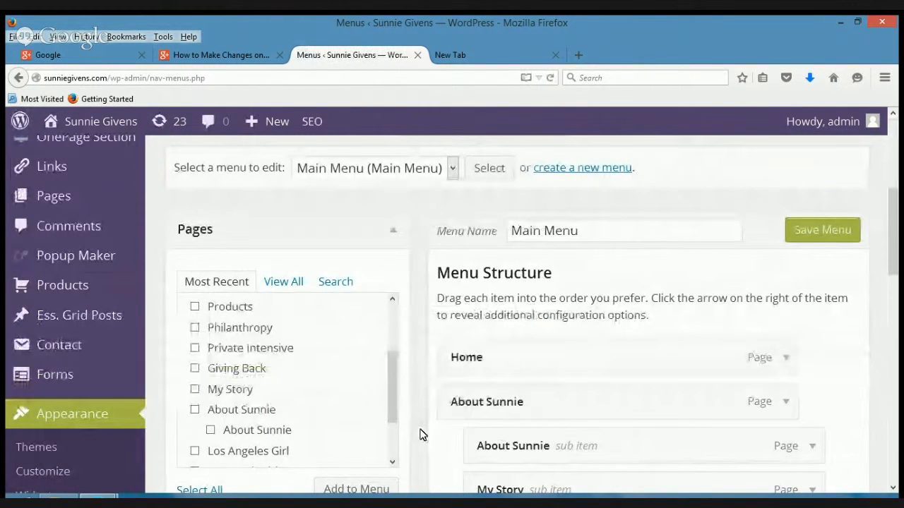
key("ctrl+minus")
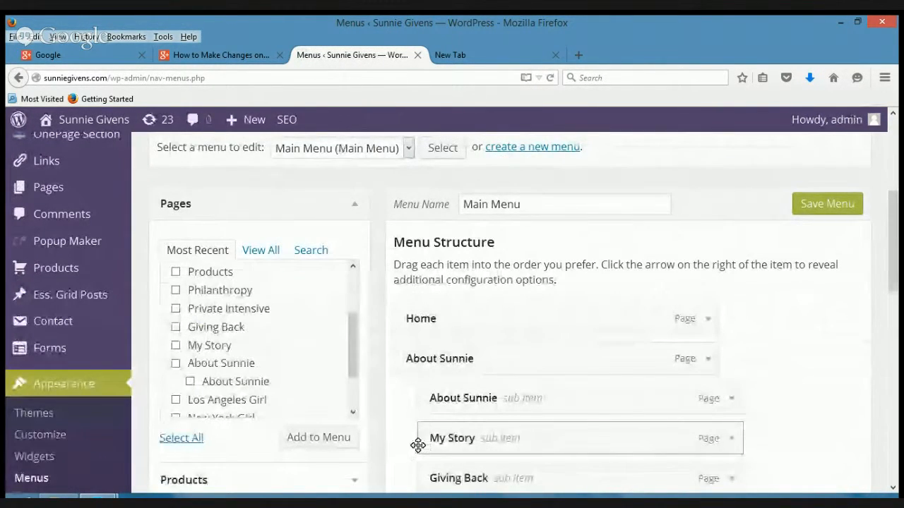
Examine the list of most recent pages and the order and sub items in the Main Menu structure
left_click_drag(351, 330, 353, 272)
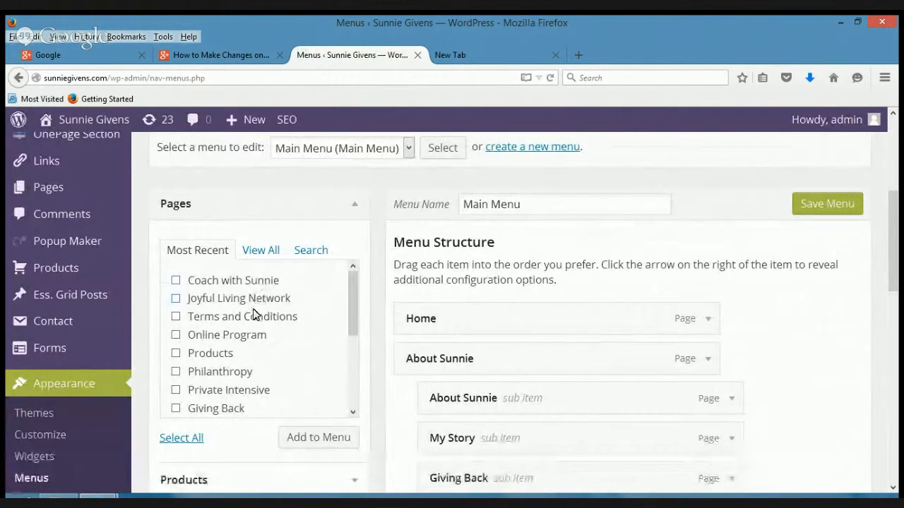
scroll(255, 321, "down", 4)
scroll(247, 339, "down", 3)
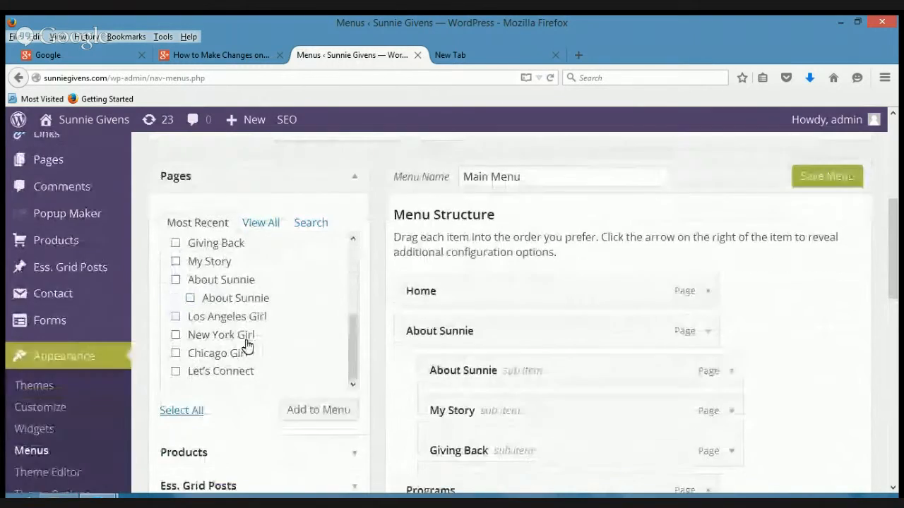
scroll(247, 346, "up", 6)
scroll(251, 355, "down", 3)
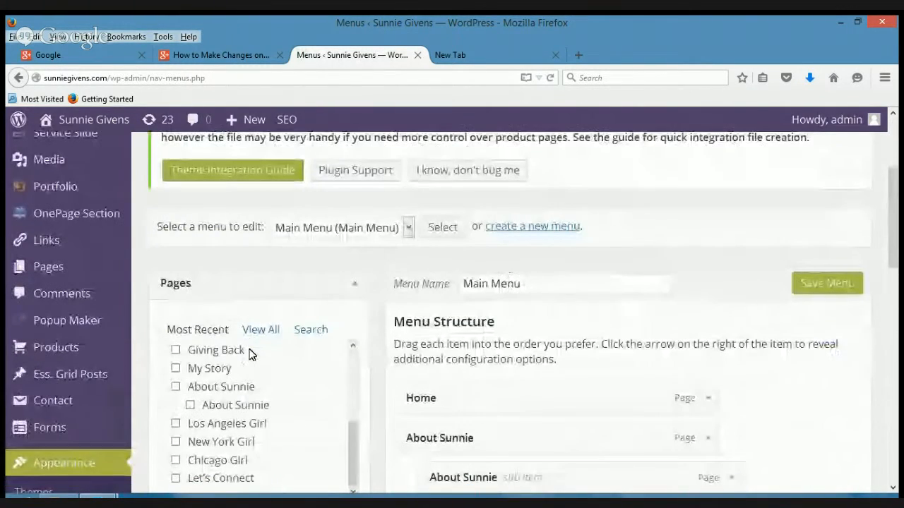
scroll(351, 456, "up", 5)
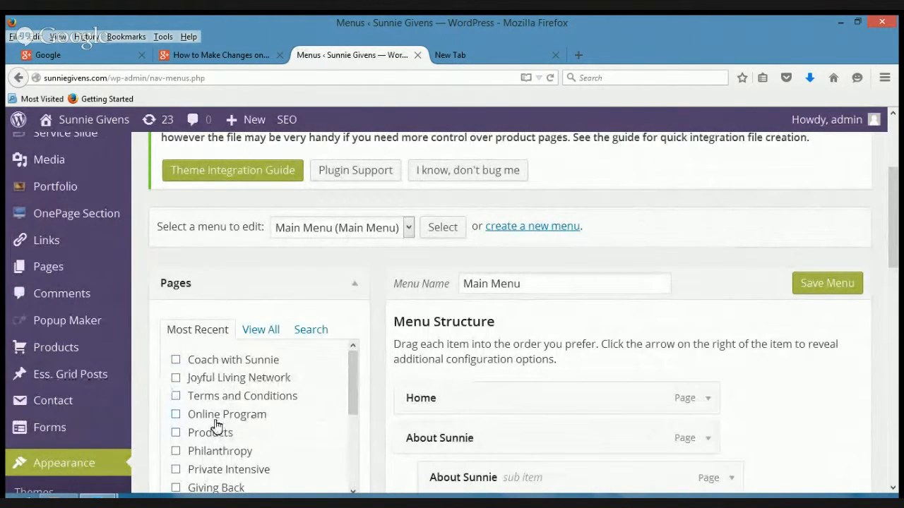
scroll(332, 441, "down", 1)
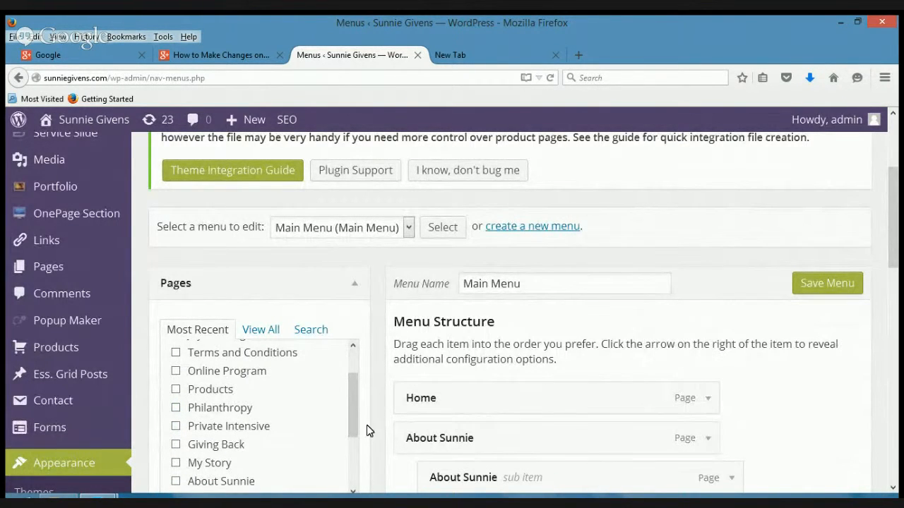
scroll(350, 425, "up", 1)
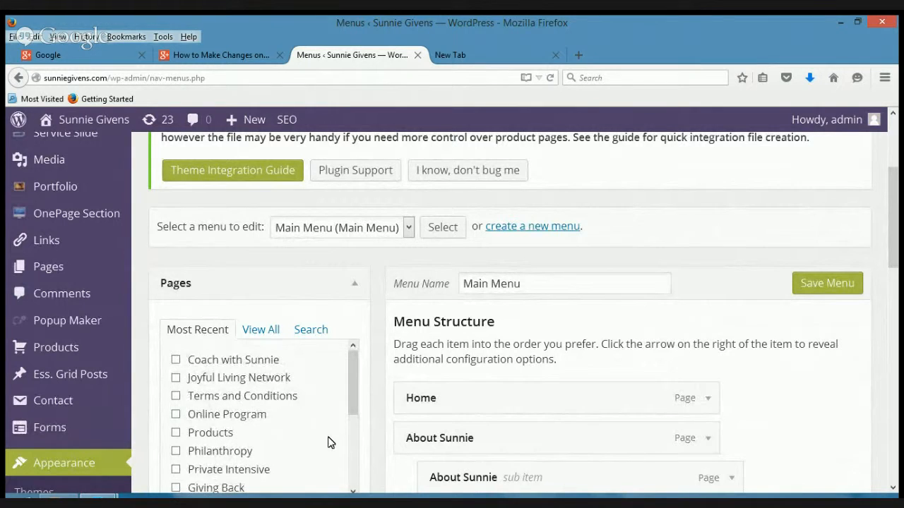
scroll(898, 262, "down", 1)
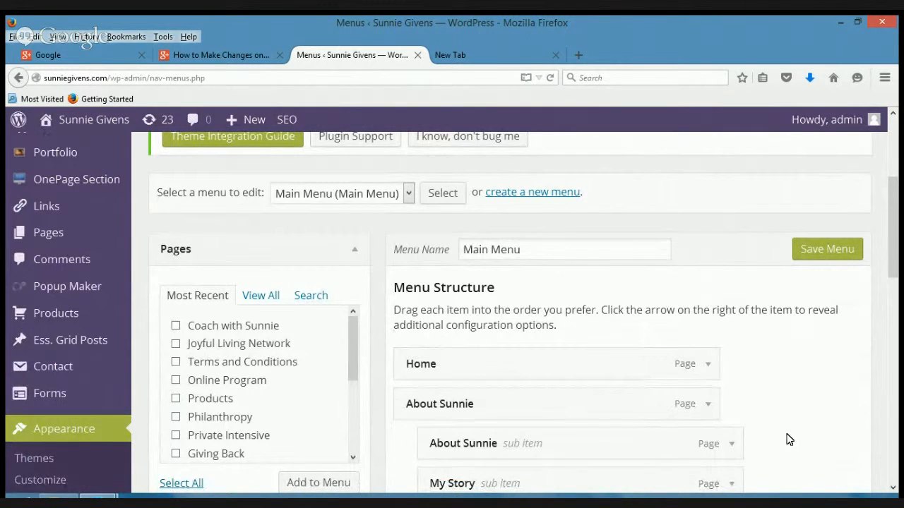
left_click_drag(353, 377, 357, 450)
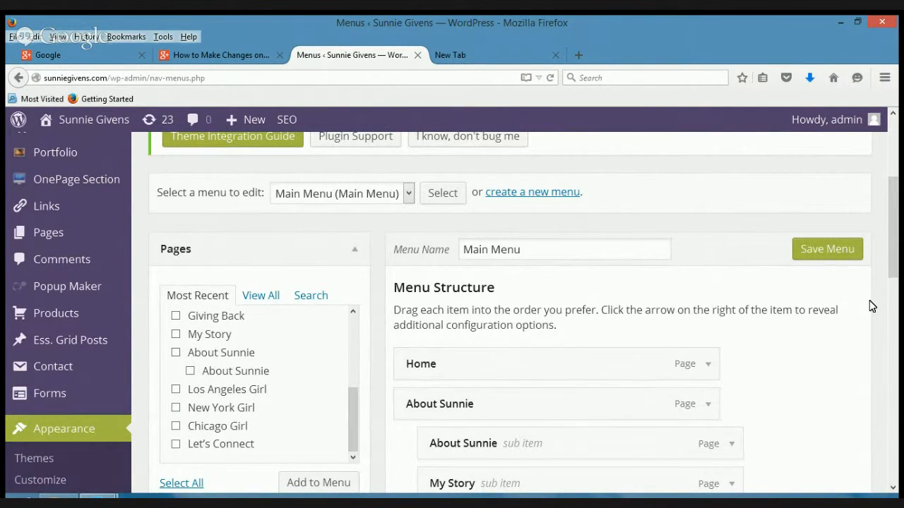
left_click_drag(895, 276, 896, 332)
scroll(533, 332, "down", 5)
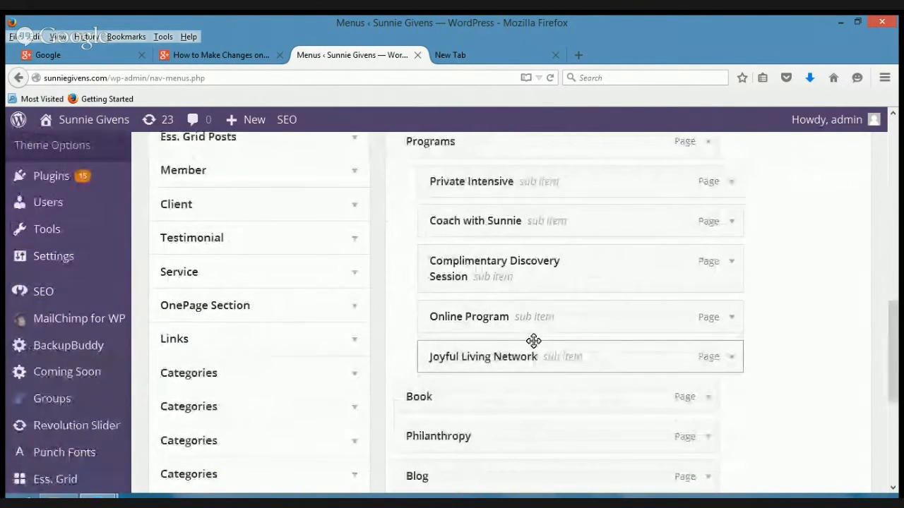
scroll(640, 358, "up", 6)
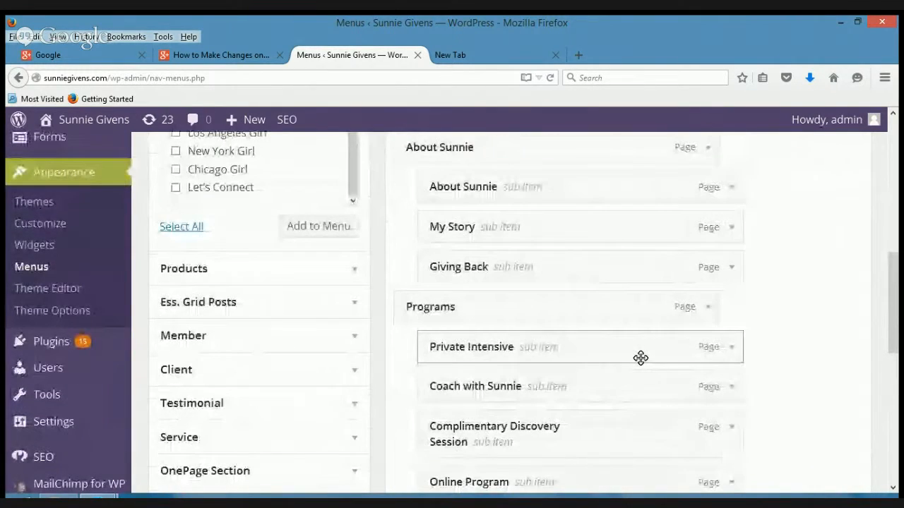
scroll(640, 358, "up", 1)
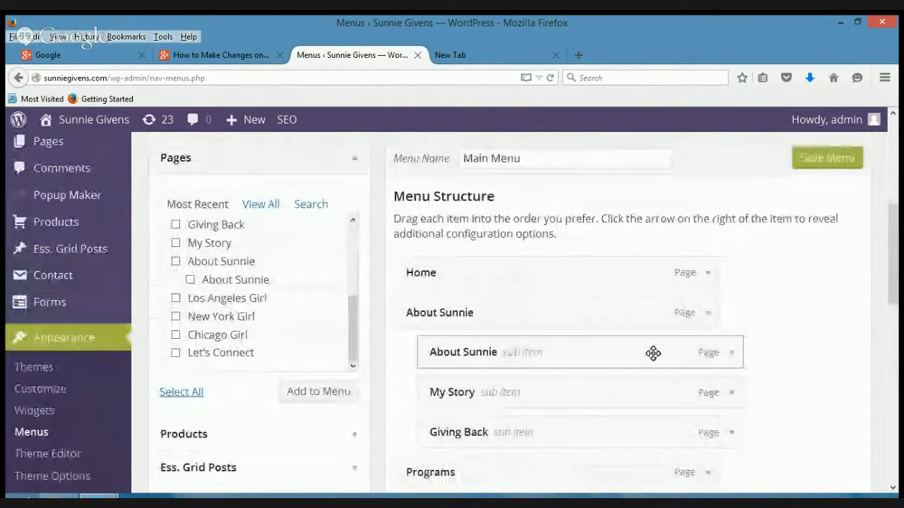
Add the Los Angeles Girl page to the Main Menu and place it between Philanthropy and Blog
left_click(175, 298)
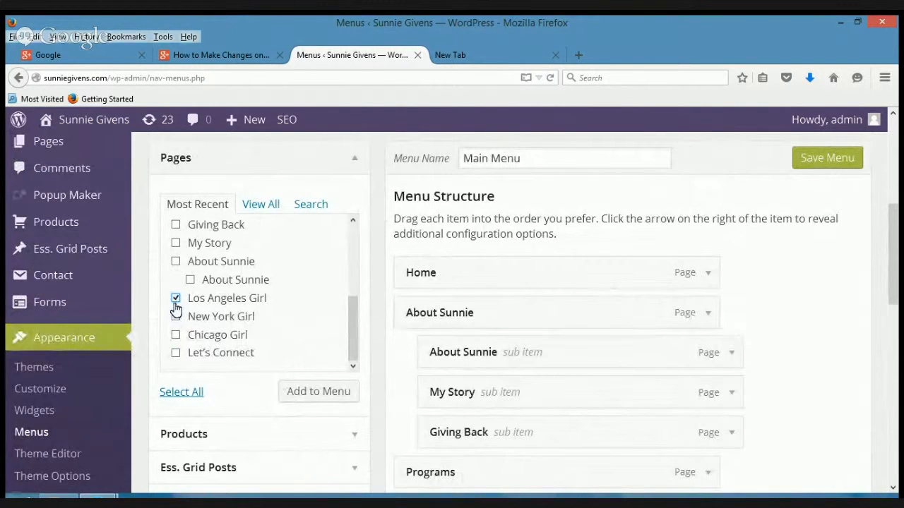
left_click(303, 394)
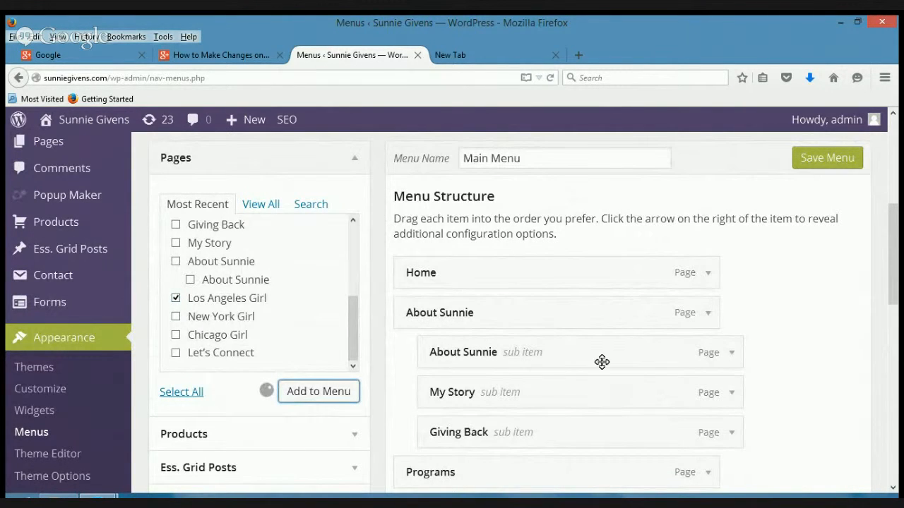
left_click_drag(893, 286, 898, 424)
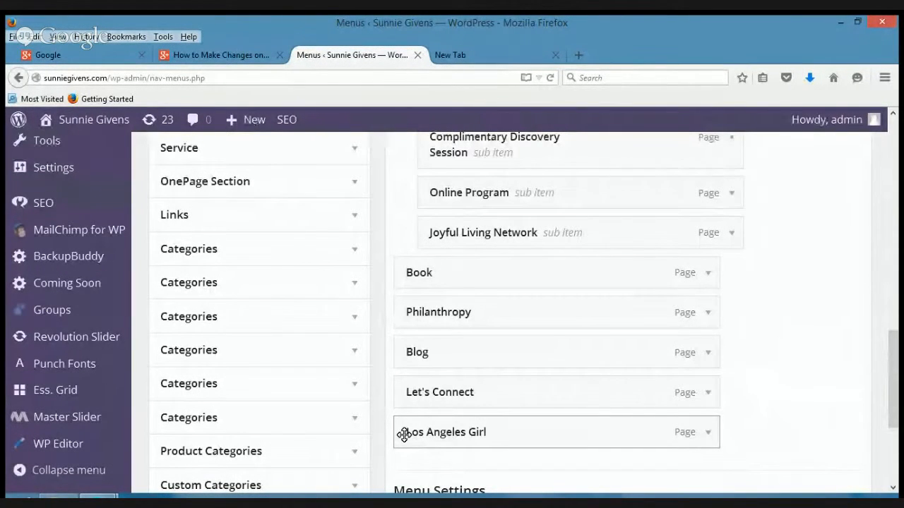
left_click_drag(405, 428, 403, 359)
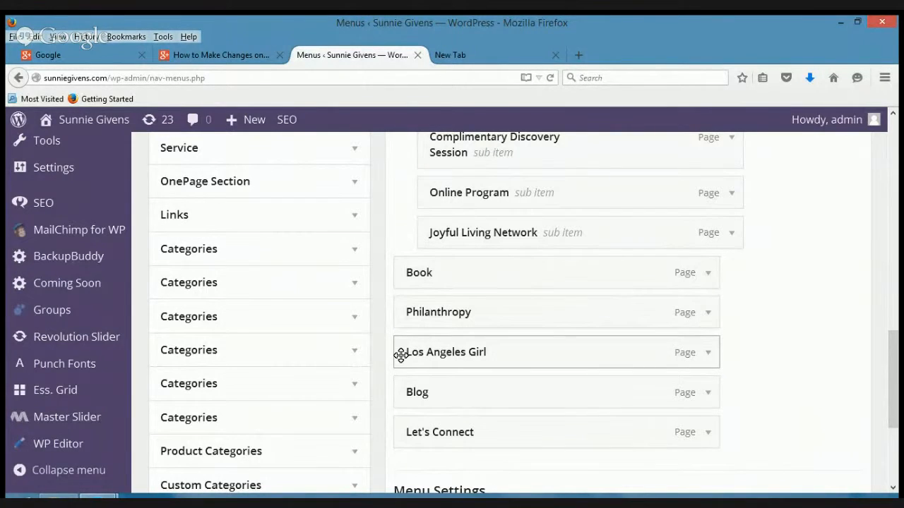
Nest Los Angeles Girl as a sub item of Philanthropy, return it to the top level, and look over the Menu Settings
left_click_drag(417, 358, 442, 385)
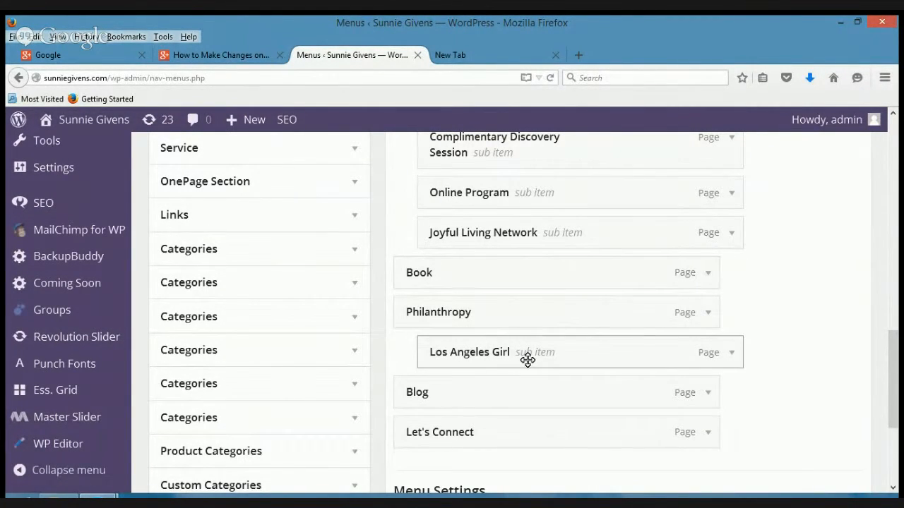
left_click_drag(426, 354, 403, 354)
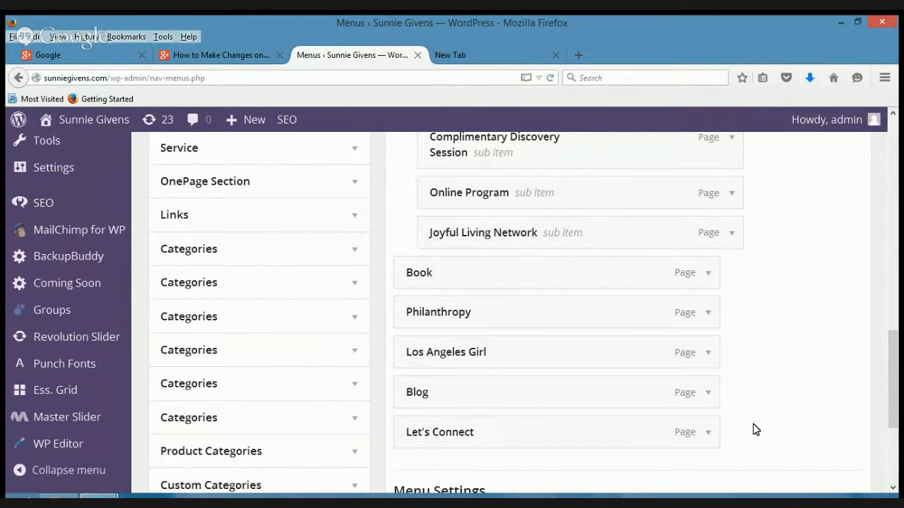
scroll(767, 374, "down", 3)
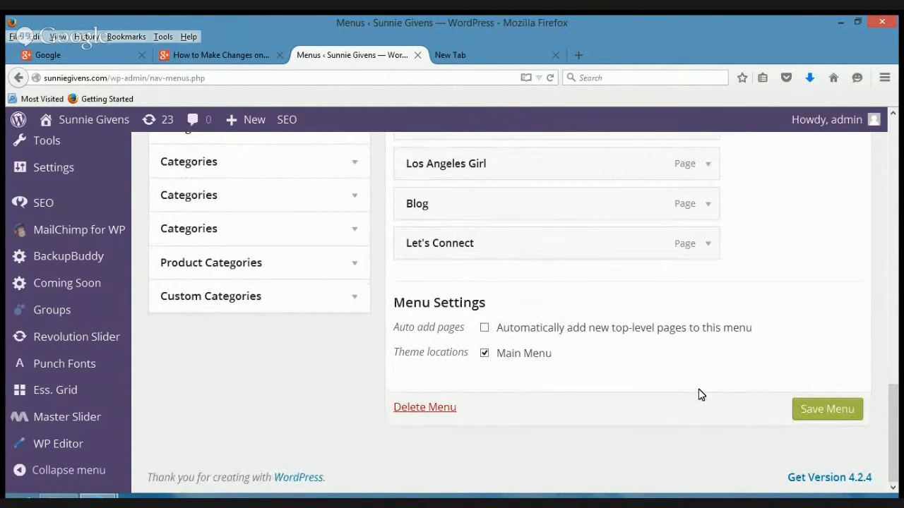
scroll(700, 394, "up", 3)
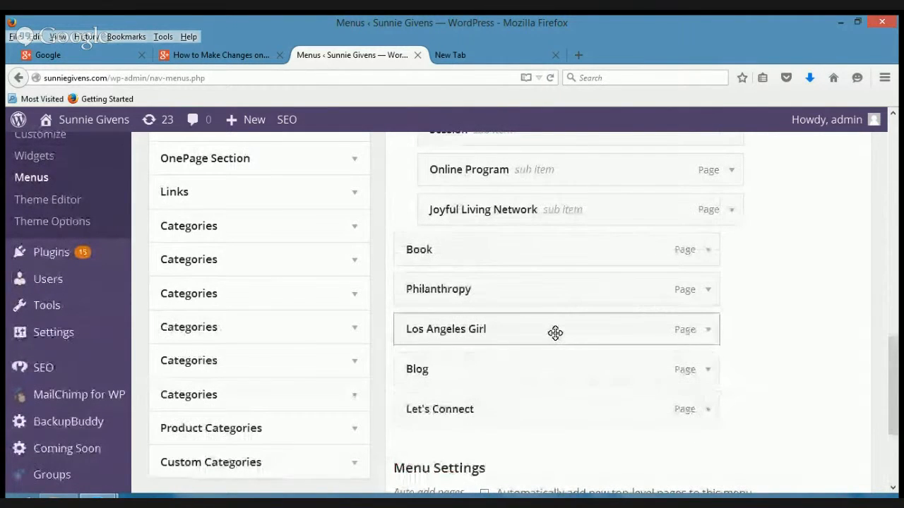
Expand the Los Angeles Girl menu item's settings and remove the item from the Main Menu
left_click(709, 332)
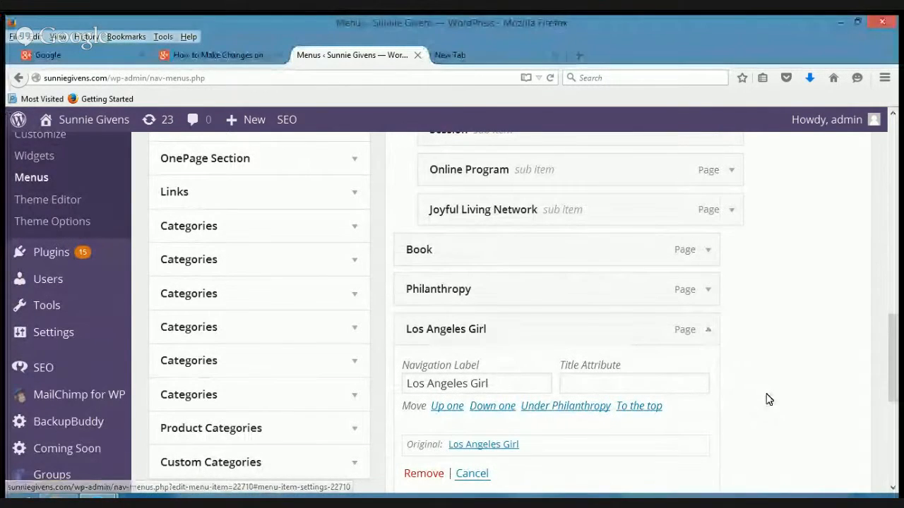
scroll(767, 398, "down", 2)
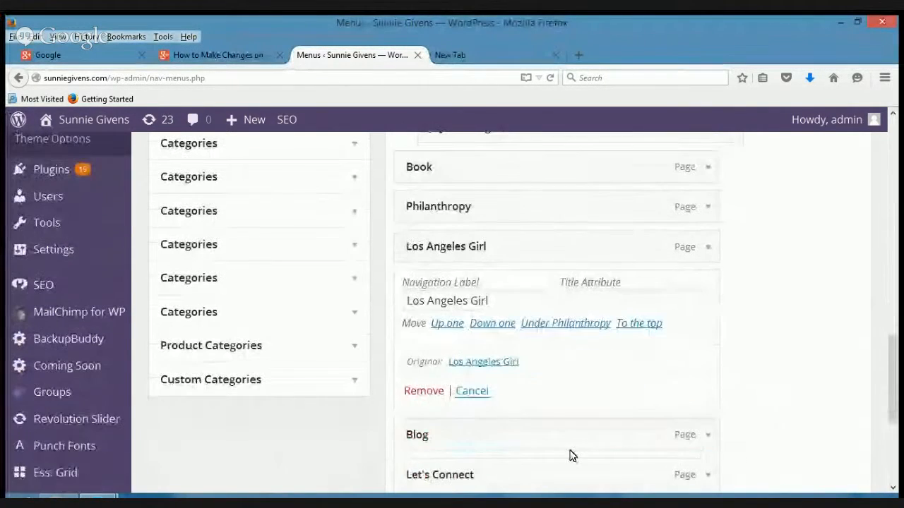
left_click(424, 392)
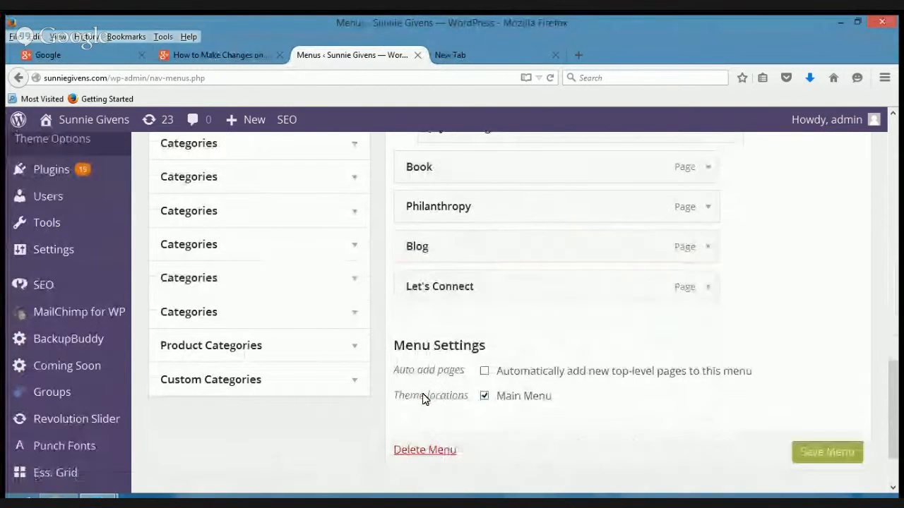
Expand the settings of the About sub item nested directly under the top-level About item
scroll(670, 428, "up", 10)
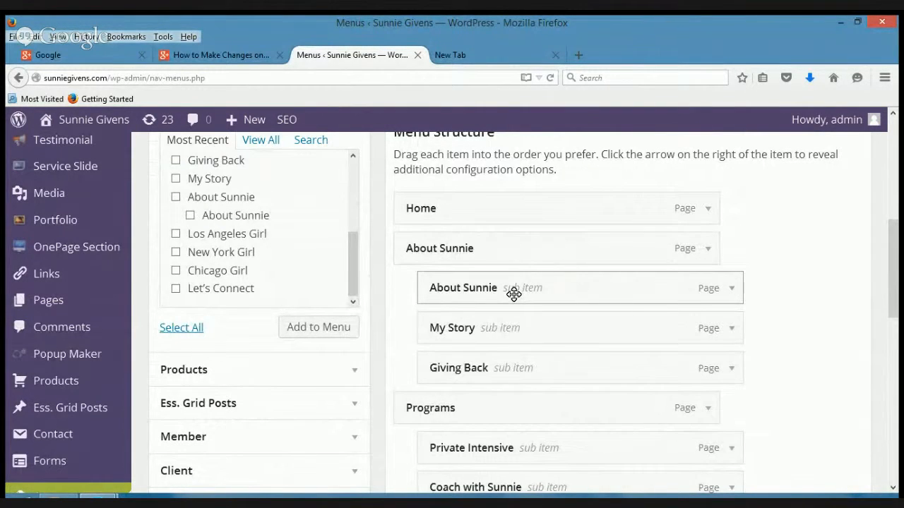
left_click(732, 289)
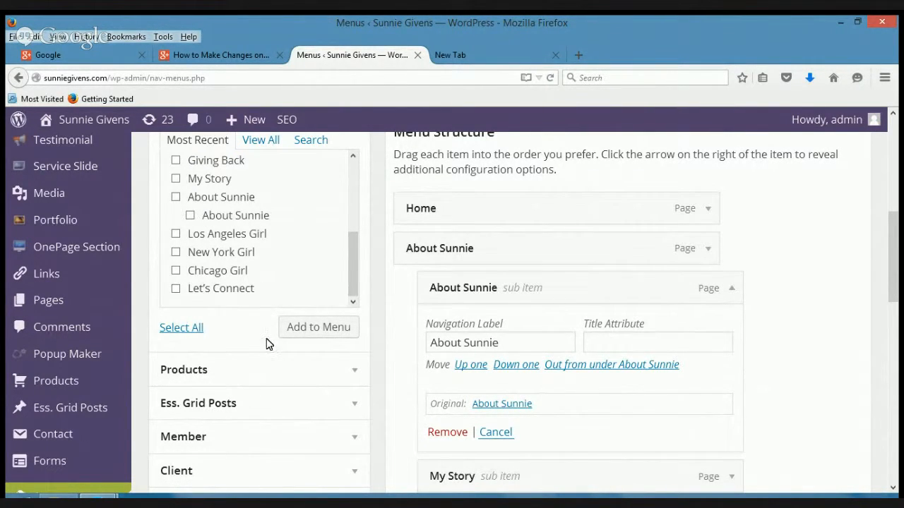
Leave the menu editor without saving and search the site's pages for "home"
mouse_move(39, 308)
left_click(59, 304)
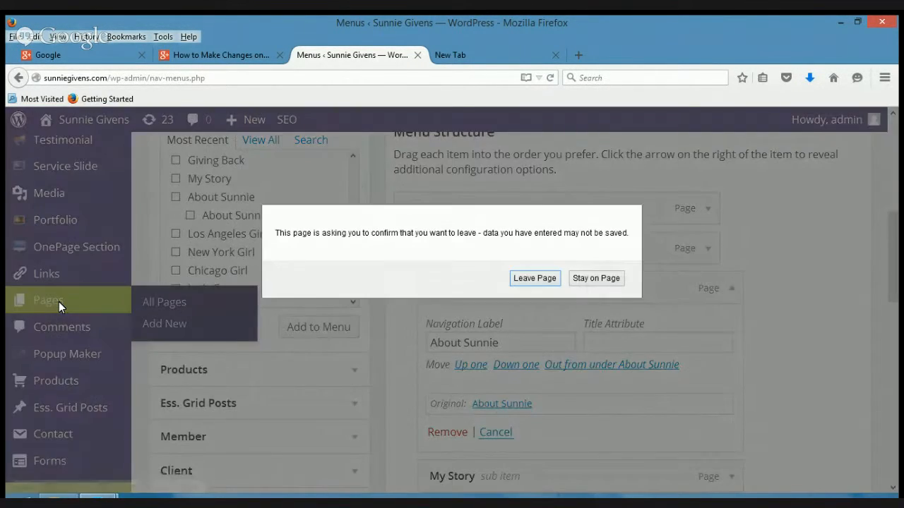
left_click(535, 278)
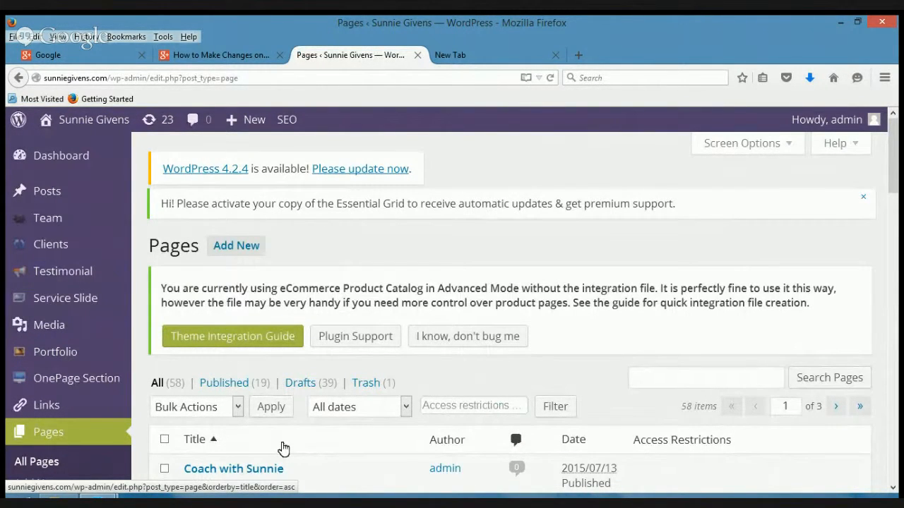
scroll(325, 460, "down", 3)
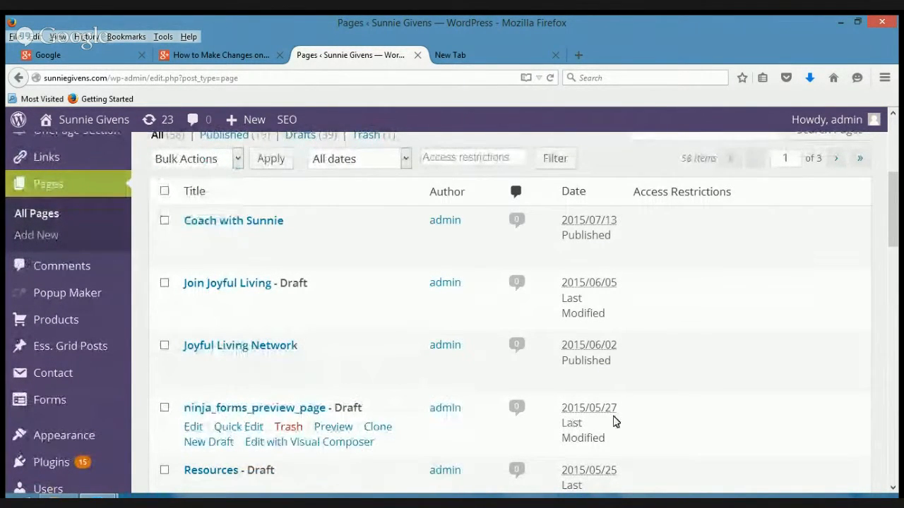
scroll(715, 409, "up", 2)
scroll(715, 409, "up", 2)
left_click(694, 379)
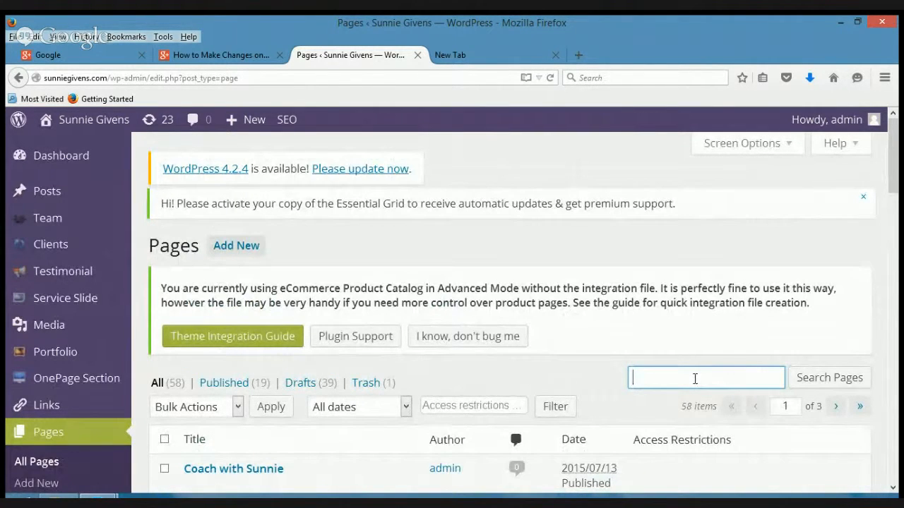
type("home")
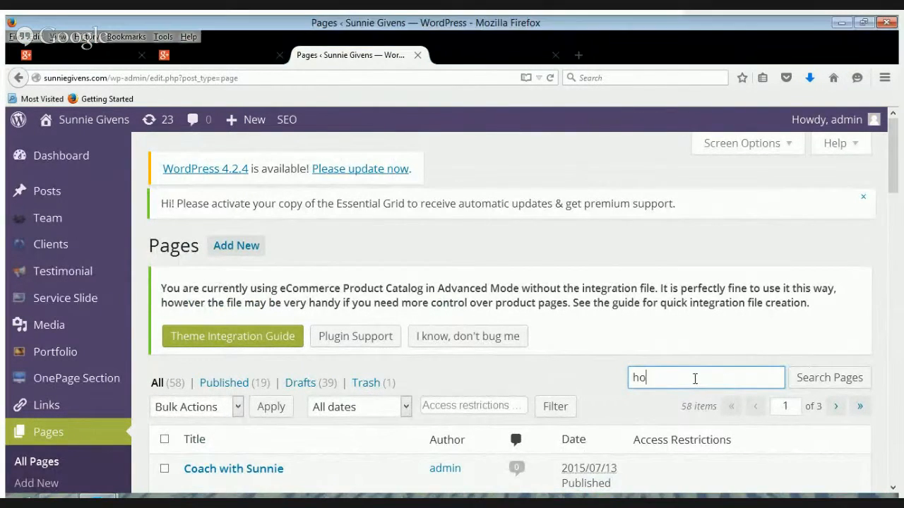
key("Return")
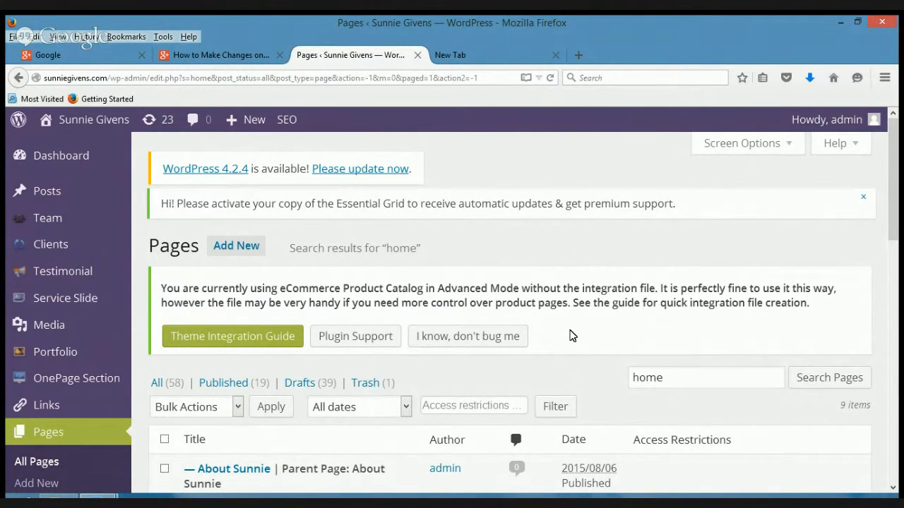
Find the published Home page among the search results and open it for editing
scroll(572, 335, "down", 3)
mouse_move(315, 381)
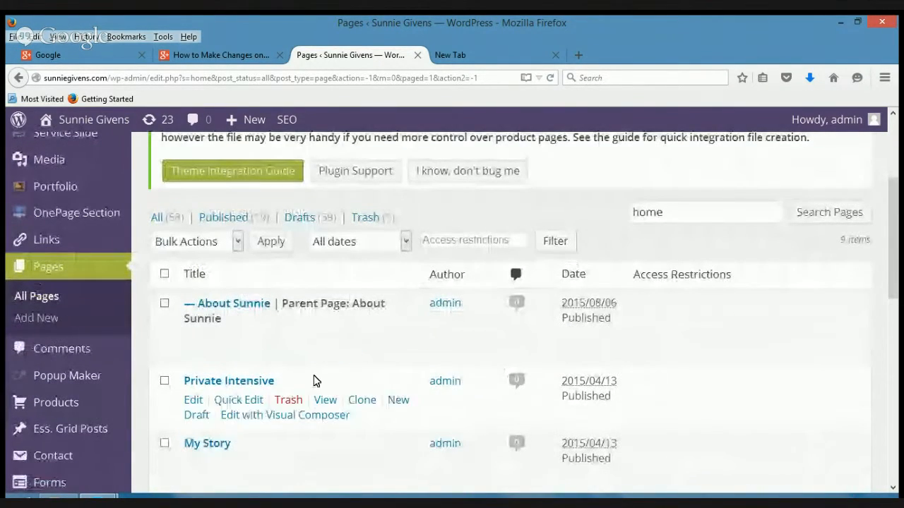
scroll(184, 401, "down", 1)
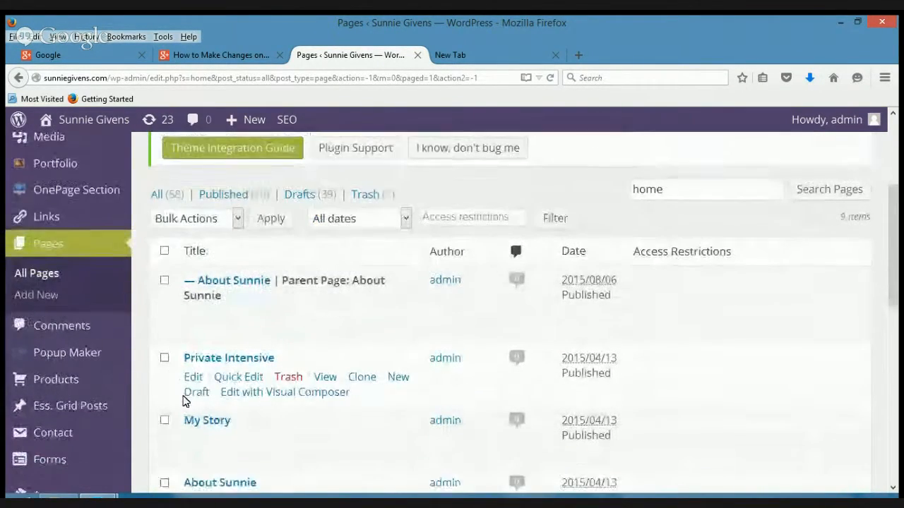
scroll(183, 399, "down", 1)
scroll(247, 418, "down", 2)
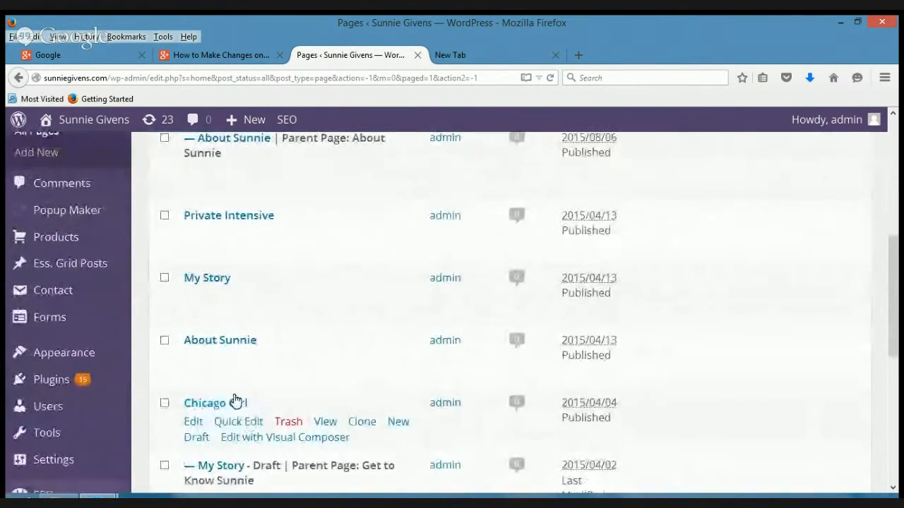
scroll(262, 398, "down", 1)
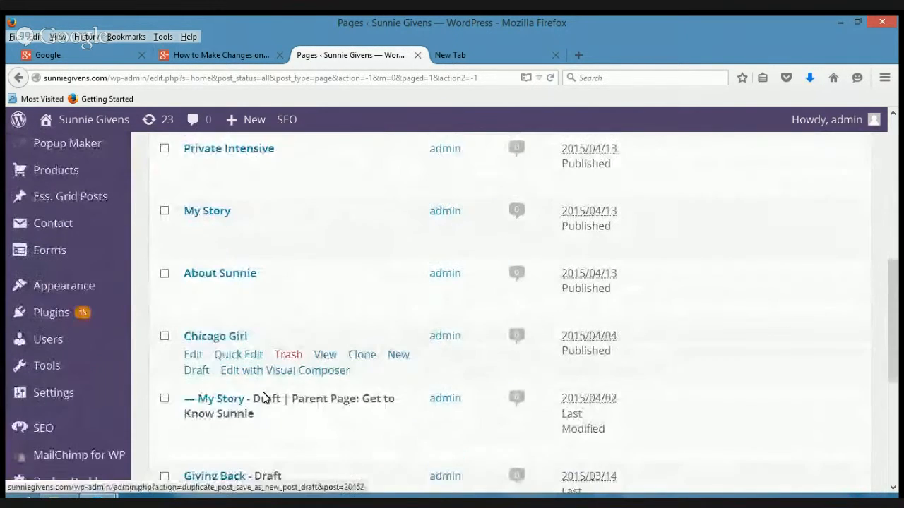
scroll(262, 398, "down", 3)
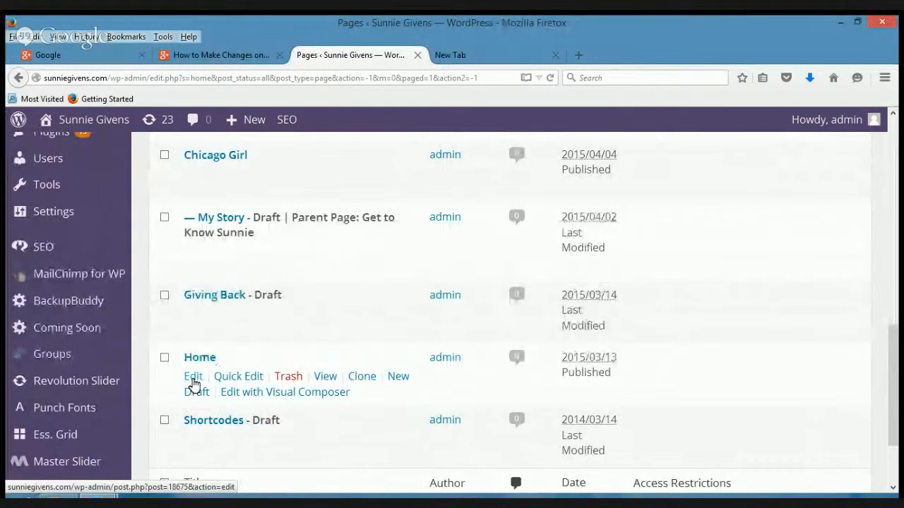
left_click(193, 377)
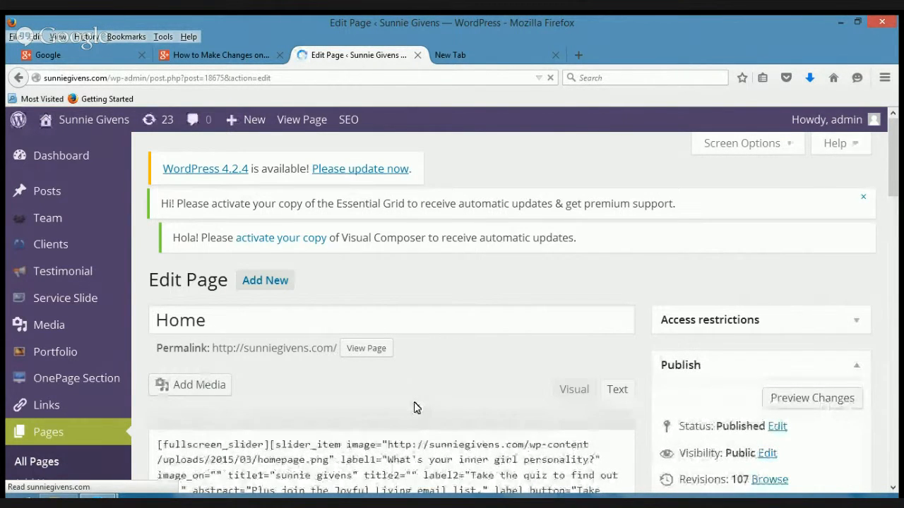
Change "inner girl" to "inner-girl" in the label1 text of the Home page's fullscreen slider shortcode
scroll(500, 428, "down", 3)
scroll(499, 424, "down", 2)
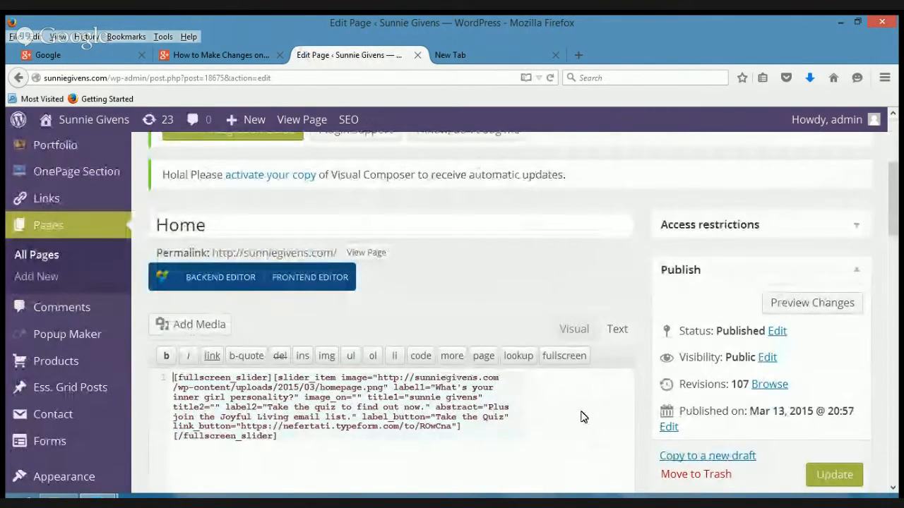
key("ctrl+plus")
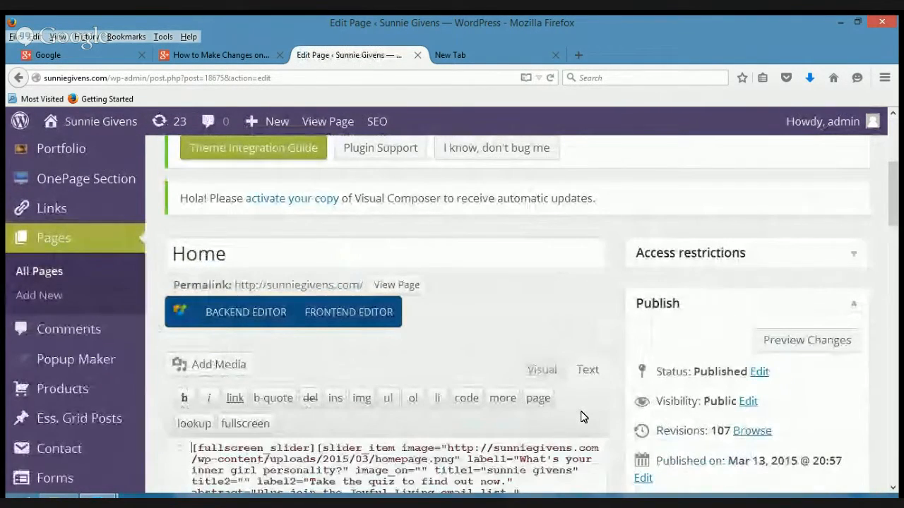
scroll(503, 422, "down", 1)
scroll(503, 422, "down", 3)
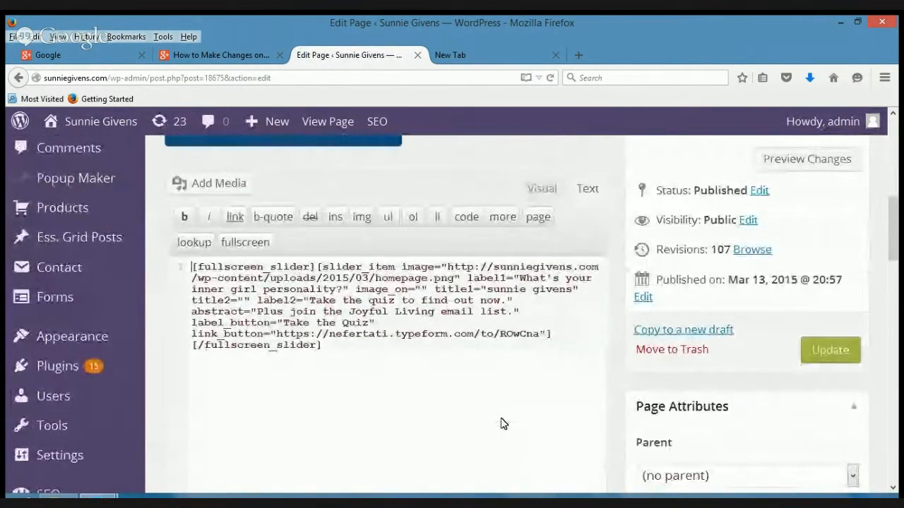
key("ctrl+plus")
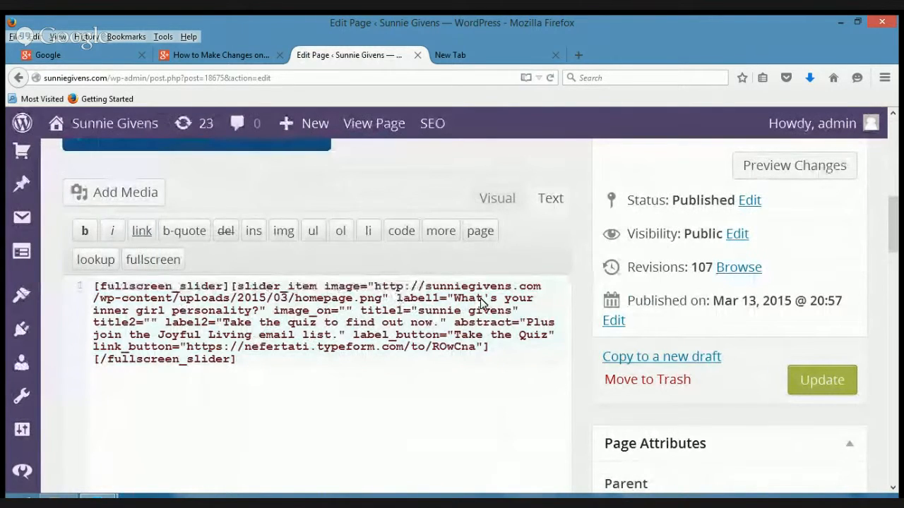
left_click(454, 299)
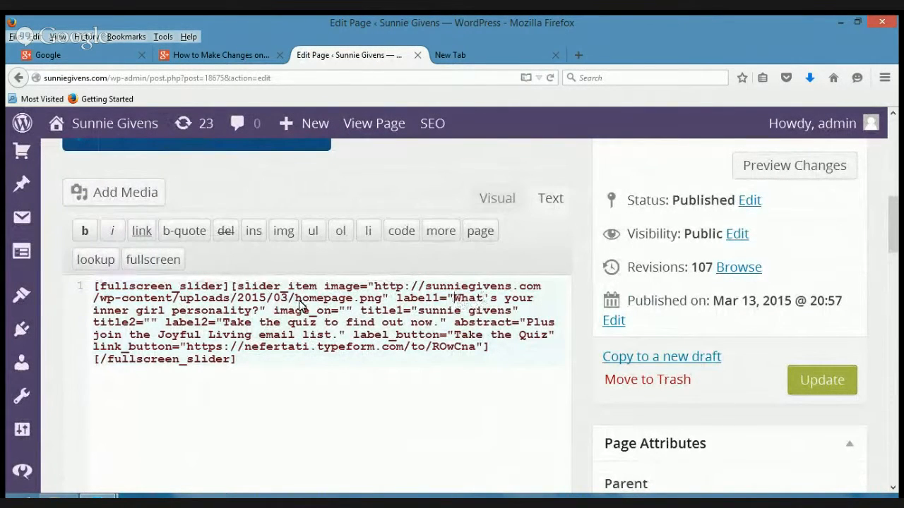
left_click(259, 311, "shift")
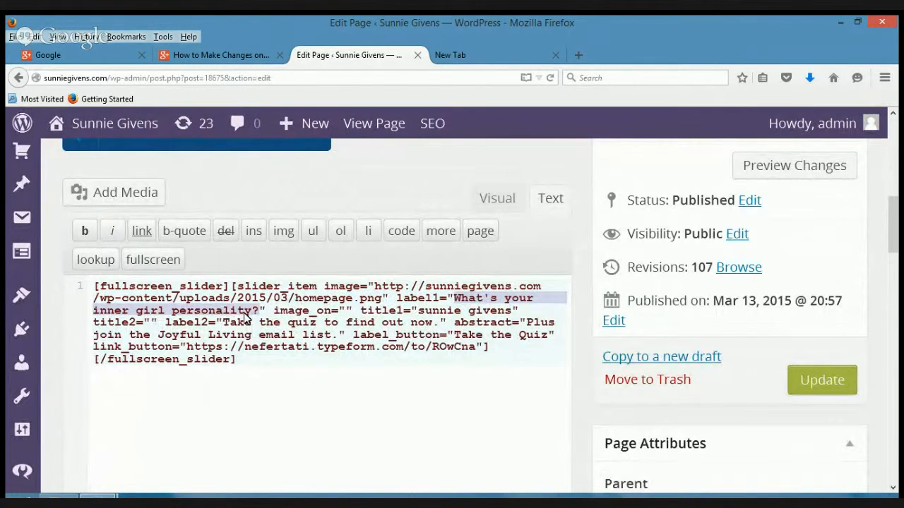
left_click(142, 318)
key("BackSpace")
type("-")
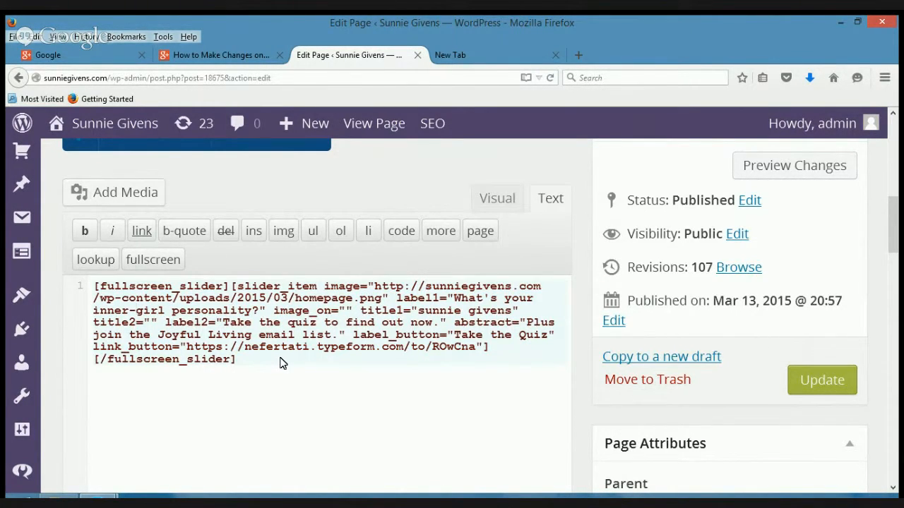
Highlight the link_button address, label_button text and image address in the slider shortcode in turn
left_click(187, 348)
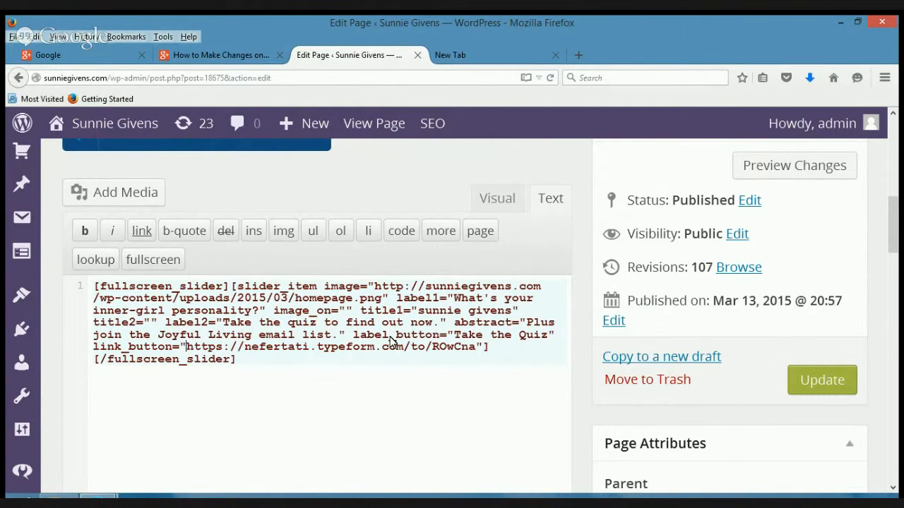
left_click(478, 351, "shift")
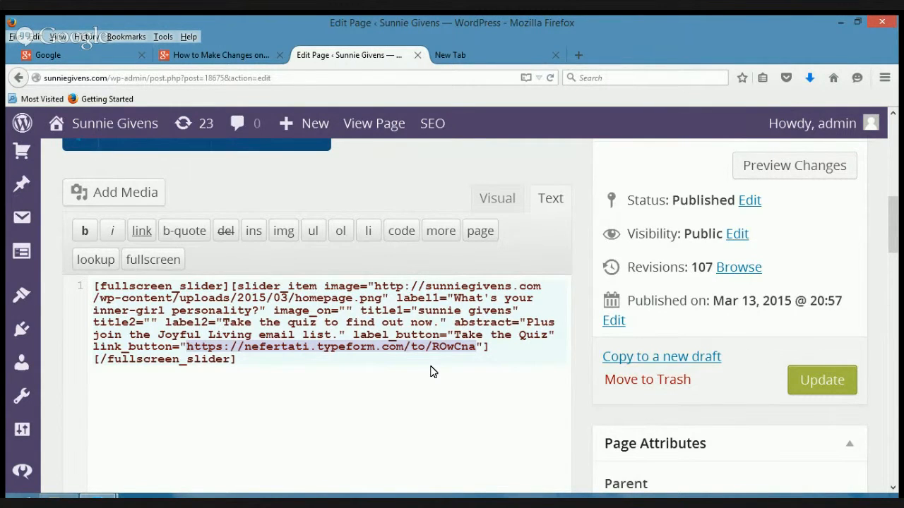
left_click(336, 382)
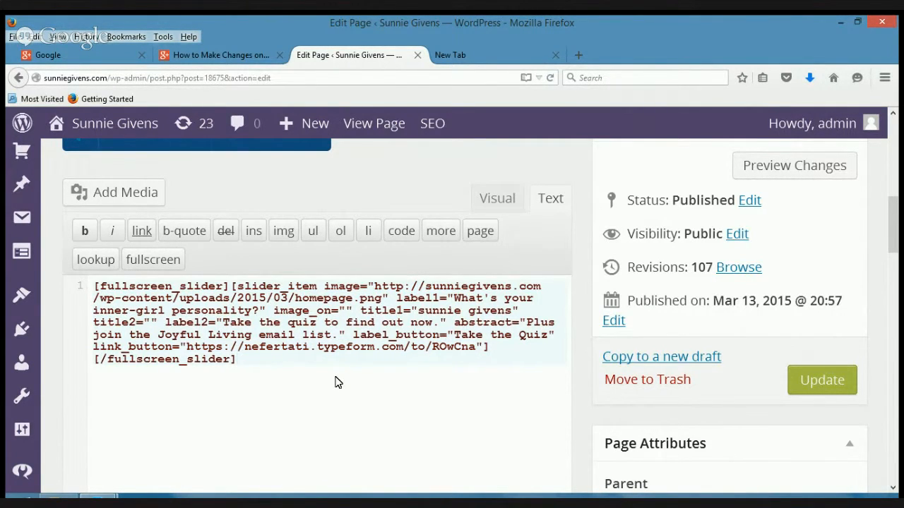
left_click(454, 335)
left_click(551, 336, "shift")
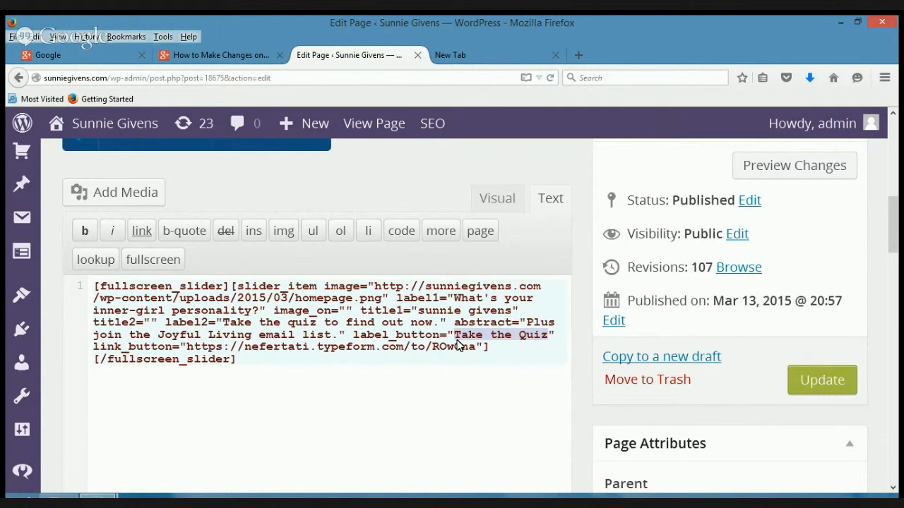
left_click(368, 321)
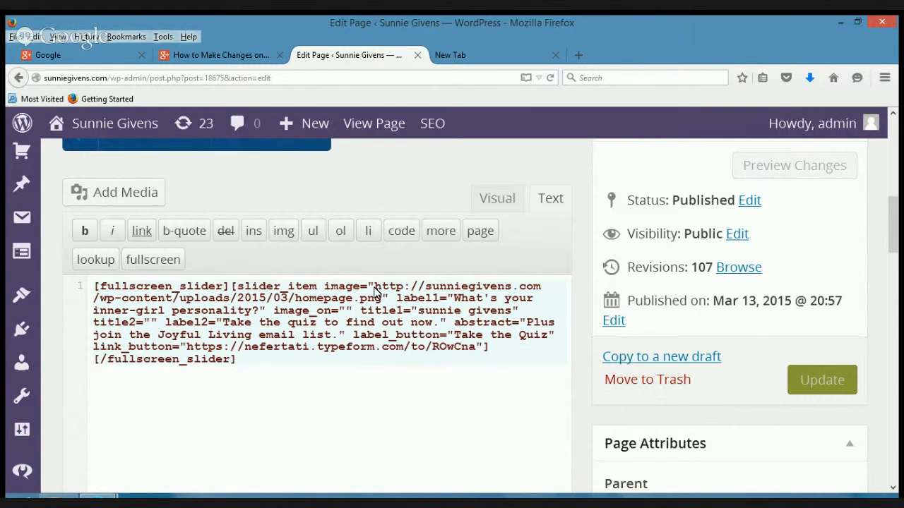
left_click(374, 287)
left_click(381, 299, "shift")
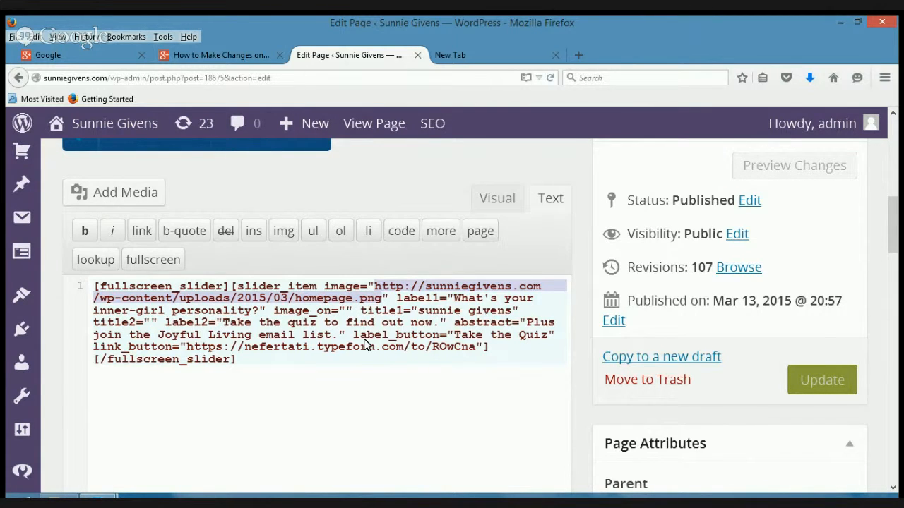
Search the web for "what does png stand for" in the spare browser tab and look through the results
left_click(507, 57)
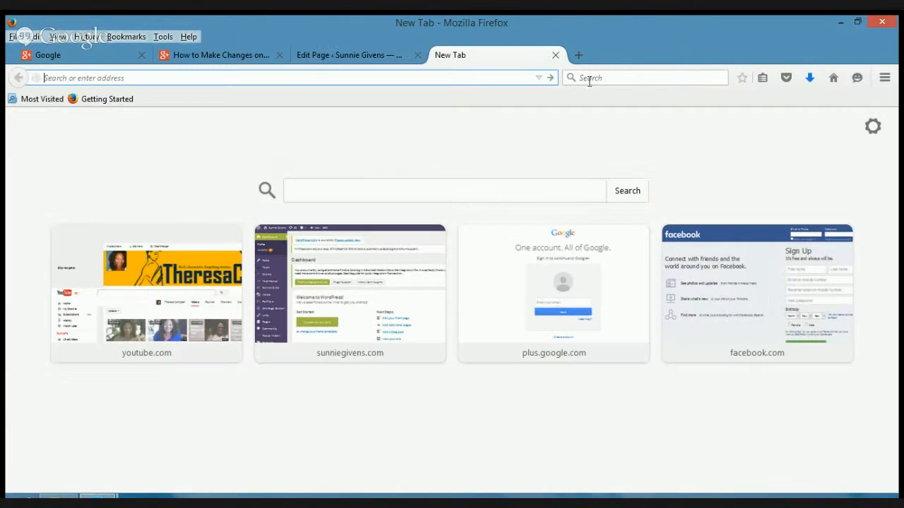
left_click(600, 78)
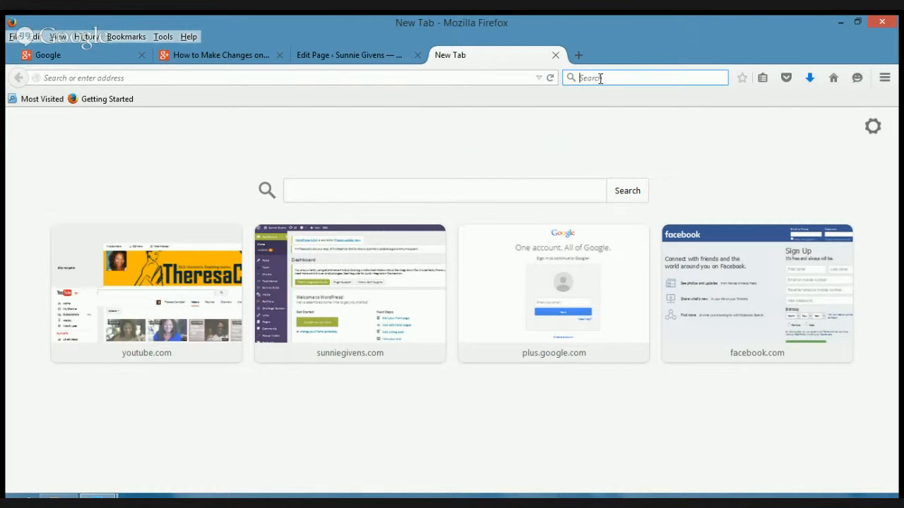
type("wha")
type("t does prg stand for")
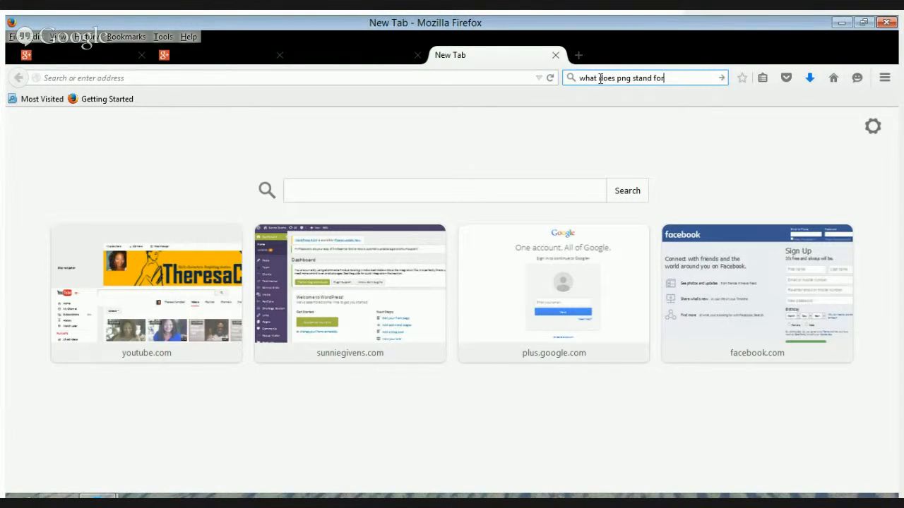
key("Return")
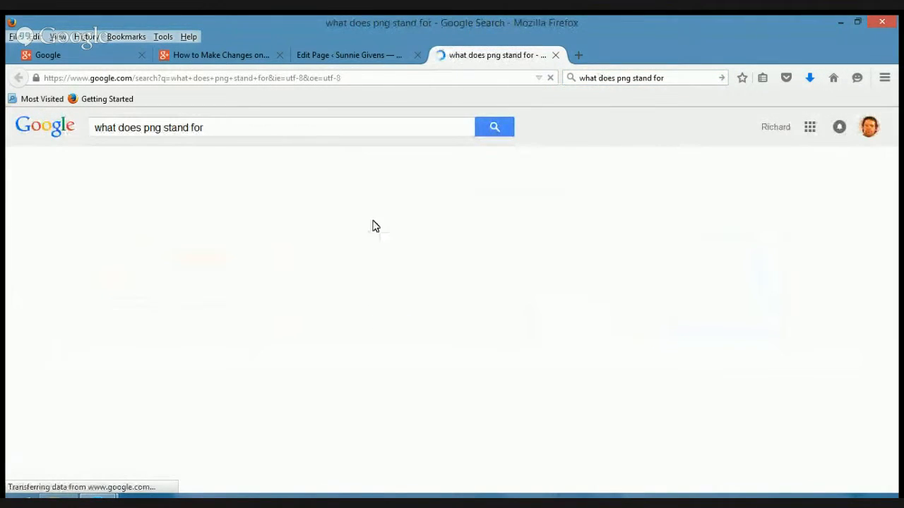
left_click(348, 55)
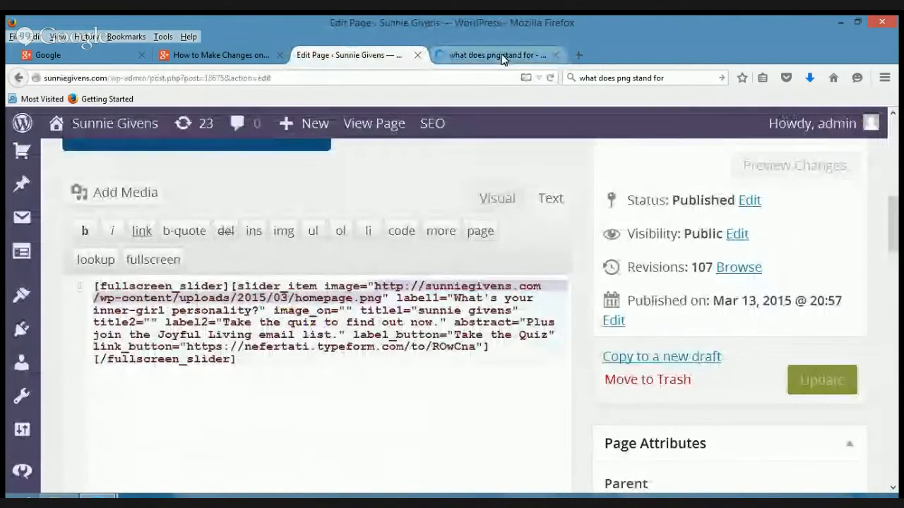
left_click(503, 60)
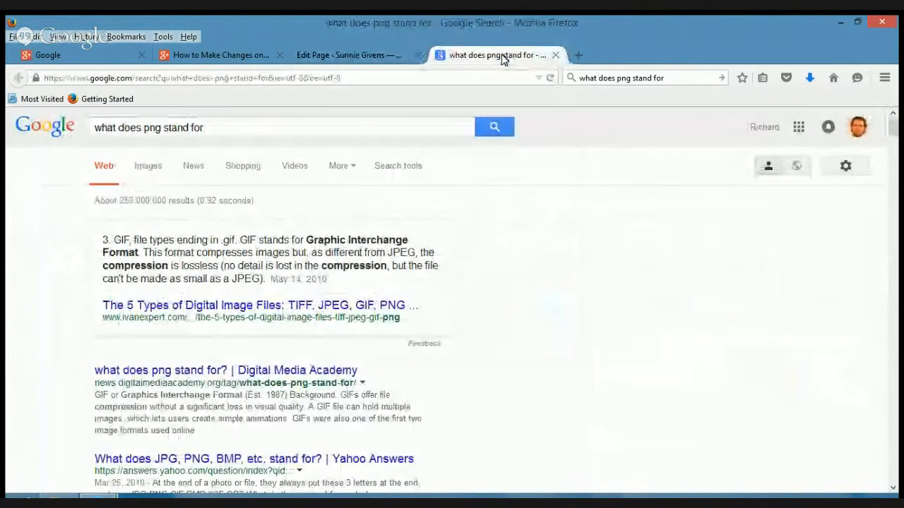
key("F5")
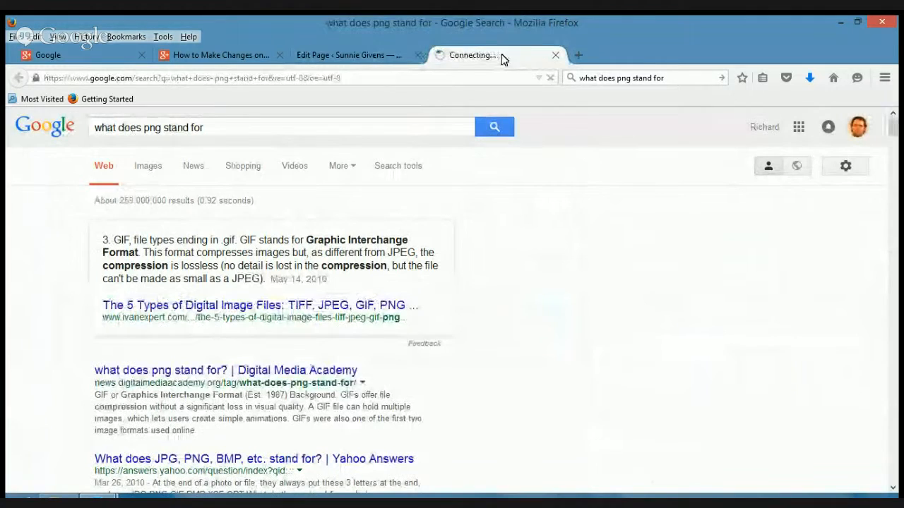
scroll(445, 338, "down", 2)
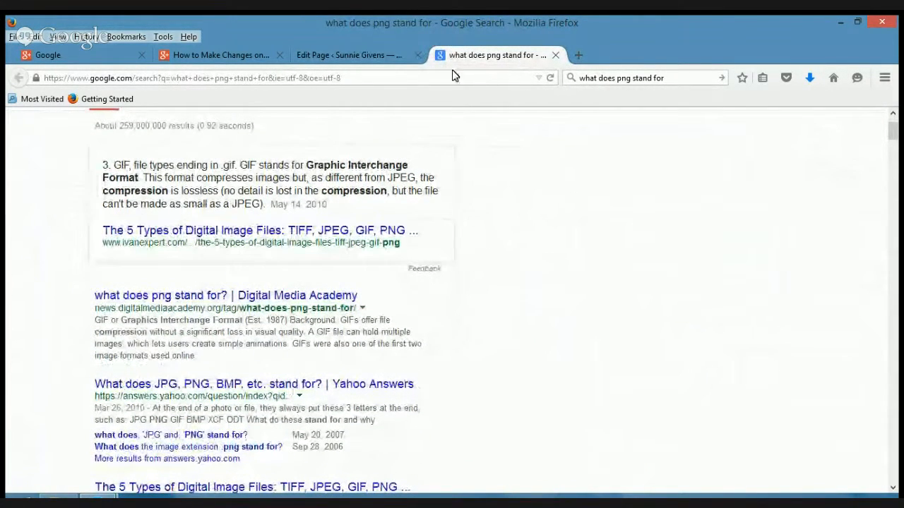
Return to the Home page's editor and view the page title together with the slider shortcode
left_click(374, 54)
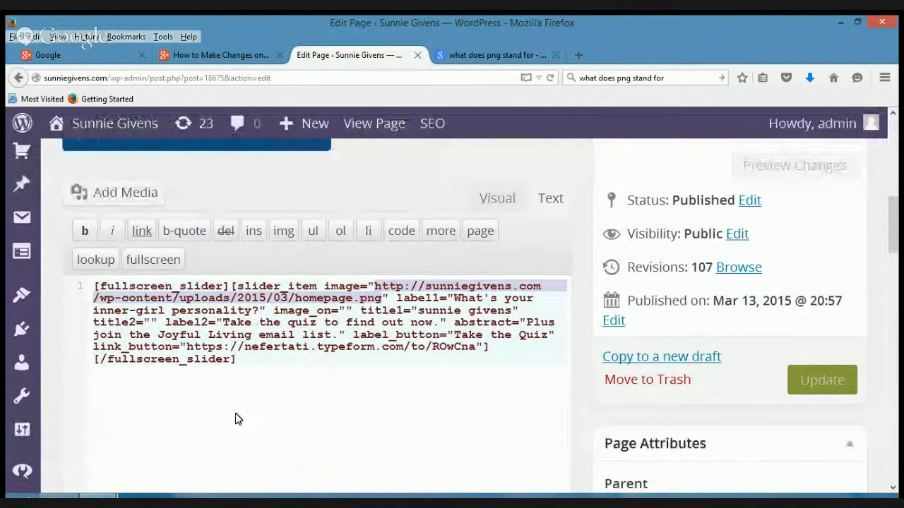
key("ctrl+minus")
key("ctrl+minus")
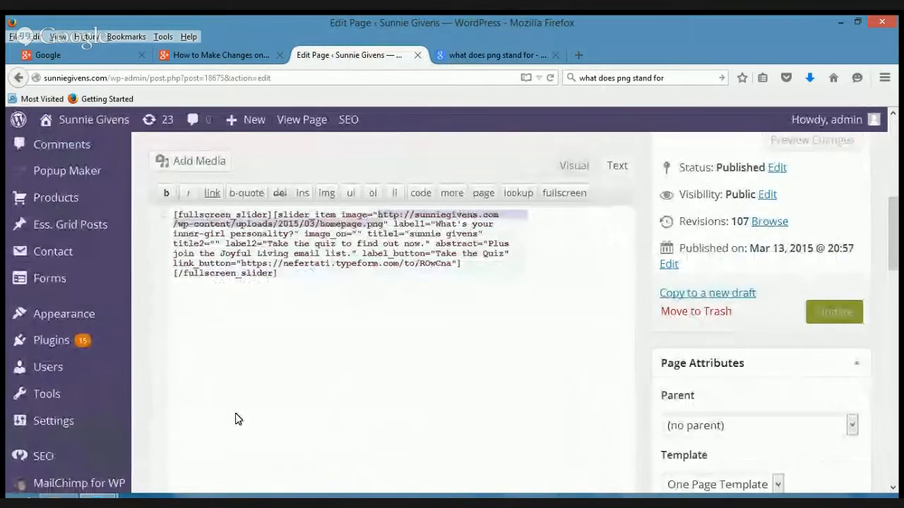
key("ctrl+minus")
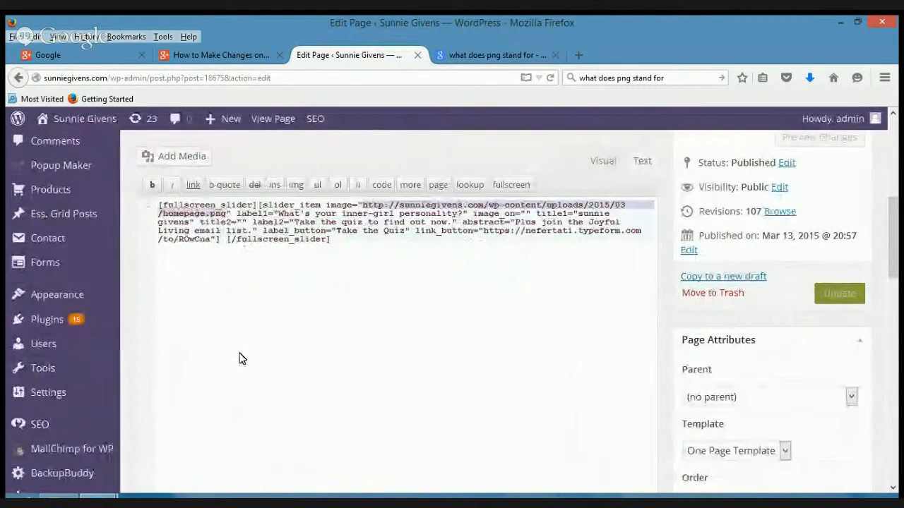
scroll(191, 370, "up", 5)
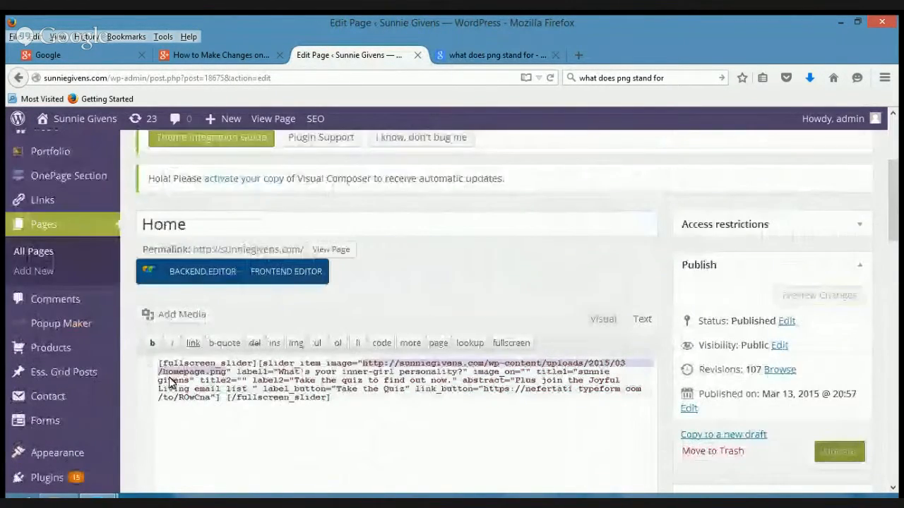